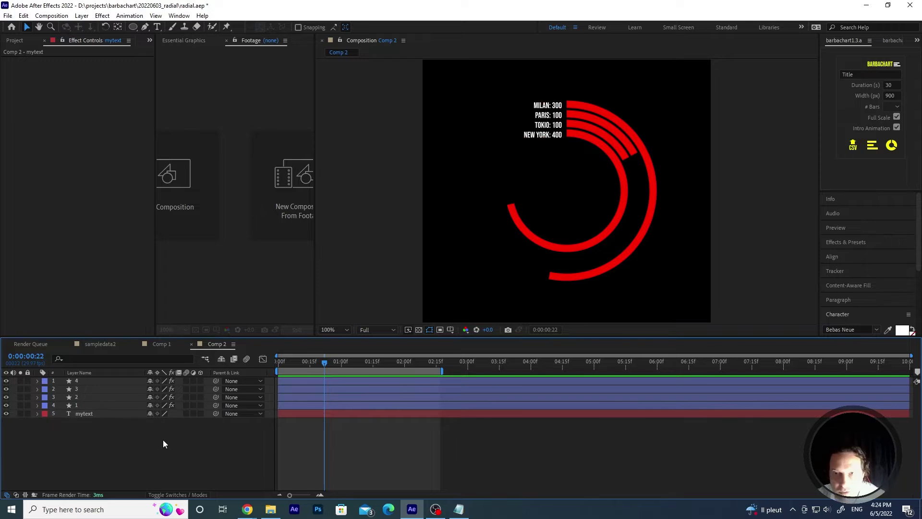
- Move the mytext label block slightly up and right towards the rings and change Milan's value to 200
left_click(83, 413)
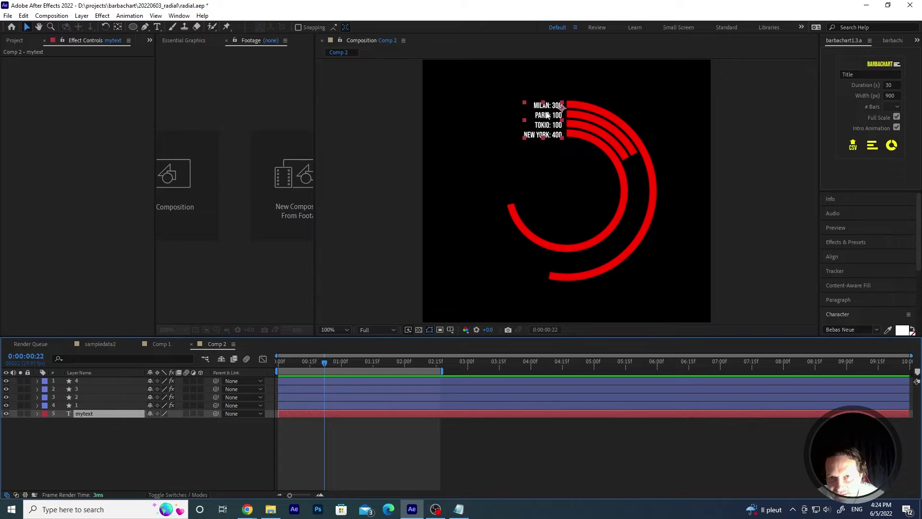
mouse_move(550, 118)
left_mouse_down()
mouse_move(516, 94)
mouse_move(540, 114)
mouse_move(558, 104)
left_mouse_up()
double_click(548, 116)
left_click(560, 105)
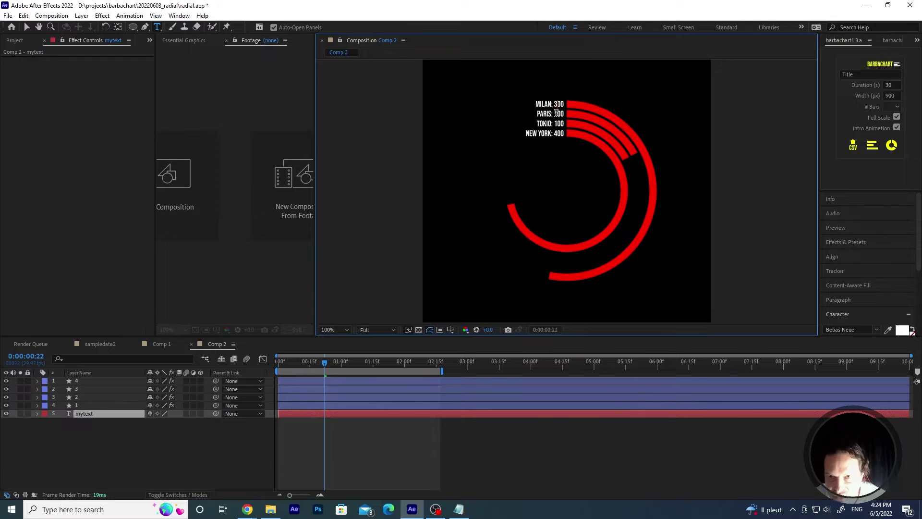
type("2")
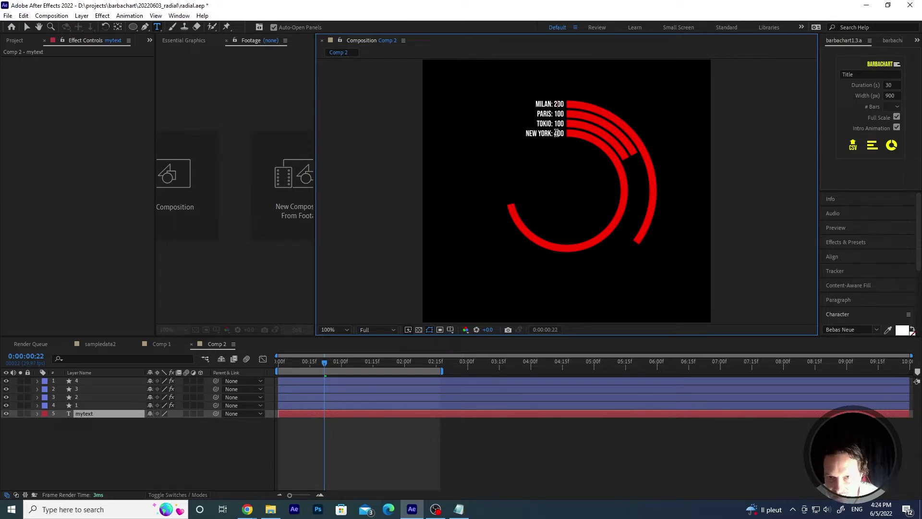
- In the mytext label block, change New York's value to 150 and Paris's value to 120
left_click_drag(554, 133, 559, 138)
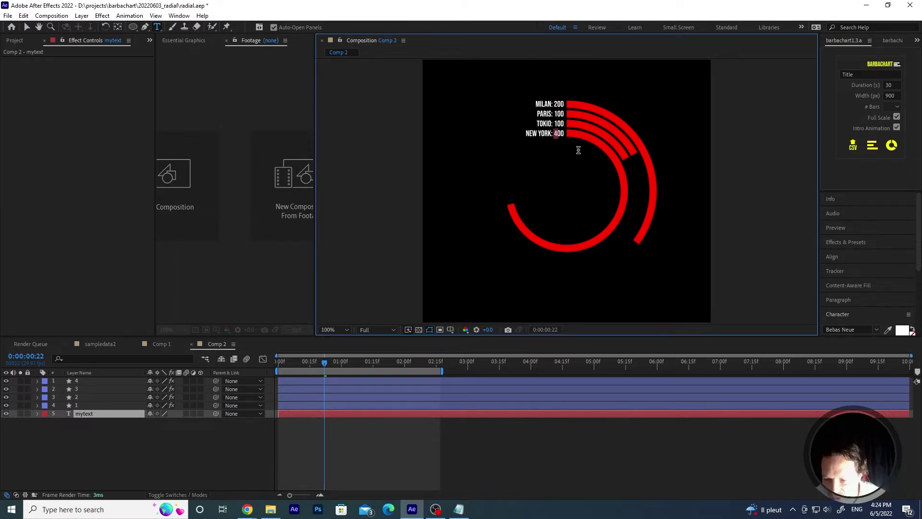
type("15")
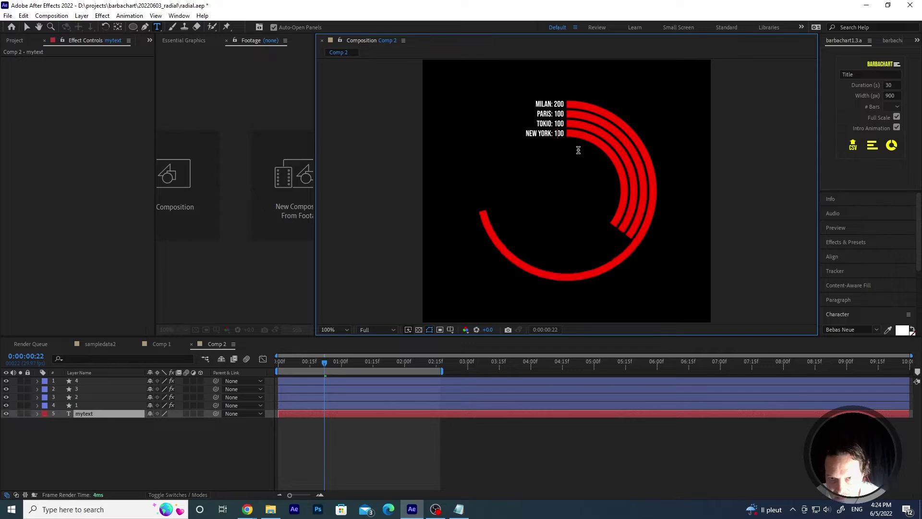
key("Delete")
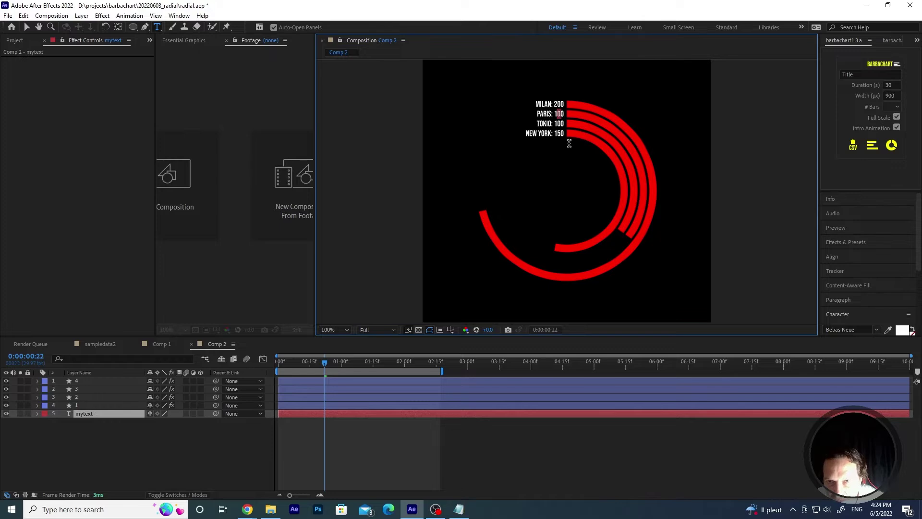
type("2")
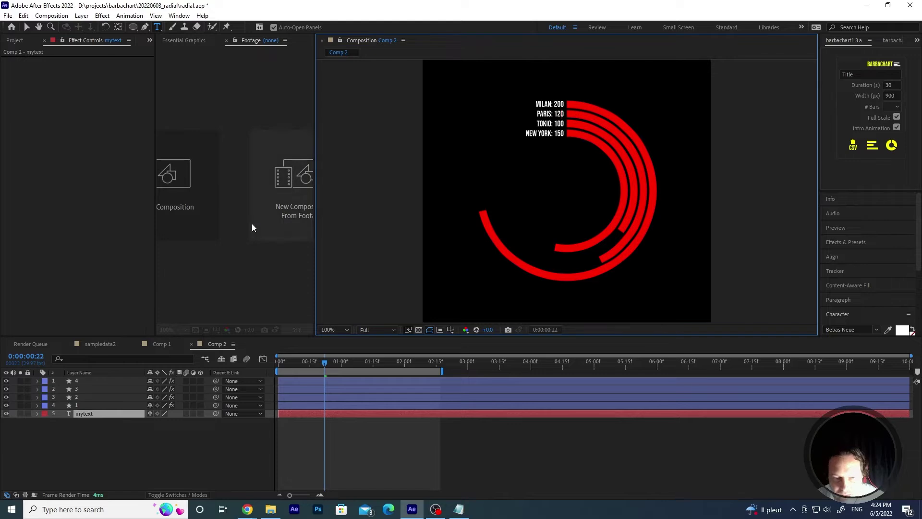
left_click(27, 27)
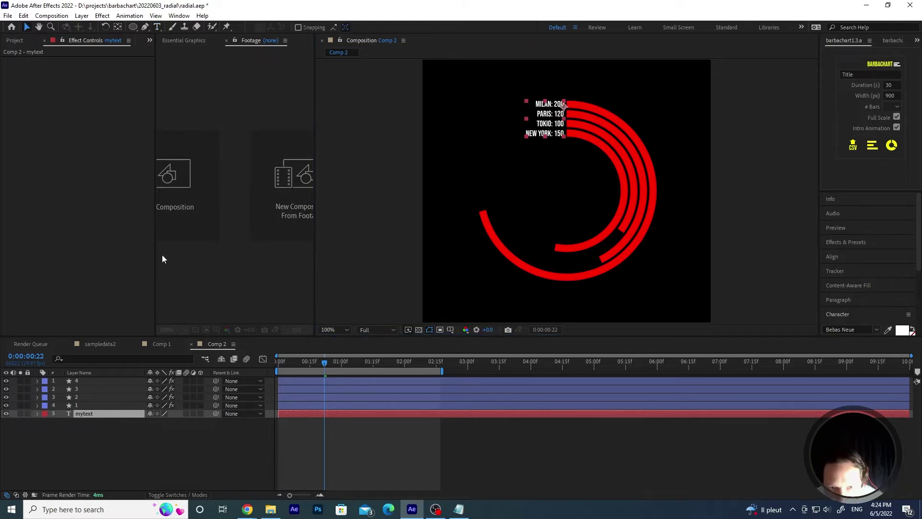
- Preview the radial chart animation from the first frame, stopping the playhead at 0:00:01:07
key("Home")
key("space")
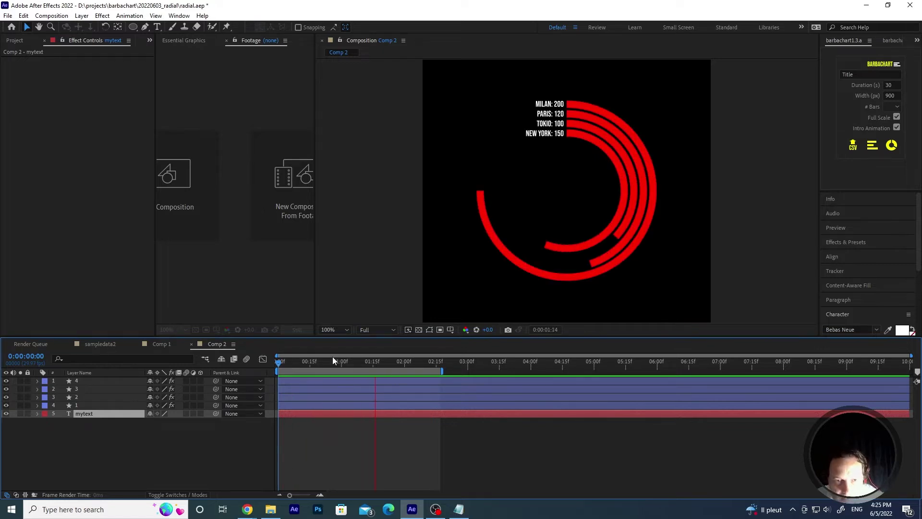
left_click_drag(323, 359, 357, 359)
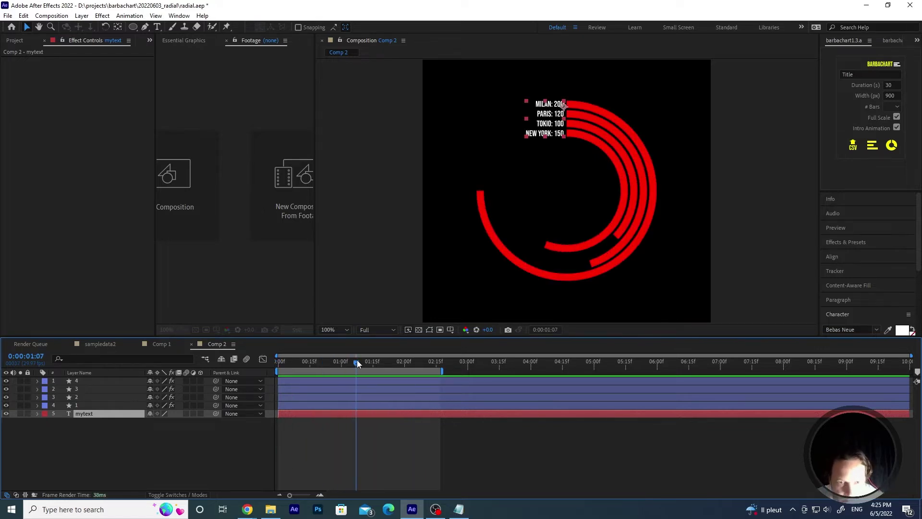
left_click(103, 435)
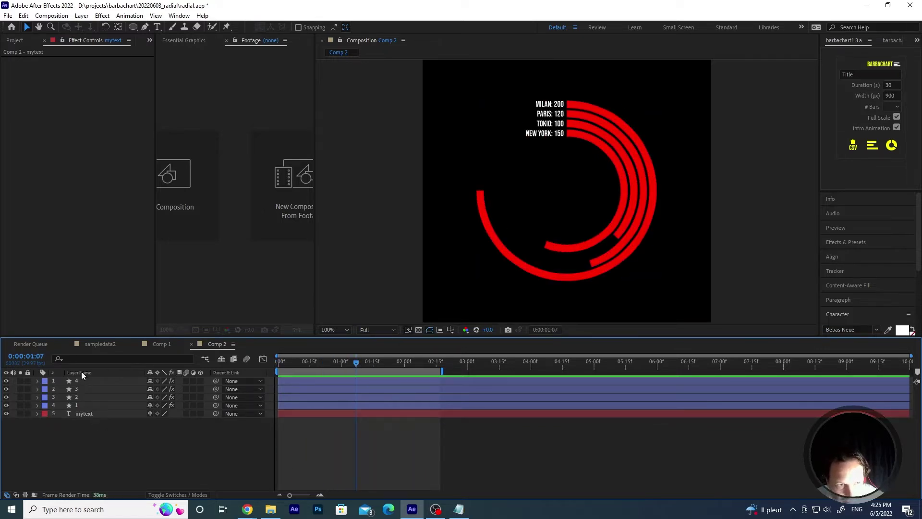
- Inspect shape layer 1 with its Slider Control, and scrub the chart animation back to 0:00:00:11
left_click(80, 405)
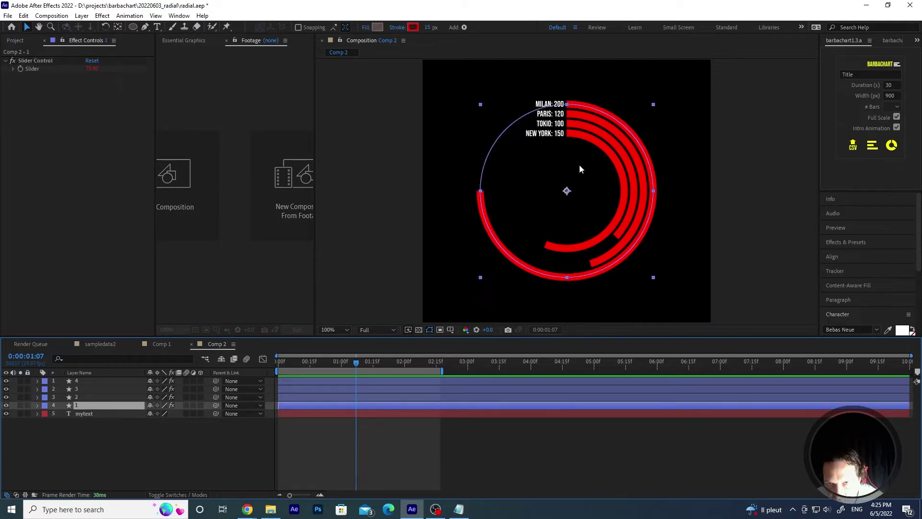
left_click(113, 449)
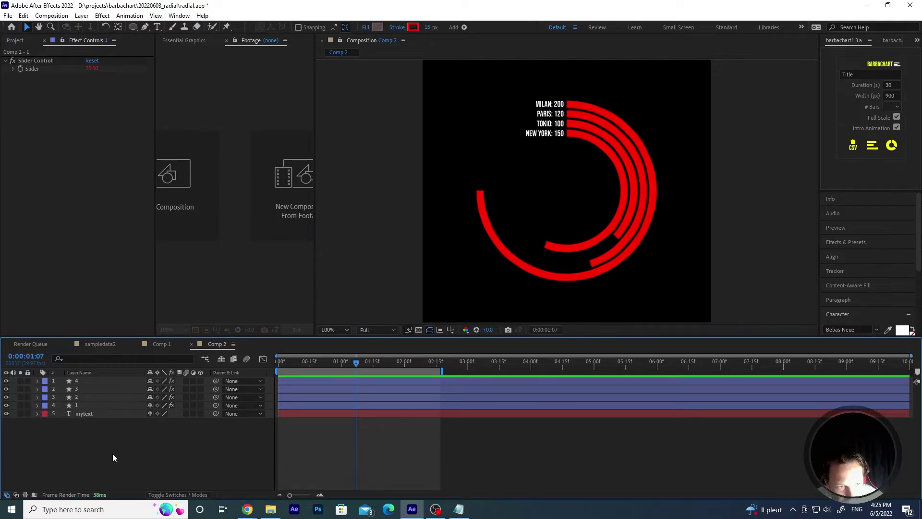
left_click(84, 404)
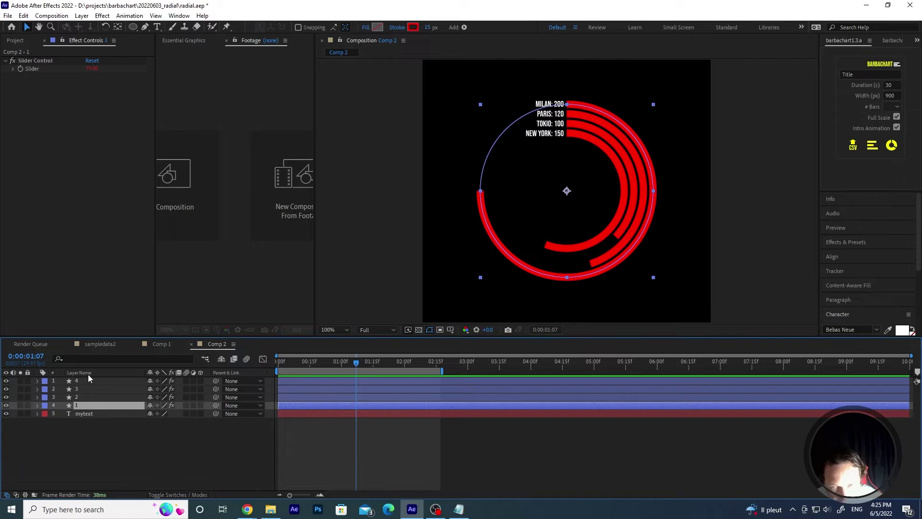
left_click(120, 442)
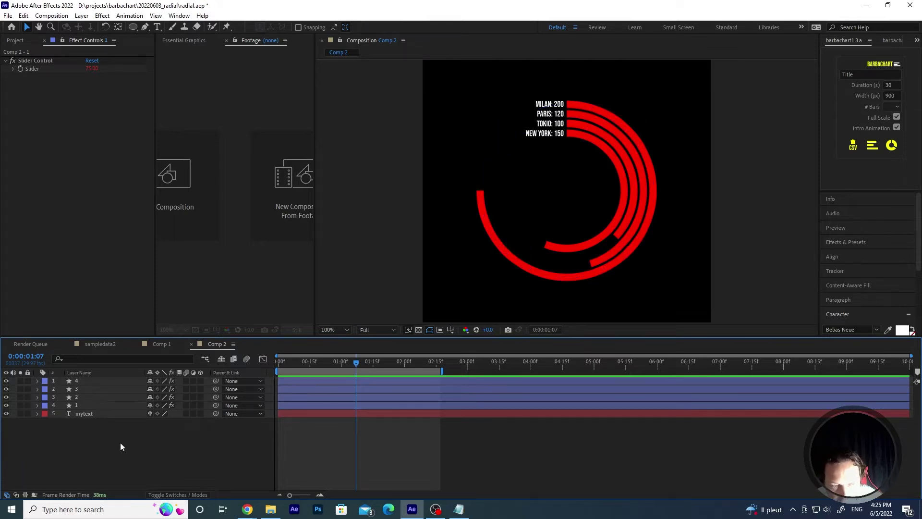
left_click_drag(302, 362, 338, 360)
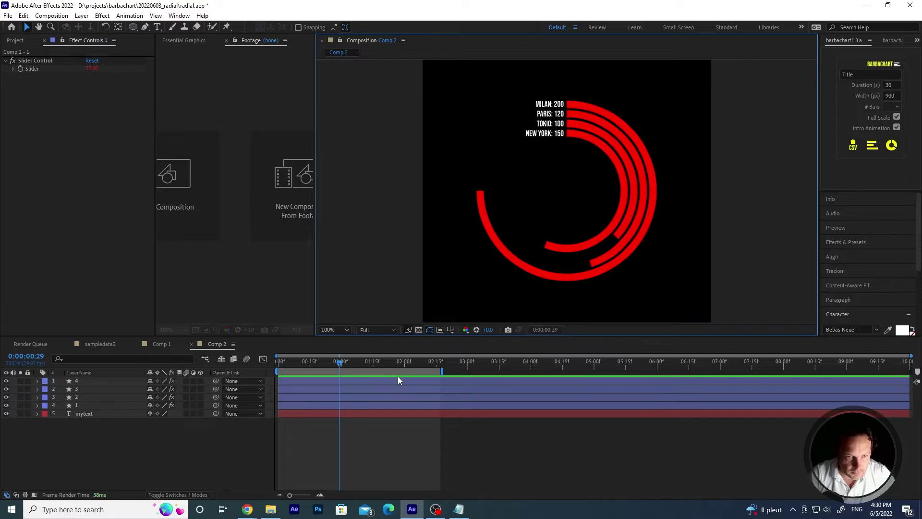
left_click(301, 364)
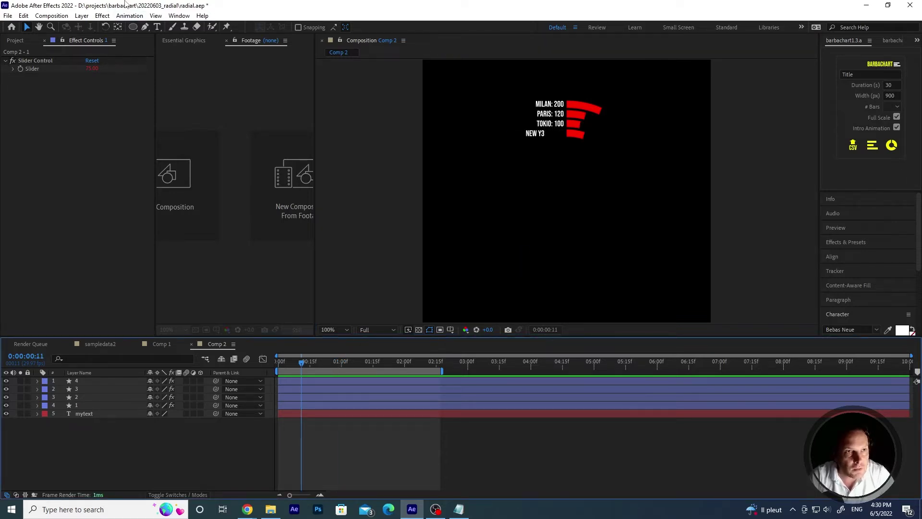
- Create a new 600 × 600 px composition at 29.97 frames per second with a 10-second duration
left_click(8, 16)
mouse_move(52, 17)
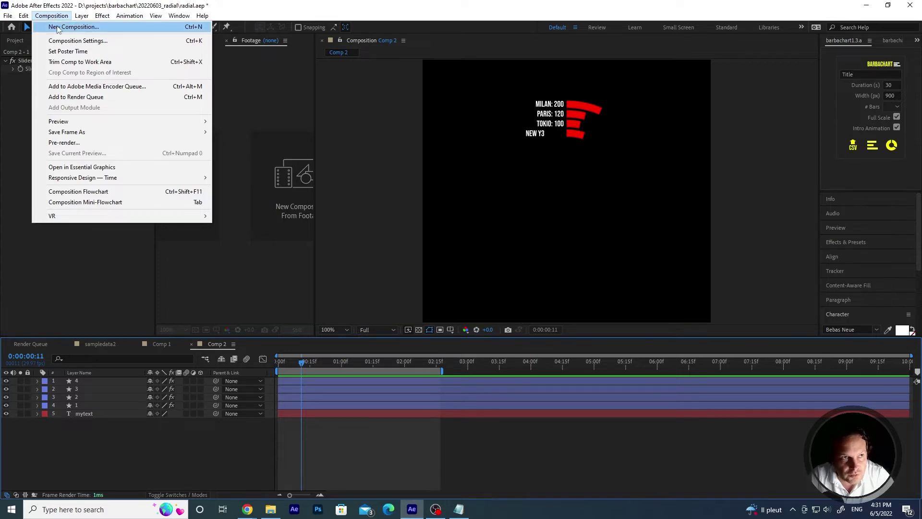
left_click(57, 27)
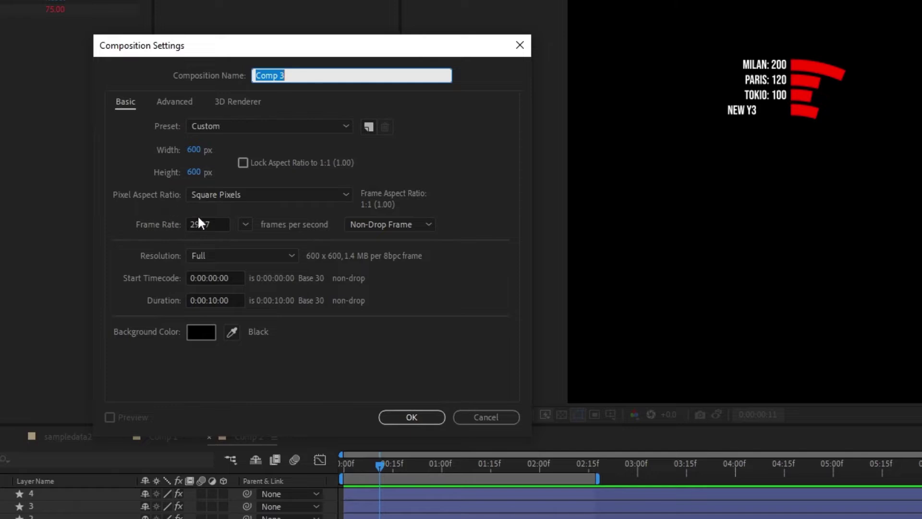
left_click(221, 223)
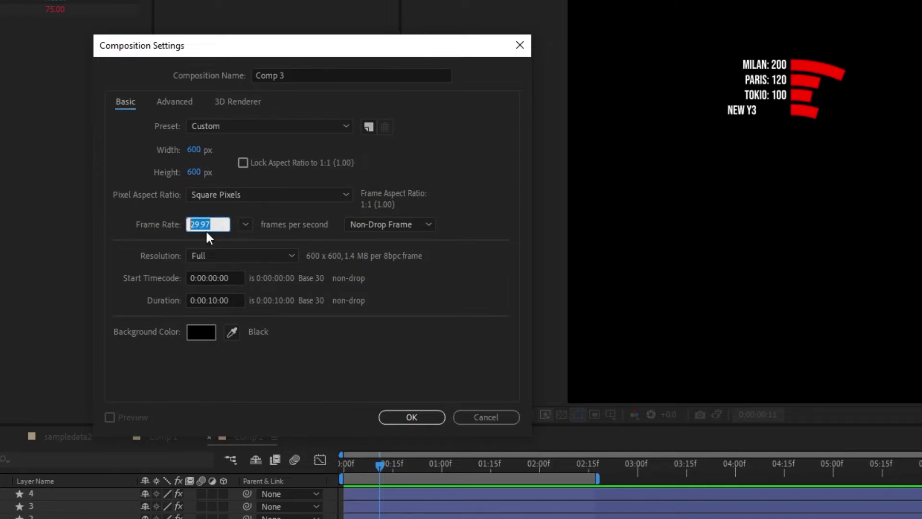
left_click(140, 221)
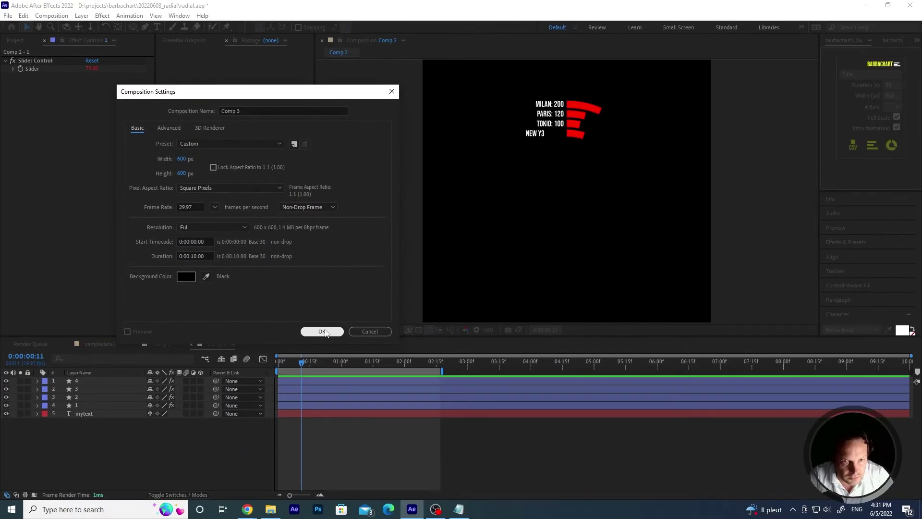
left_click(381, 387)
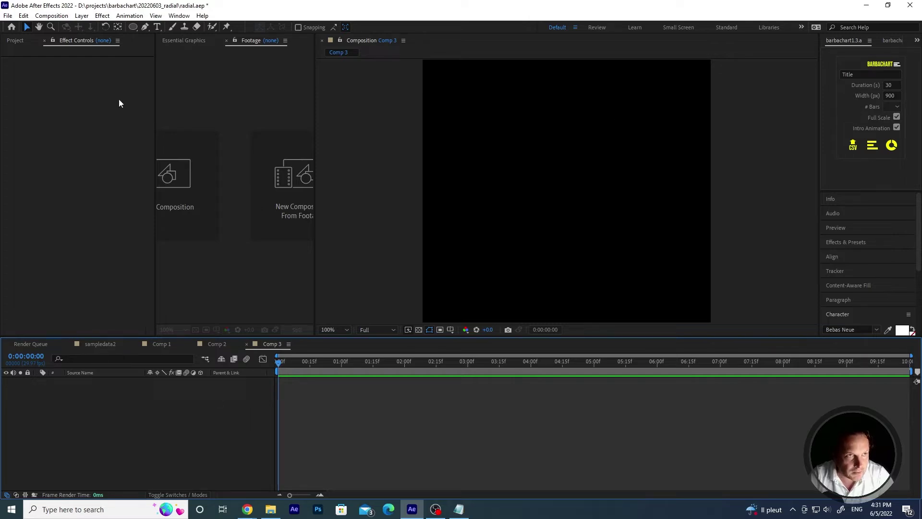
- Add a text layer near the upper-left corner of the new composition with the first line "Milan: 400"
left_click(157, 27)
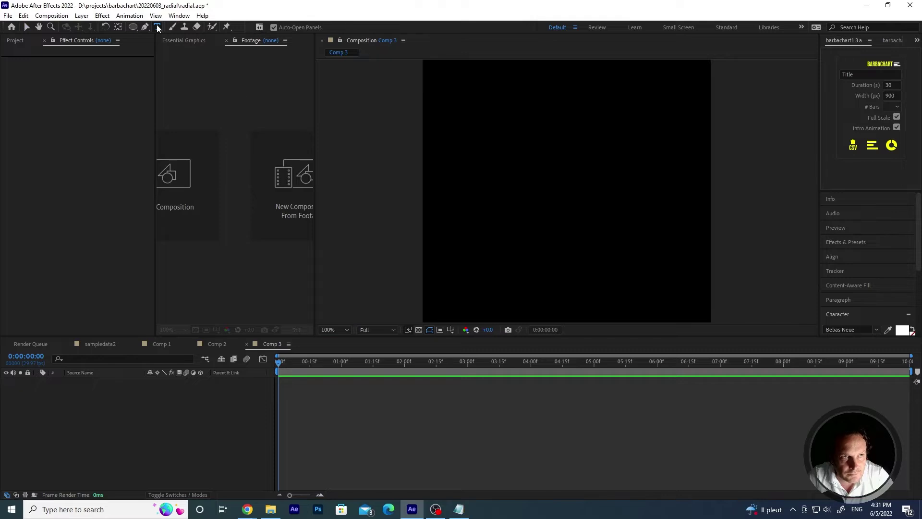
left_click(471, 102)
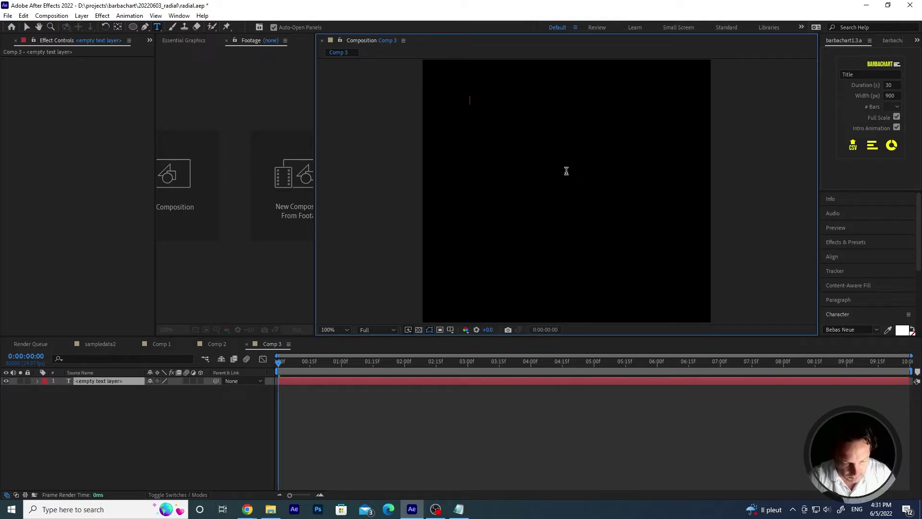
type("Mi")
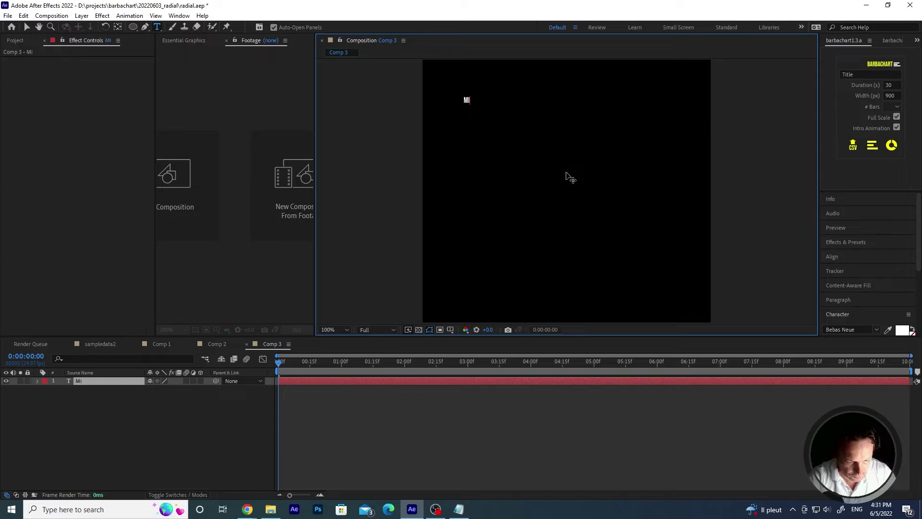
type("lan")
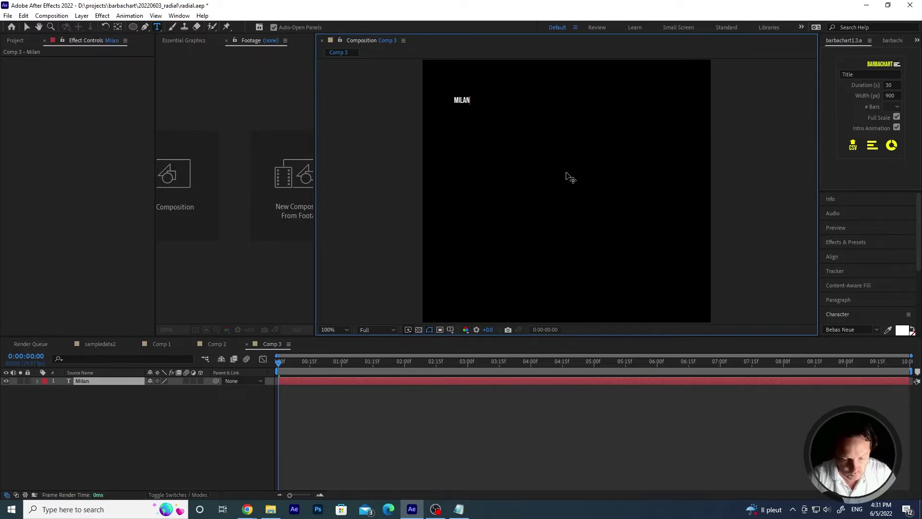
type(":")
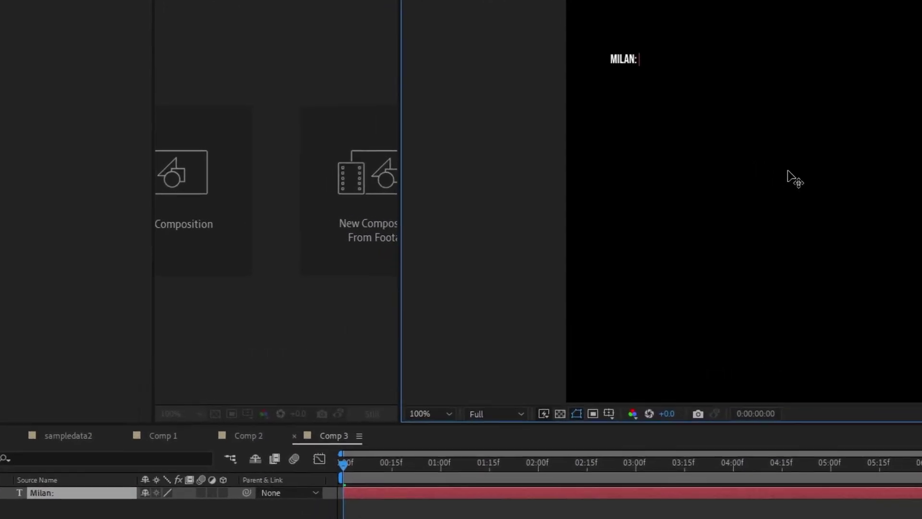
type(" 400")
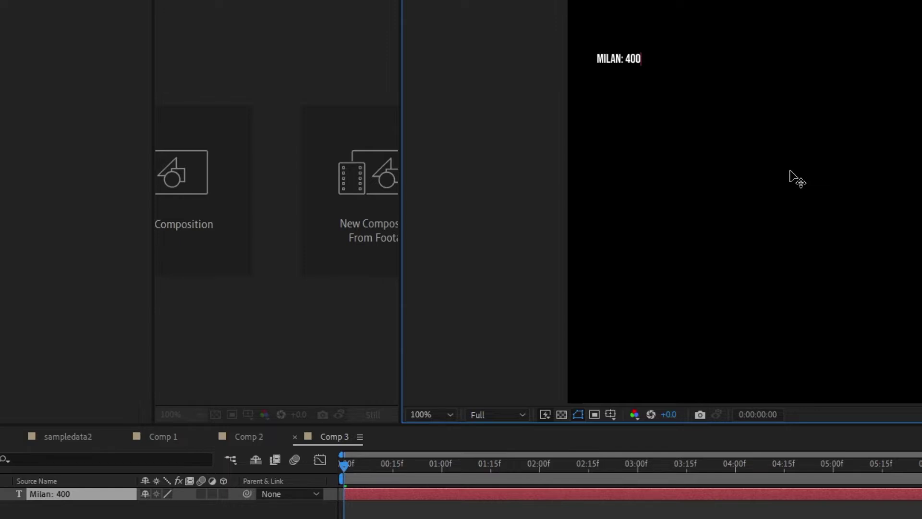
- Add a second line reading "Paris: 600" to the text layer
key("Return")
type("P{aris")
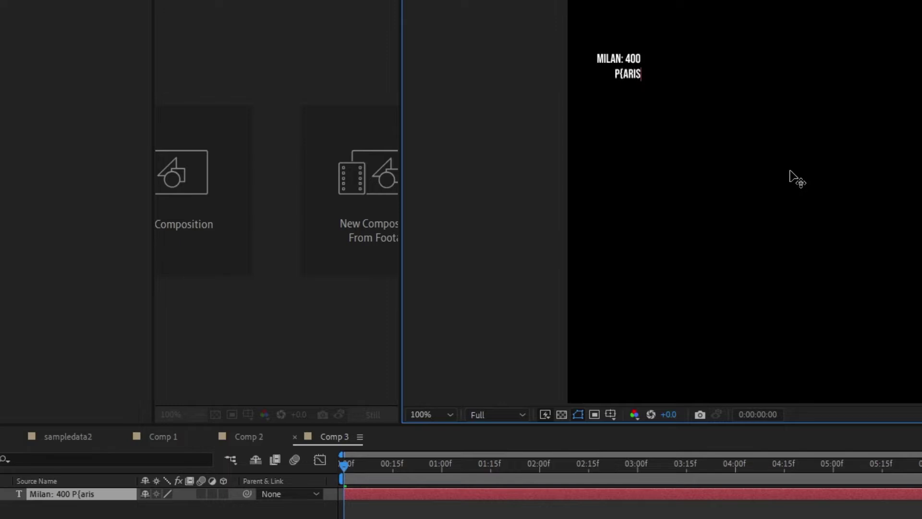
key("Left")
key("Left")
key("Left")
key("Left")
key("BackSpace")
type(": 600")
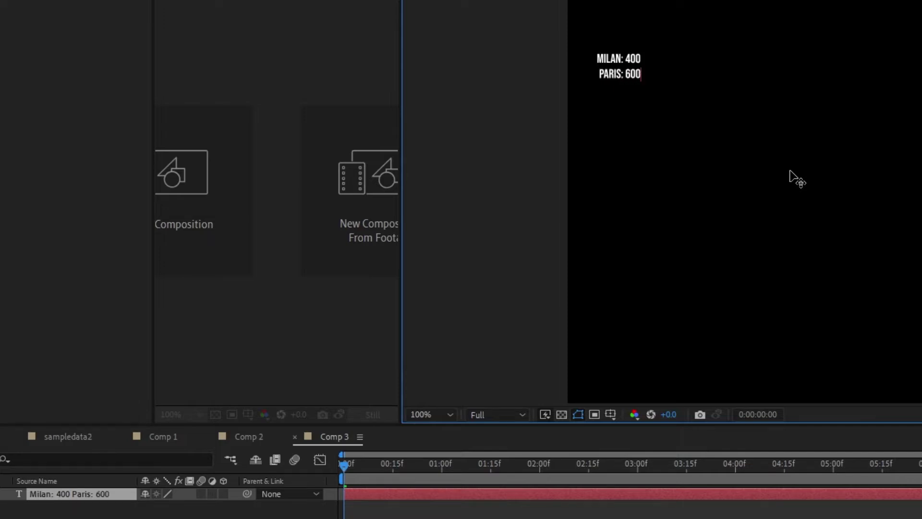
- Add a third line reading "Tokio: 500" to the text layer
key("Return")
type("Tokio")
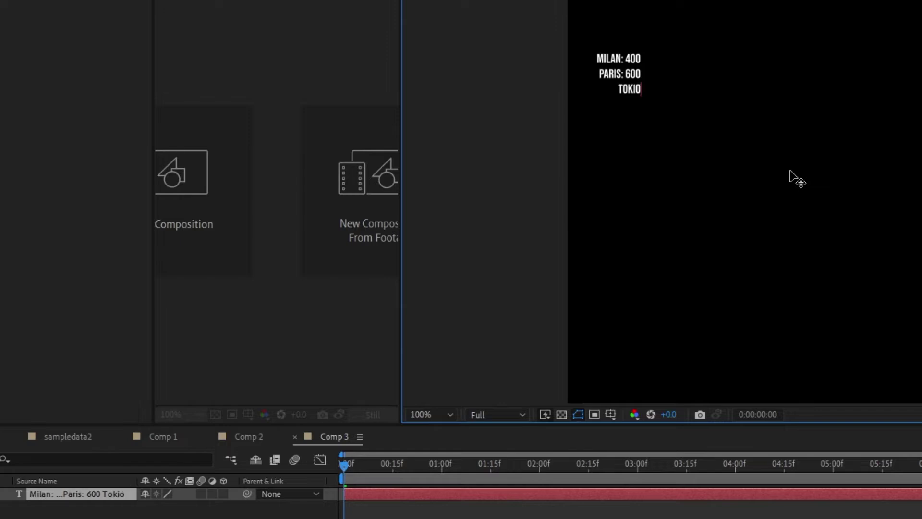
type(":")
key("BackSpace")
type(": 500")
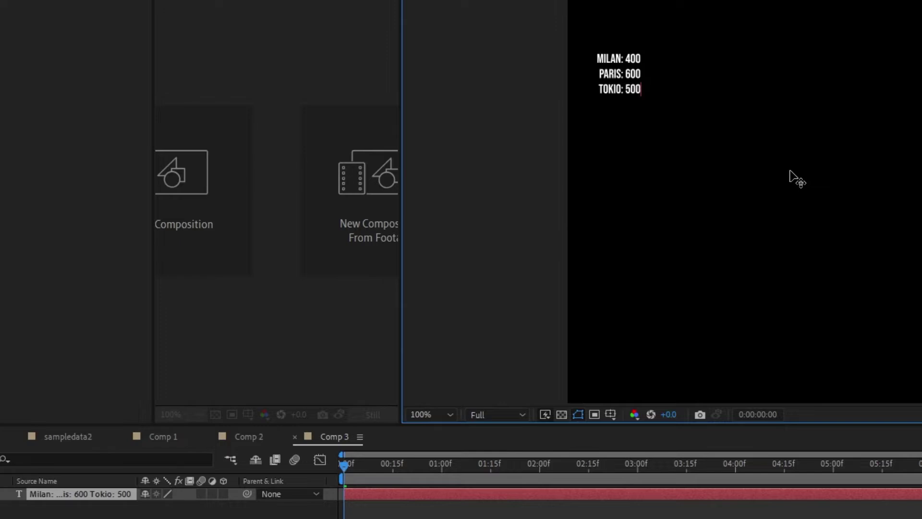
- Add a fourth line reading "Los angeles: 800" to the text layer
key("Return")
type("Los angeles")
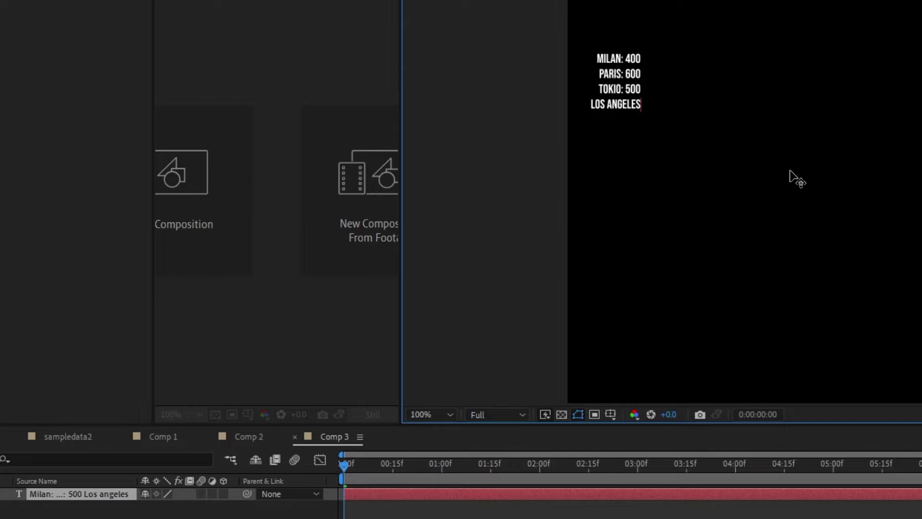
type(":")
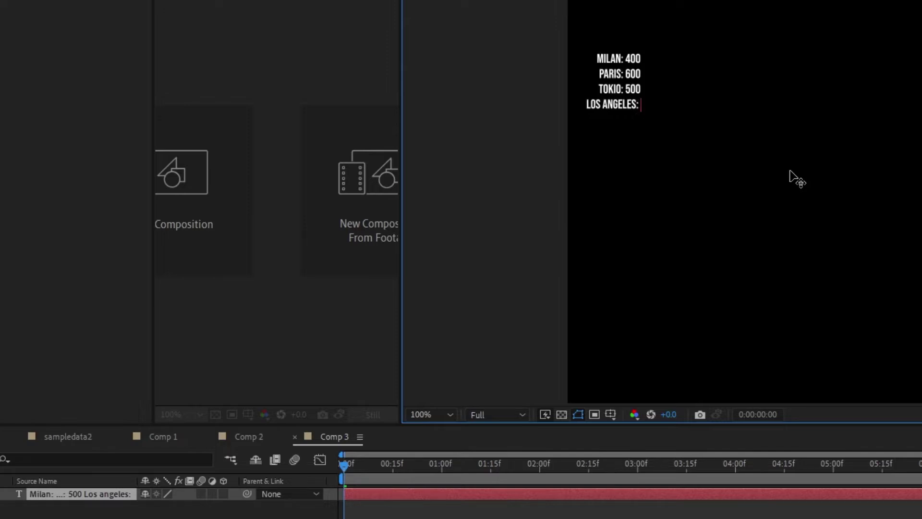
type(" 800")
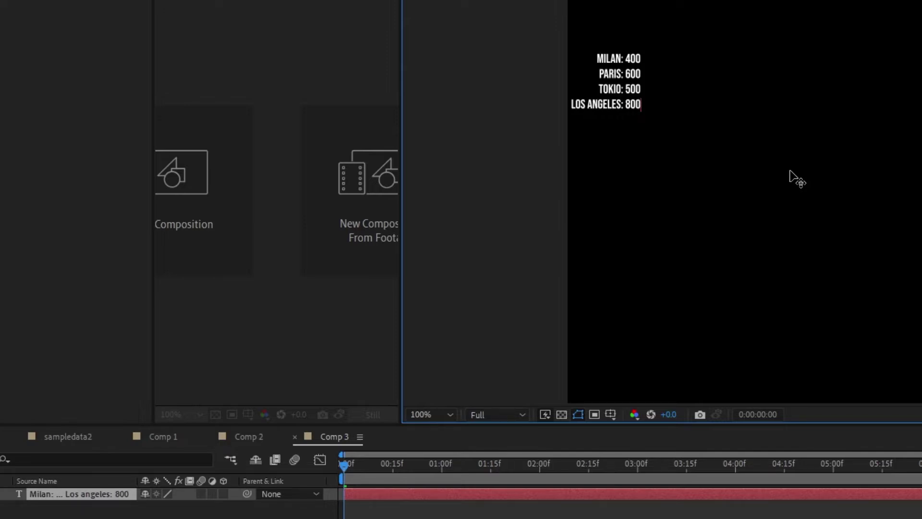
- Move the city text layer from the upper-left corner to the upper middle of the composition
left_click(27, 27)
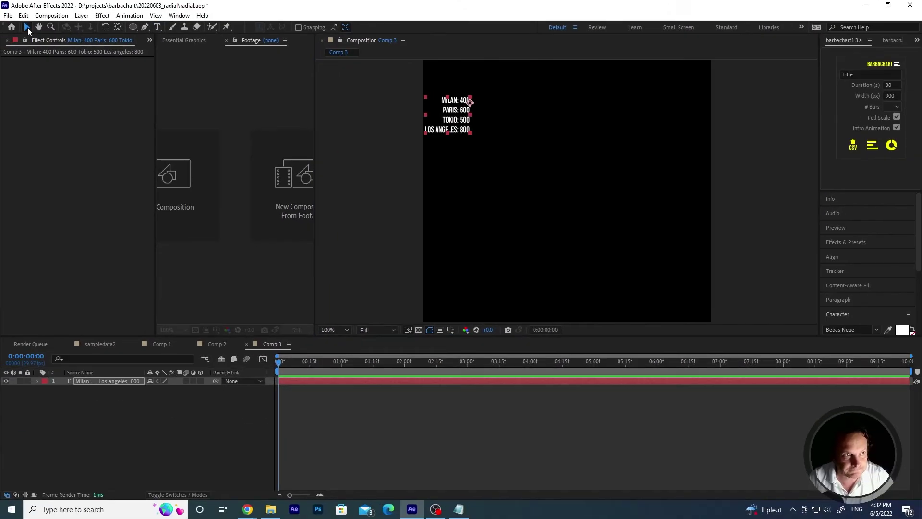
left_click_drag(471, 106, 565, 140)
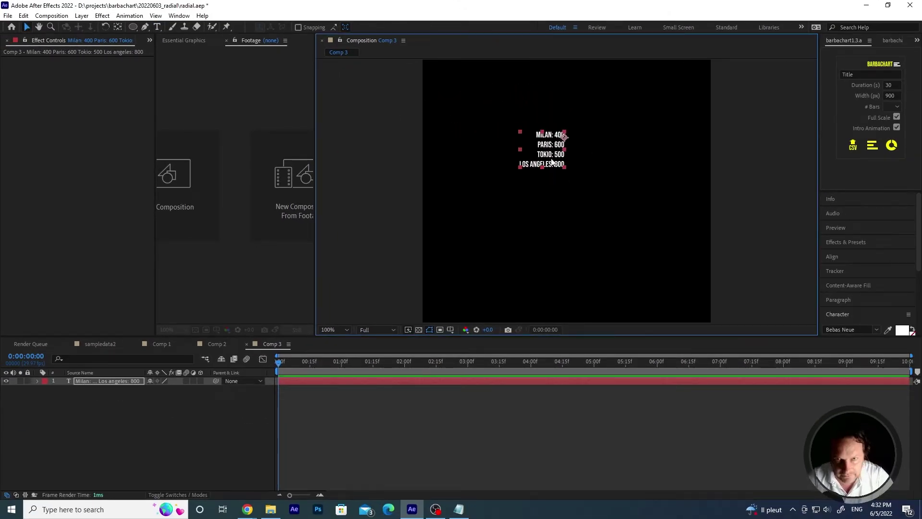
left_click(101, 409)
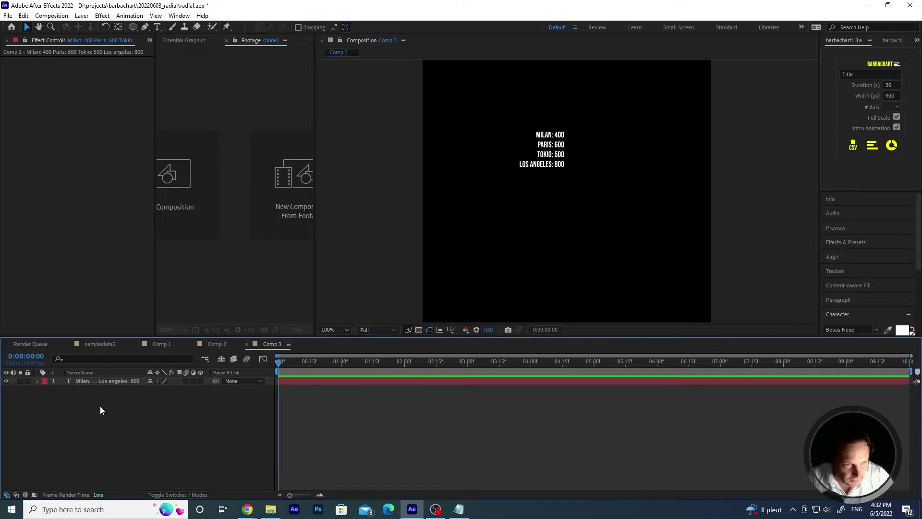
- Rename the city text layer as myText
left_click(93, 380)
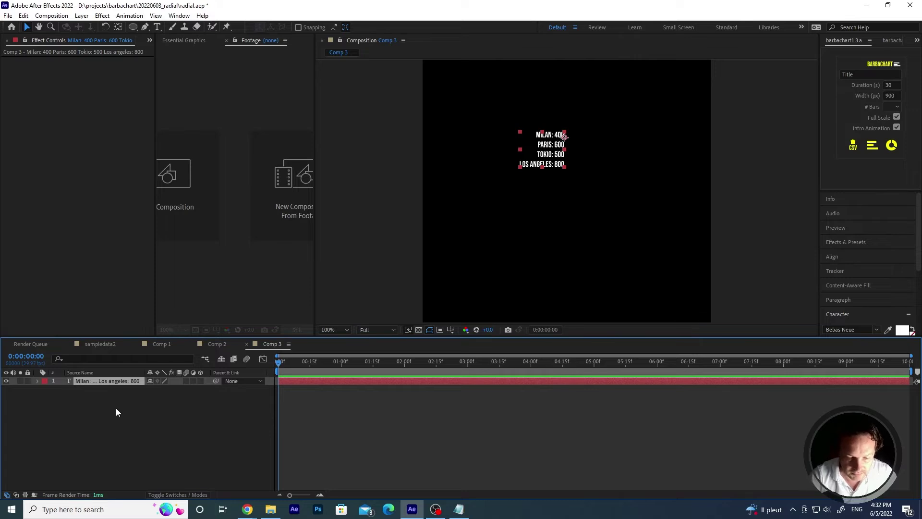
key("Return")
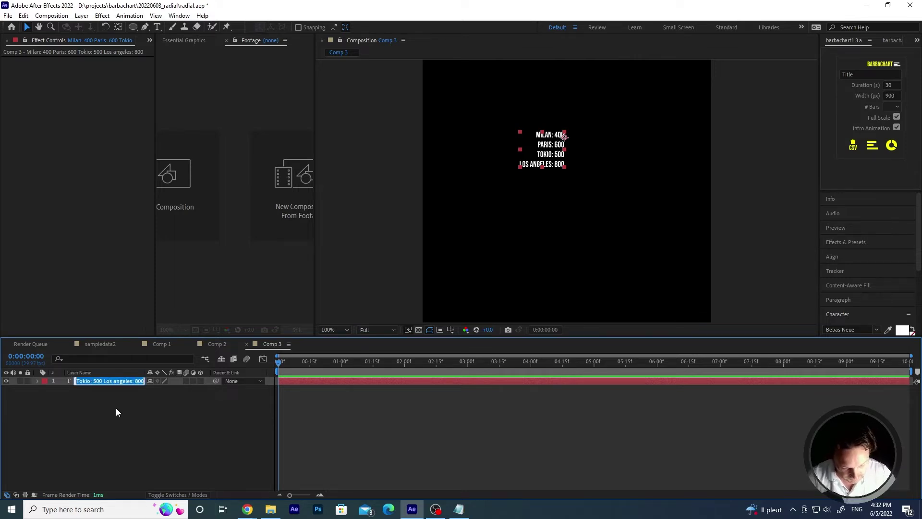
type("my")
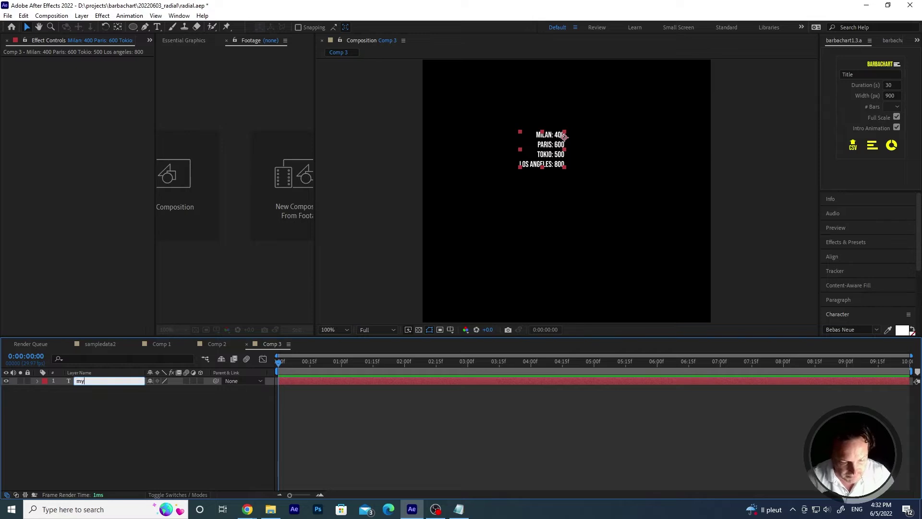
type("Text")
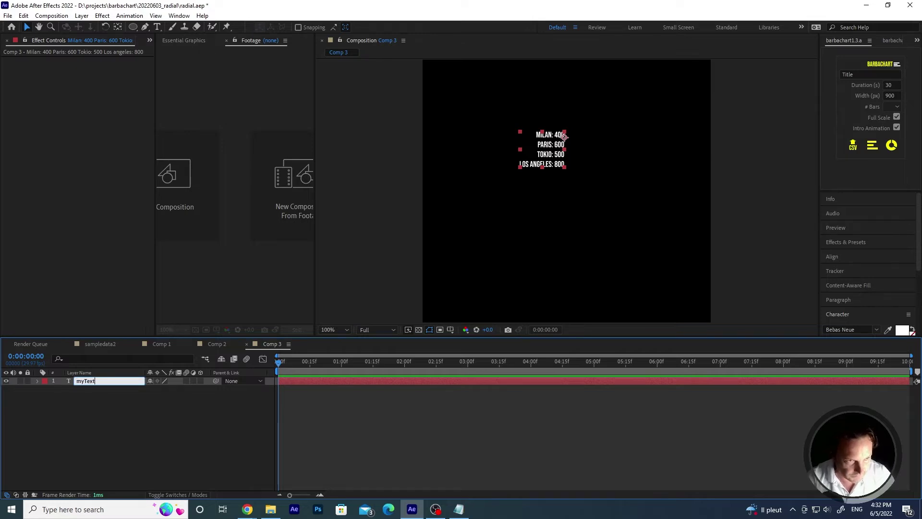
key("Return")
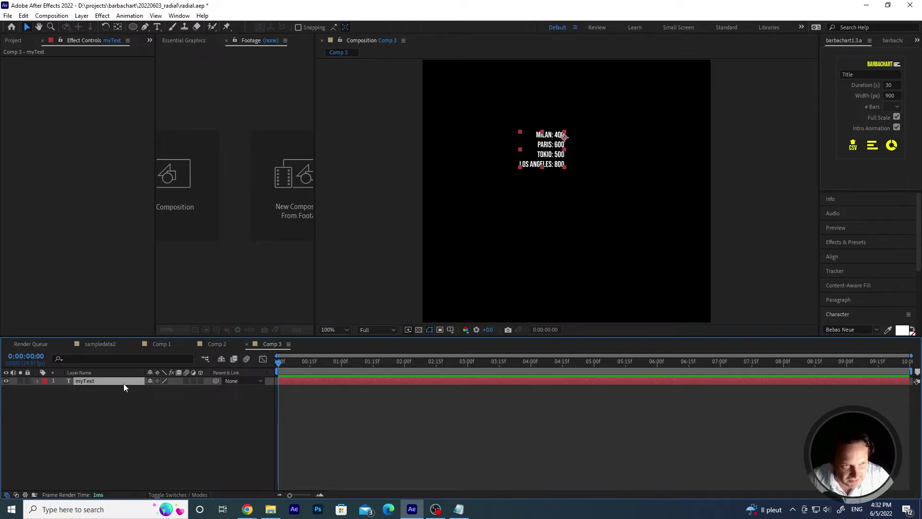
- Reposition the myText layer slightly lower, just above the centre of the composition, and deselect it
left_click(547, 149)
left_click_drag(547, 149, 548, 141)
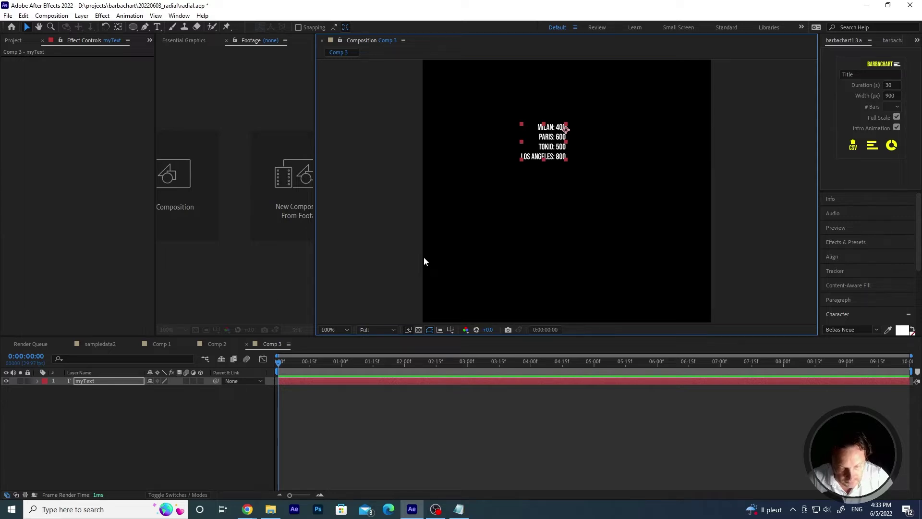
left_click_drag(546, 147, 553, 169)
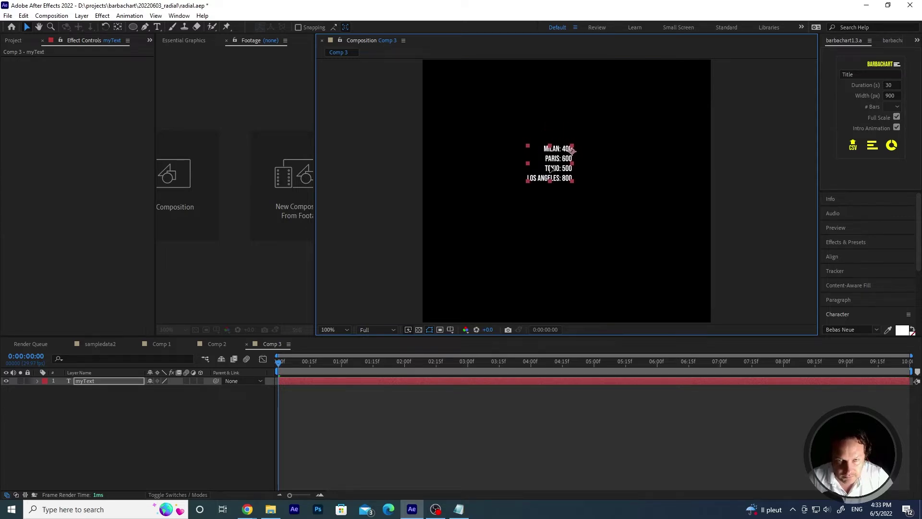
left_click(149, 435)
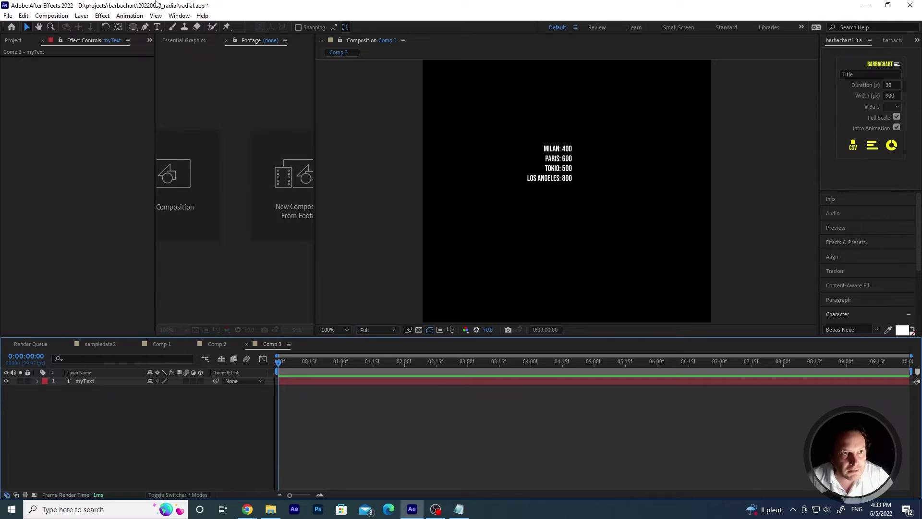
- Create a new shape layer with an Ellipse tool circle that fills the whole composition
left_click(133, 28)
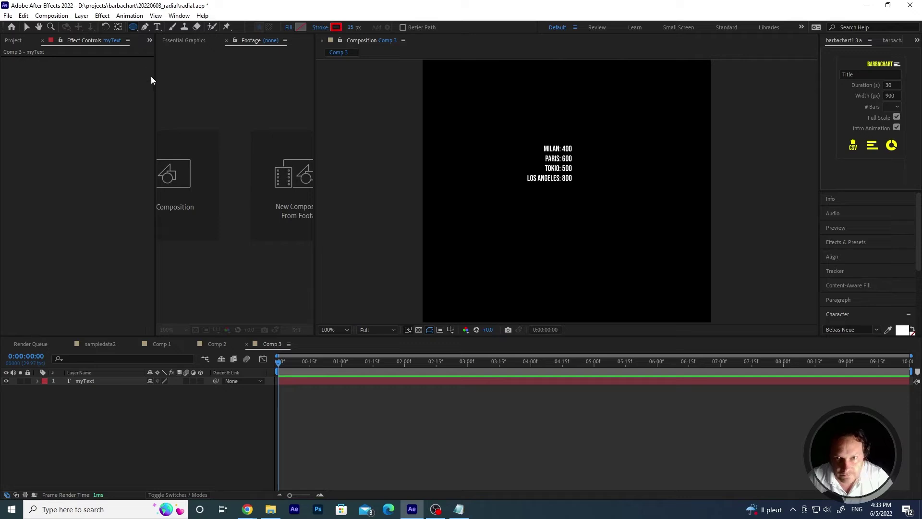
left_click(133, 27)
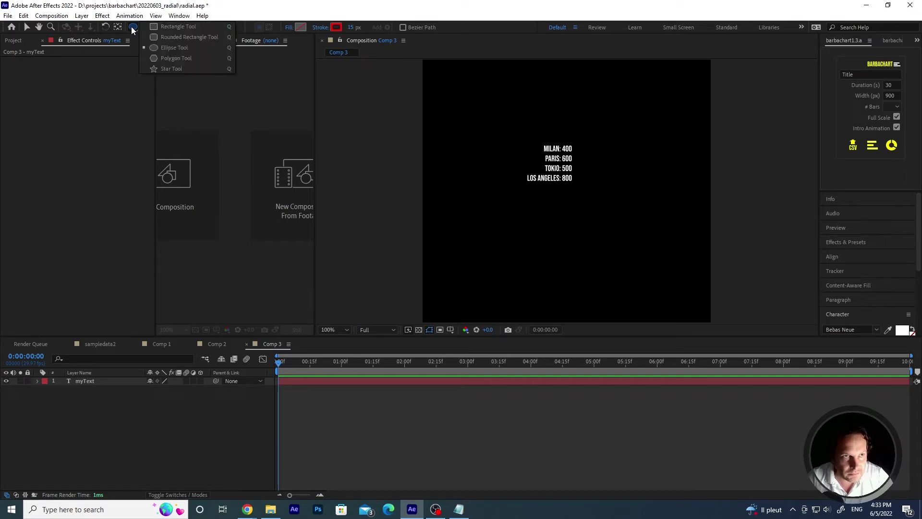
left_click(173, 48)
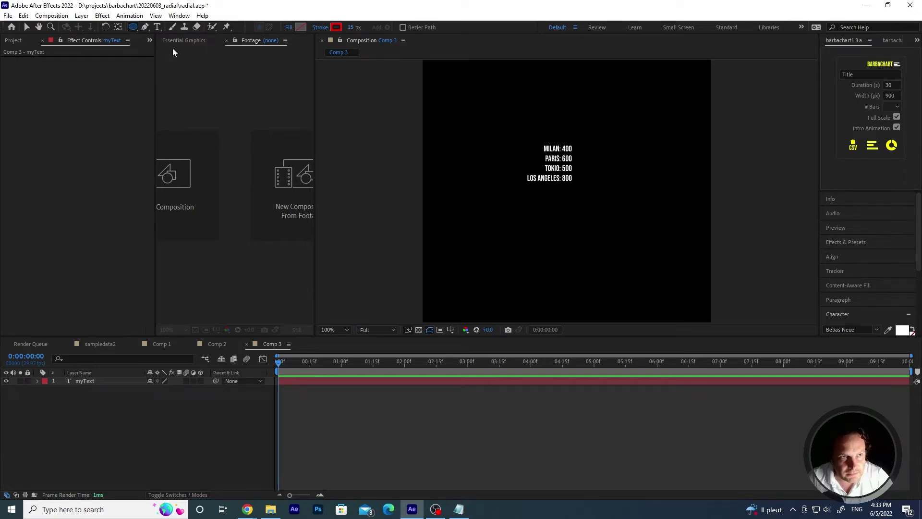
double_click(133, 27)
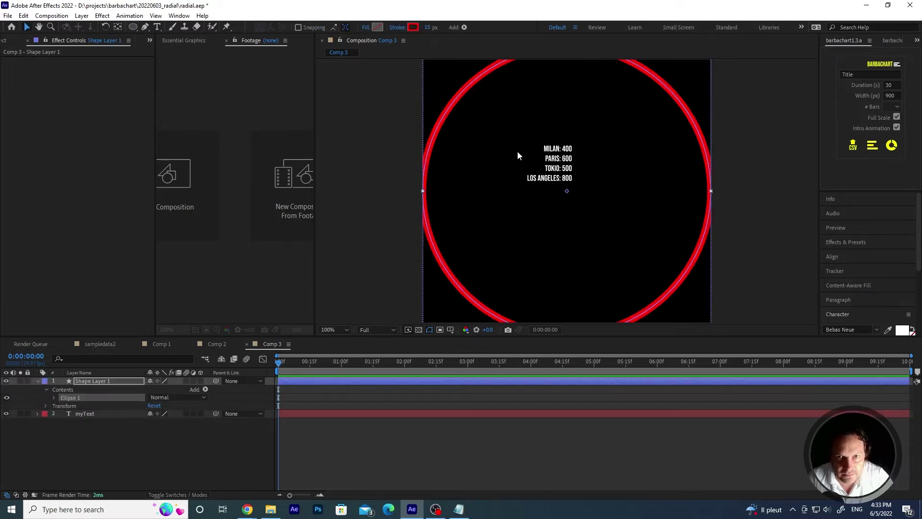
key("comma")
key("comma")
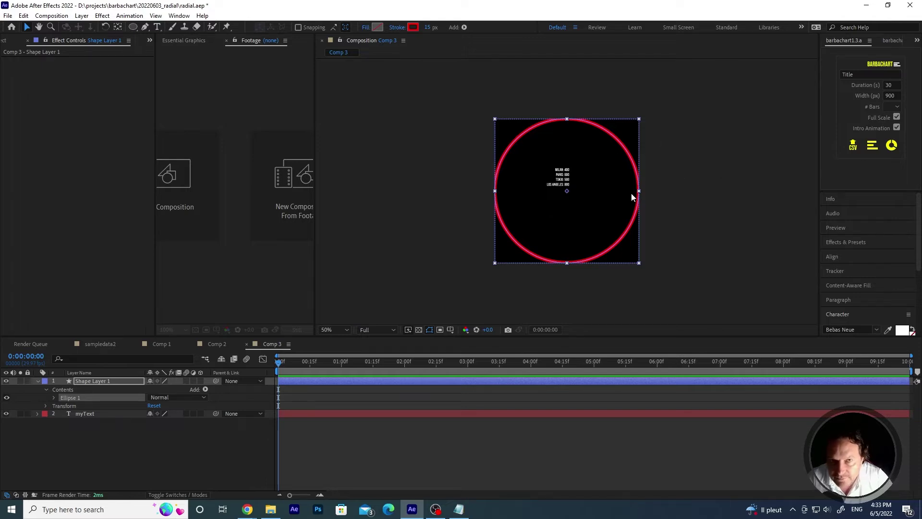
- Give the circle a 15 px solid stroke in red FF0000 and keep its fill set to None
left_click(430, 29)
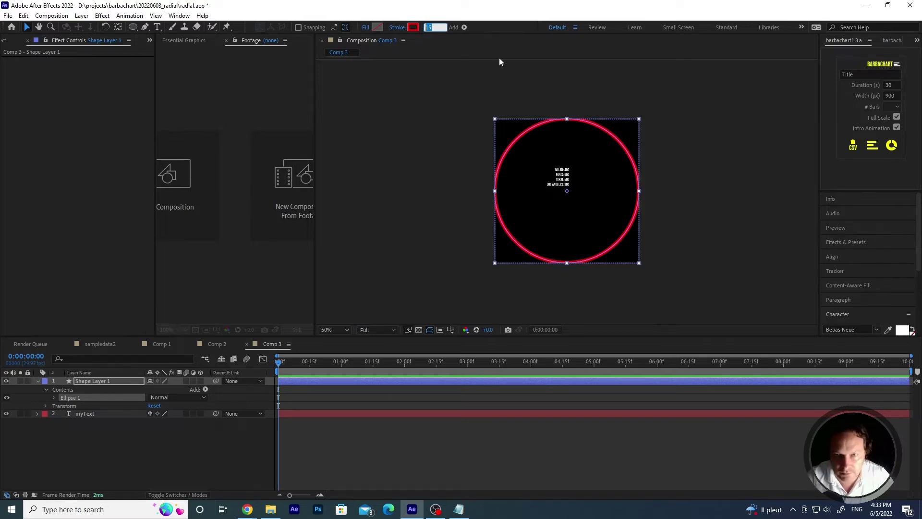
type("15")
key("Return")
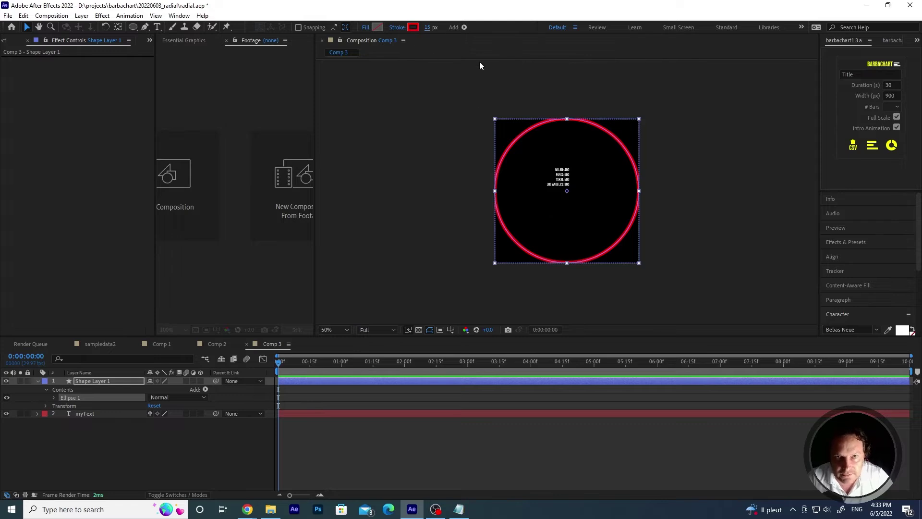
left_click(411, 27)
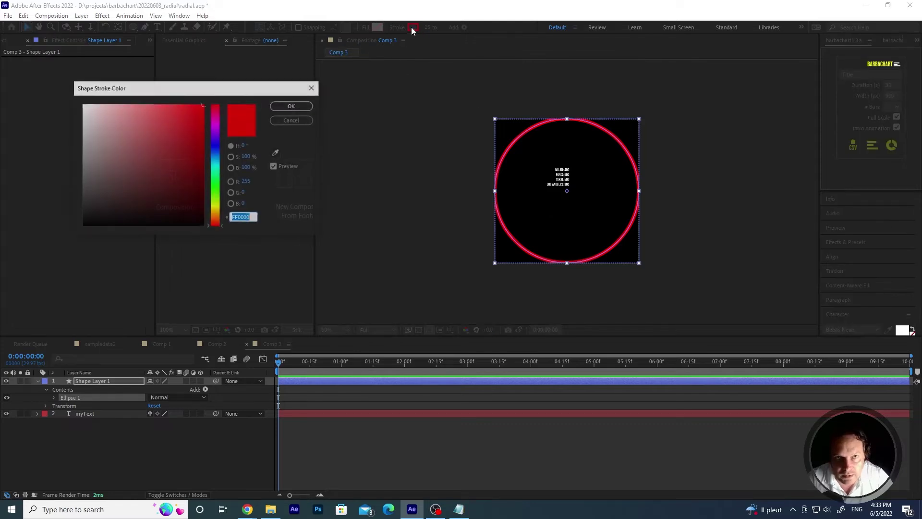
left_click(205, 106)
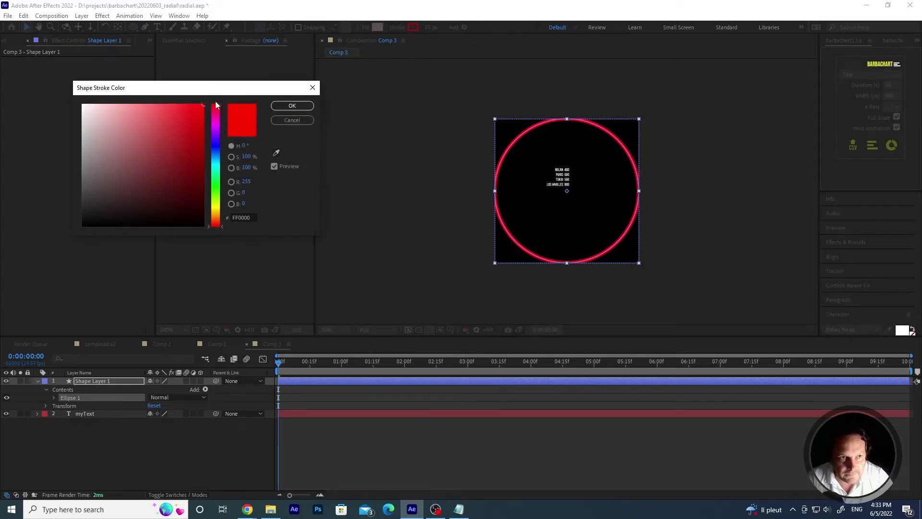
left_click(292, 106)
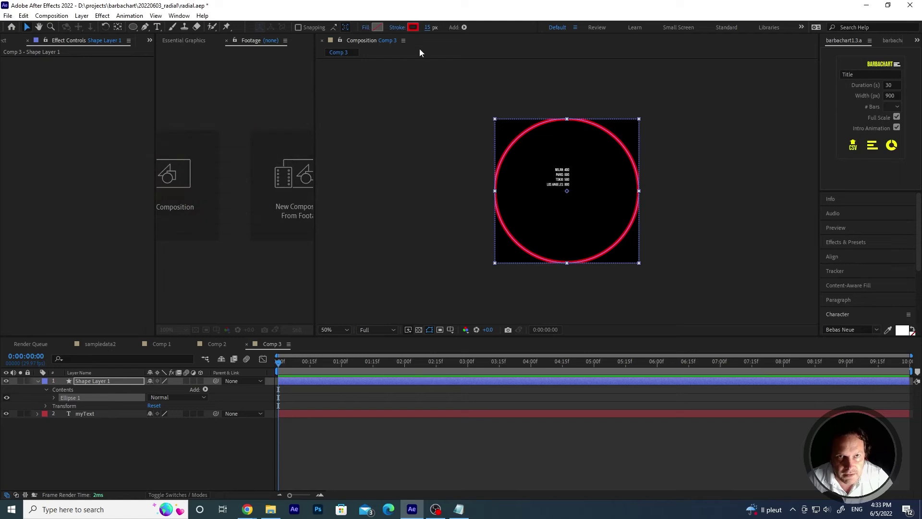
left_click(398, 27)
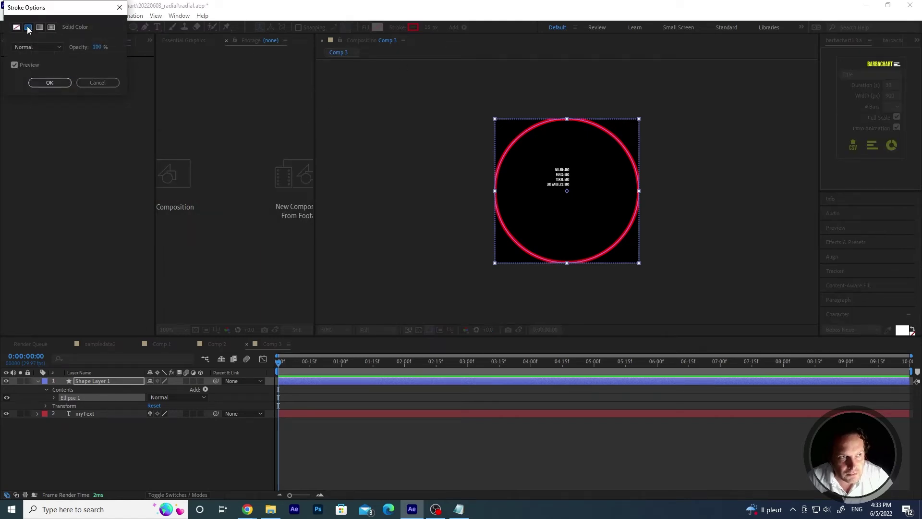
left_click(53, 84)
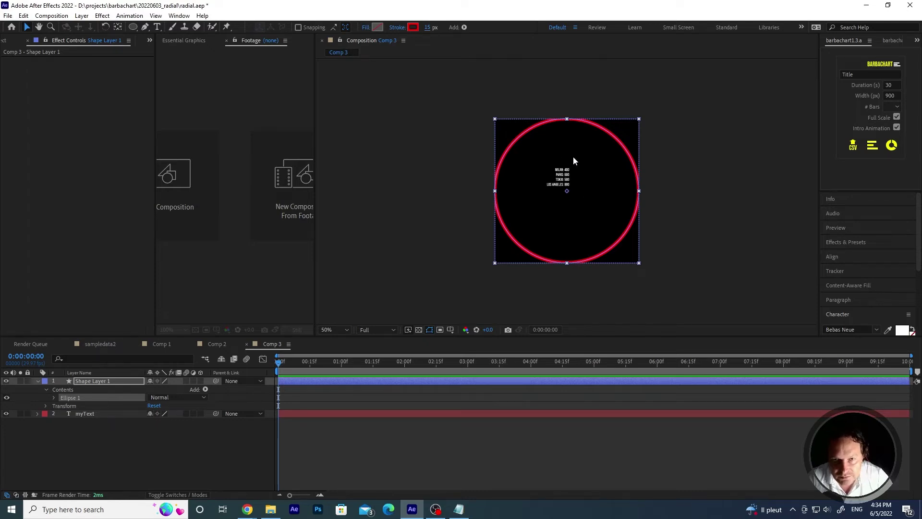
left_click(365, 29)
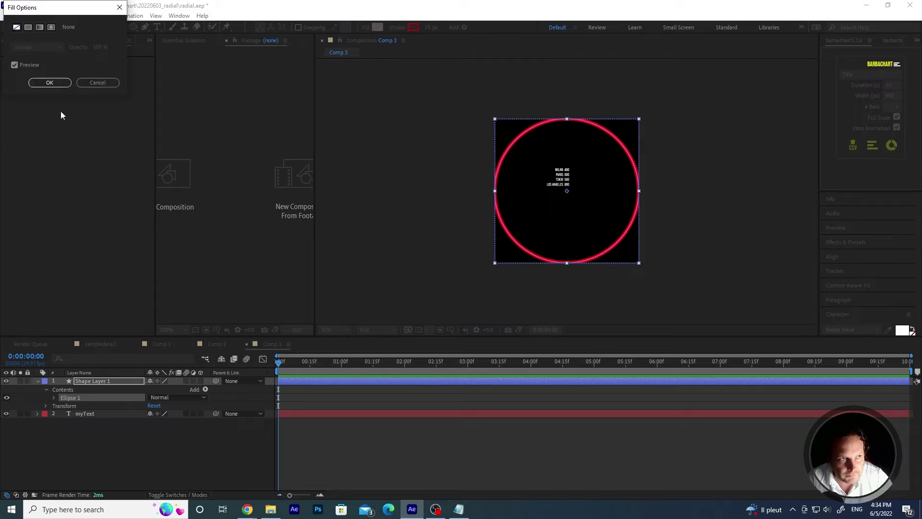
left_click(50, 83)
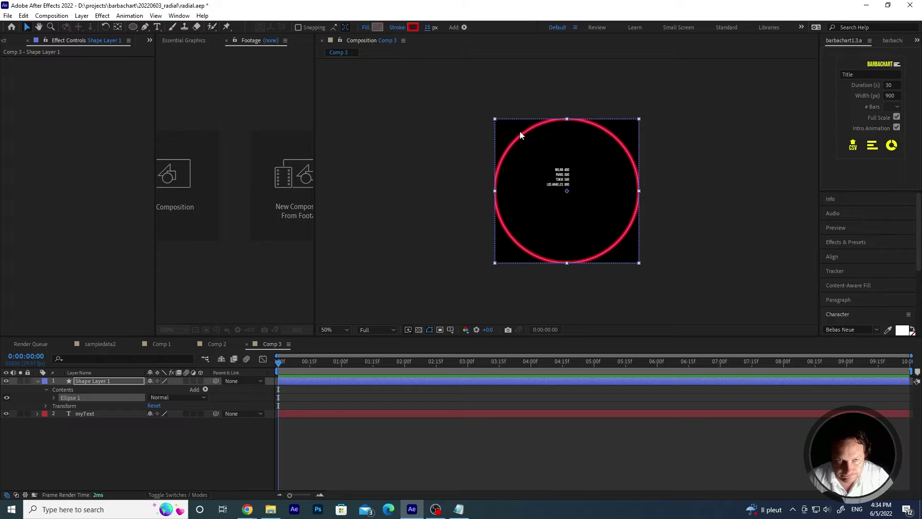
- Add an expression to the Size of Ellipse Path 1 with the first line v=400-parseInt(thisLayer.name)*40;
left_click(53, 397)
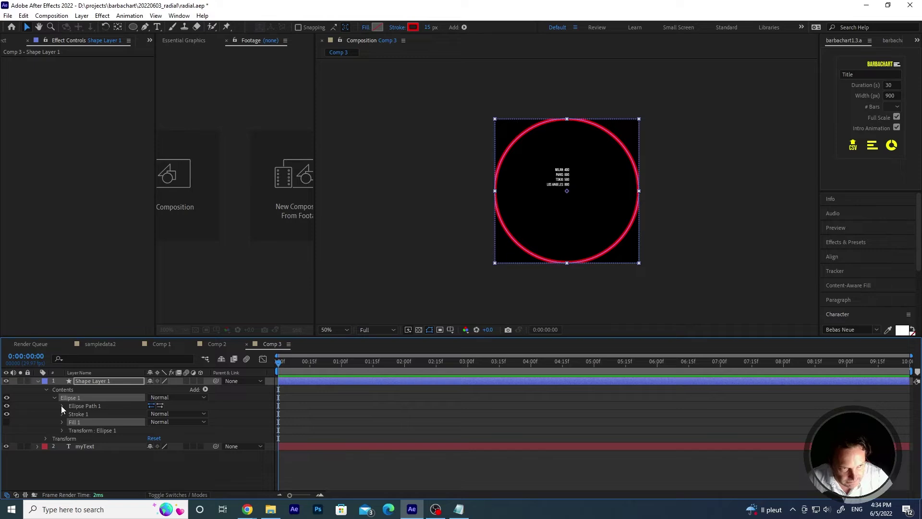
left_click(61, 406)
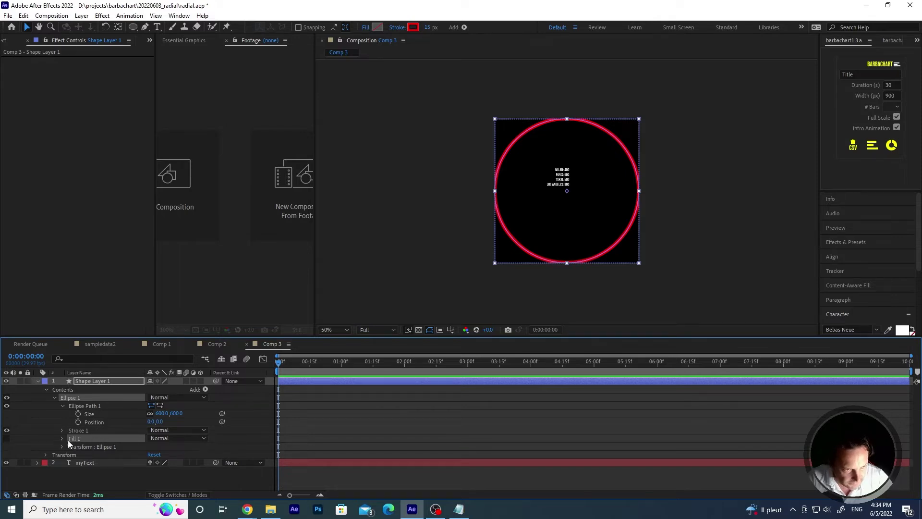
left_click(77, 414, "alt")
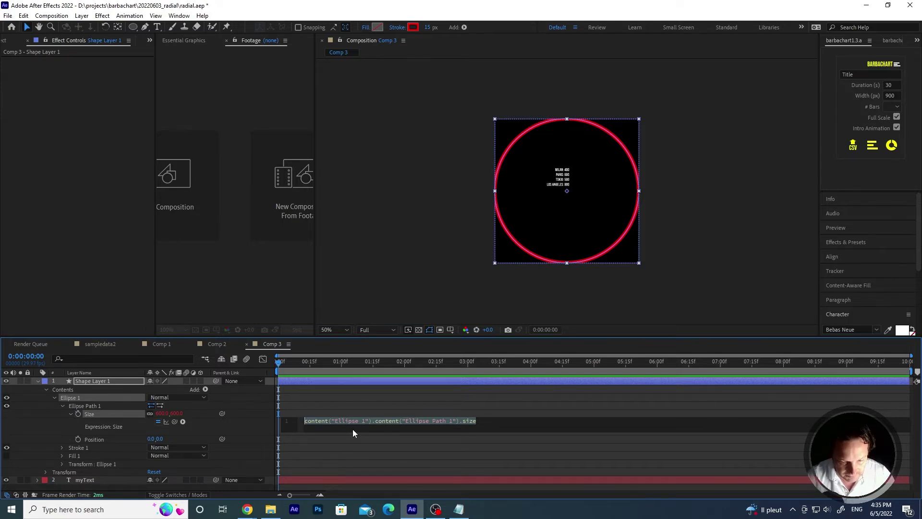
key("BackSpace")
type("v")
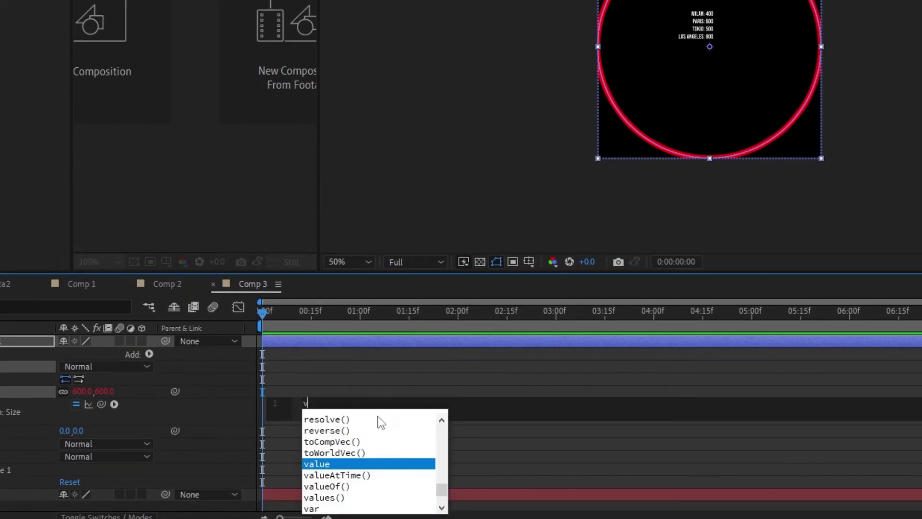
type("=400")
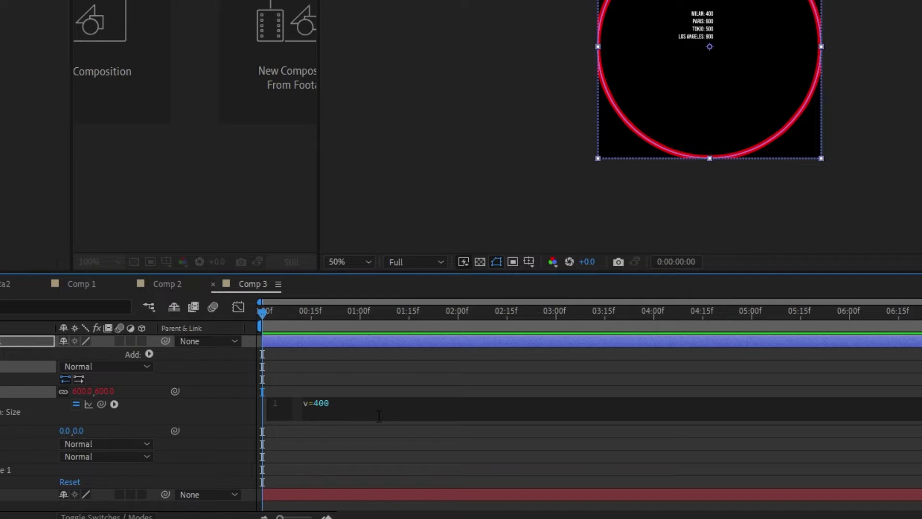
type("-parseInt")
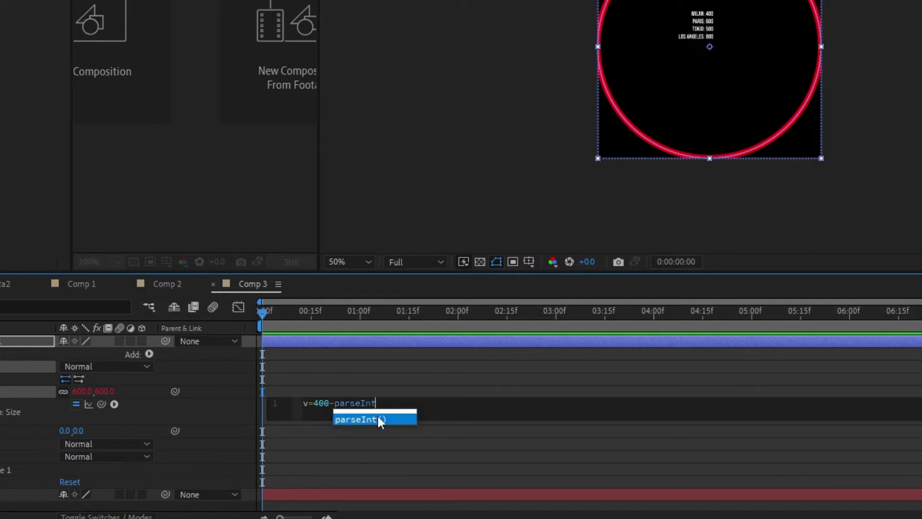
left_click(377, 416)
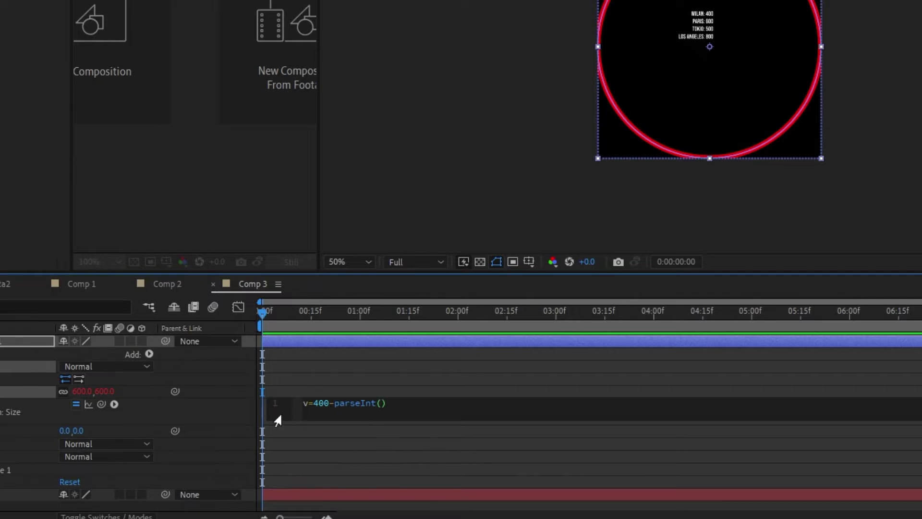
left_click_drag(102, 403, 2, 342)
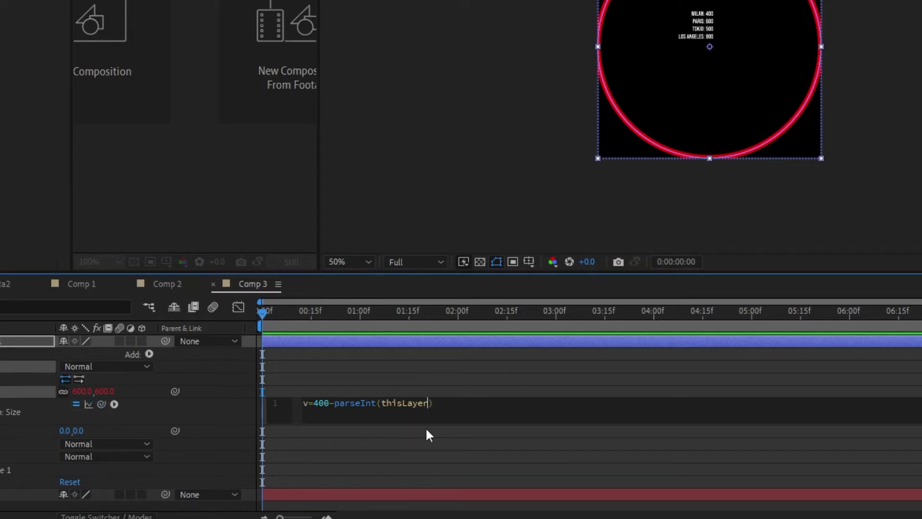
type(".name")
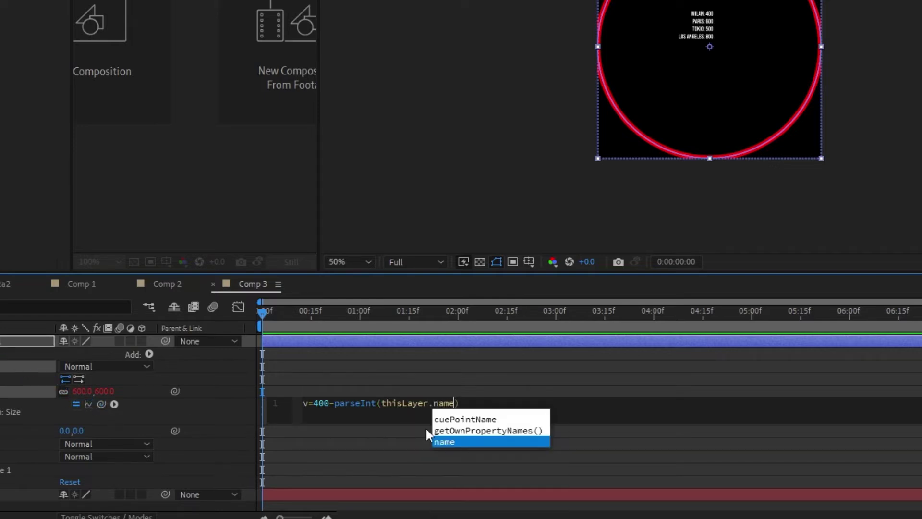
left_click(470, 404)
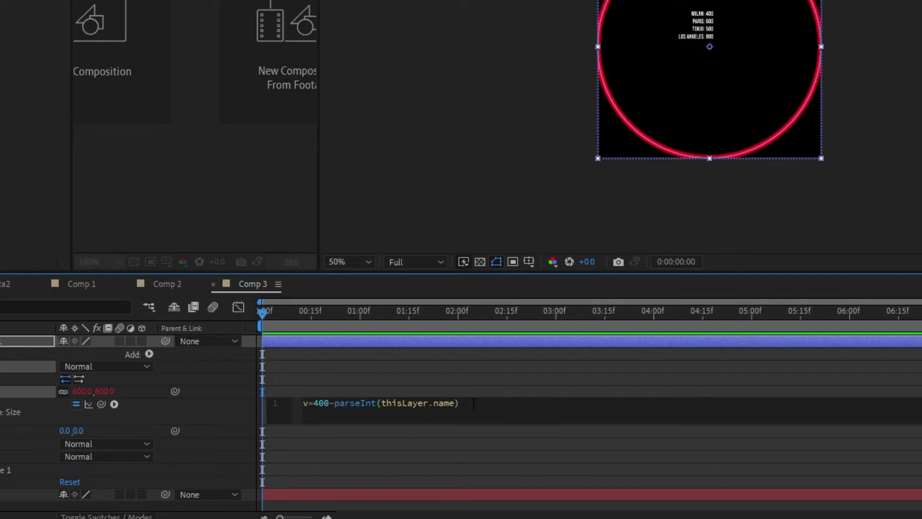
type("*40;")
key("Return")
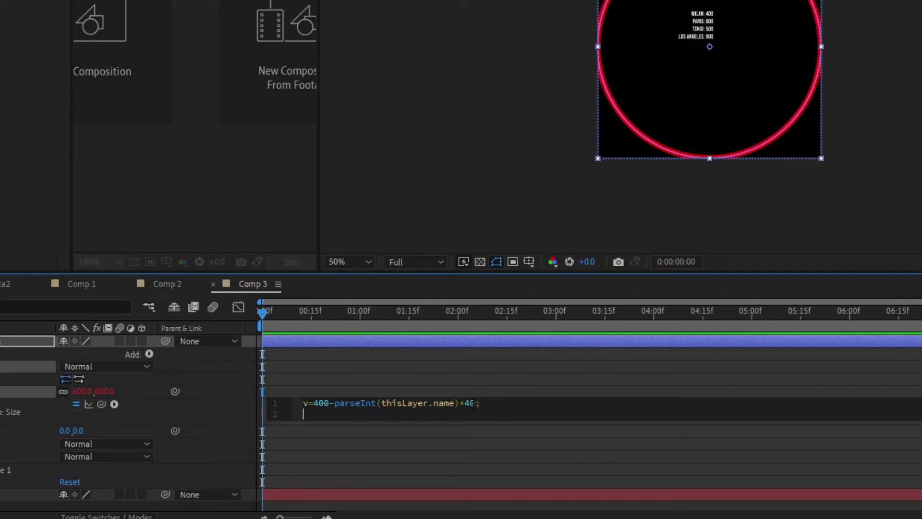
- Finish the Size expression with a second line returning [v,v] and apply it
type("[")
type("v,")
type("fv")
key("BackSpace")
key("BackSpace")
type("v")
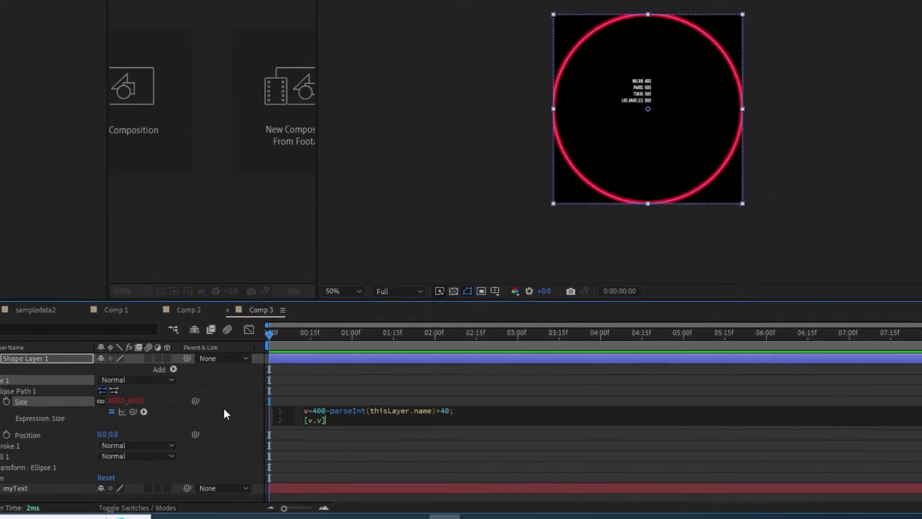
left_click(225, 409)
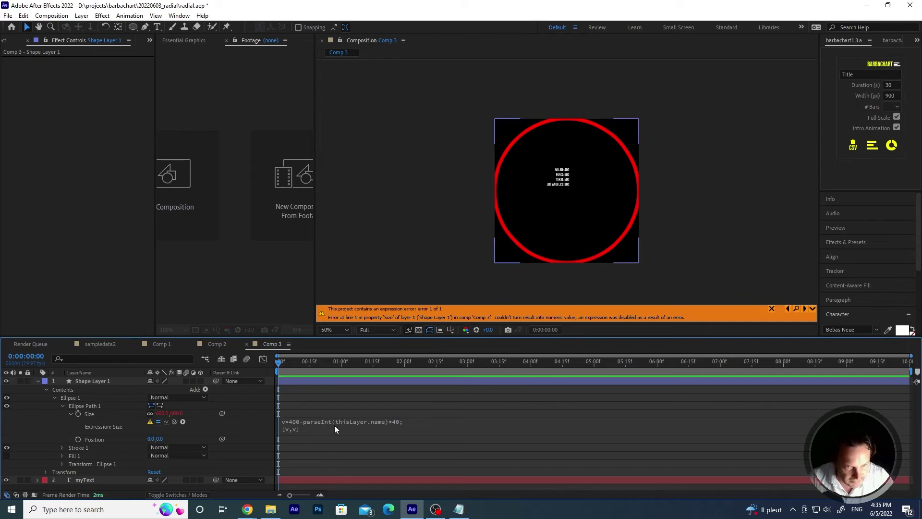
- Rename the circle's shape layer as 1
left_click(95, 382)
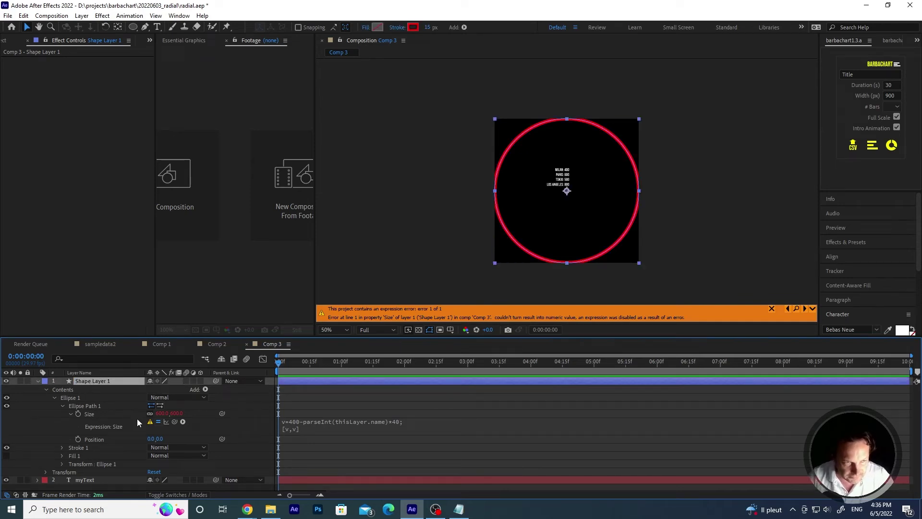
key("Return")
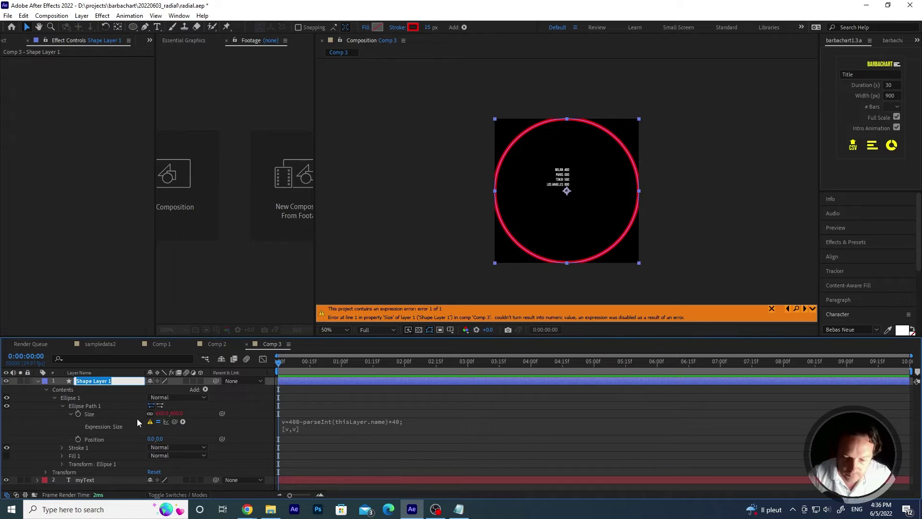
type("1")
key("Return")
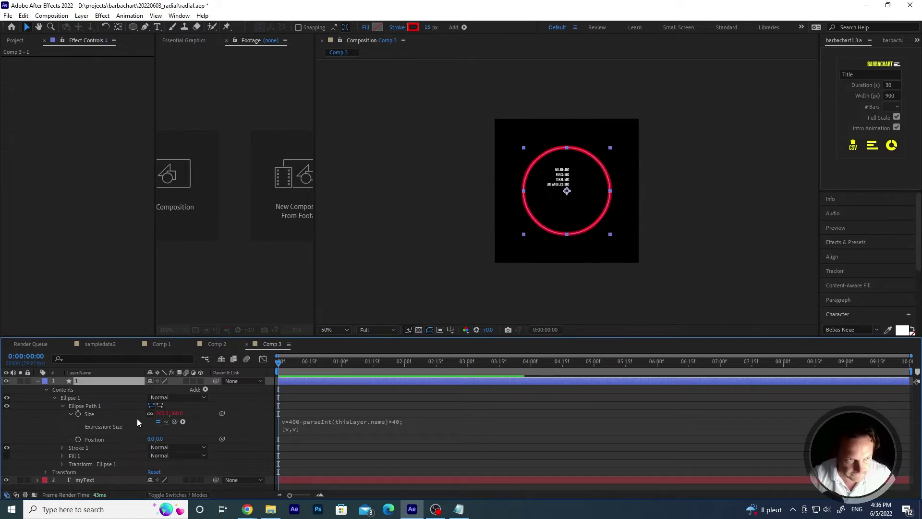
- Review the Size expression's 400 base value and thisLayer.name term against the shape layer's name
left_click(305, 425)
left_click(345, 429)
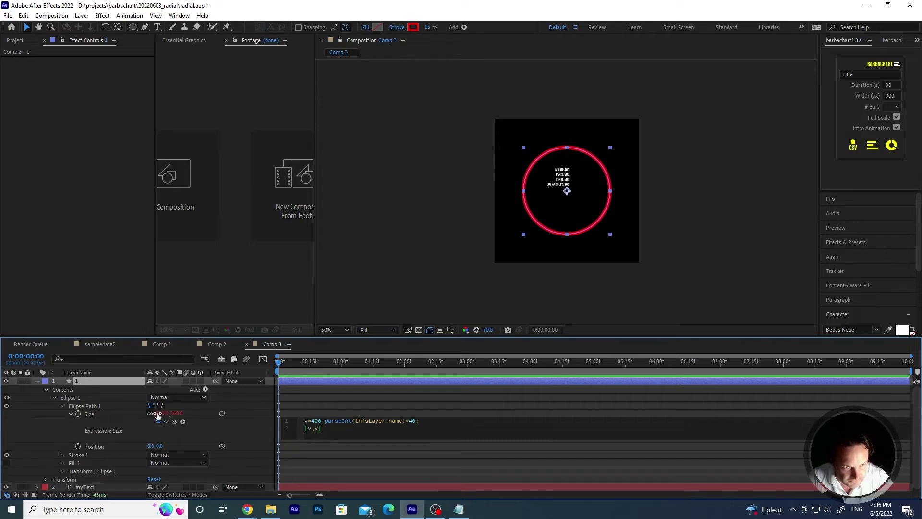
double_click(316, 420)
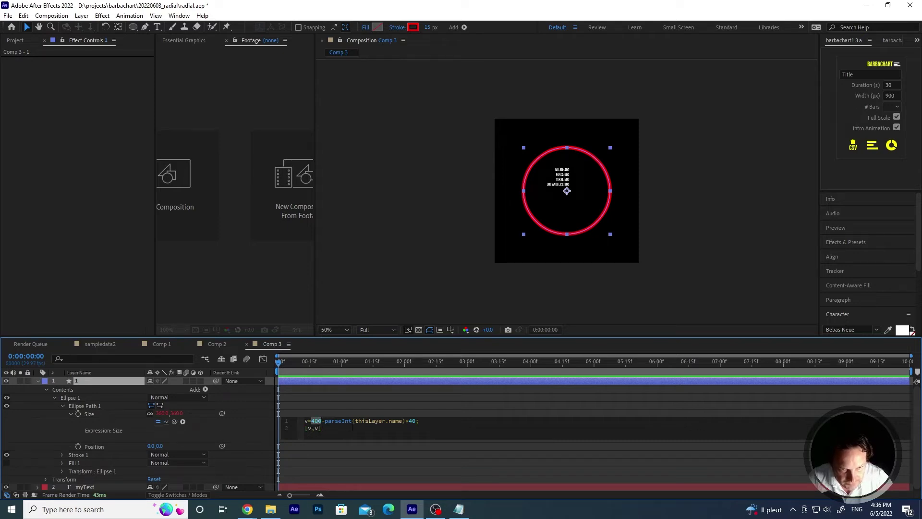
left_click_drag(355, 420, 402, 421)
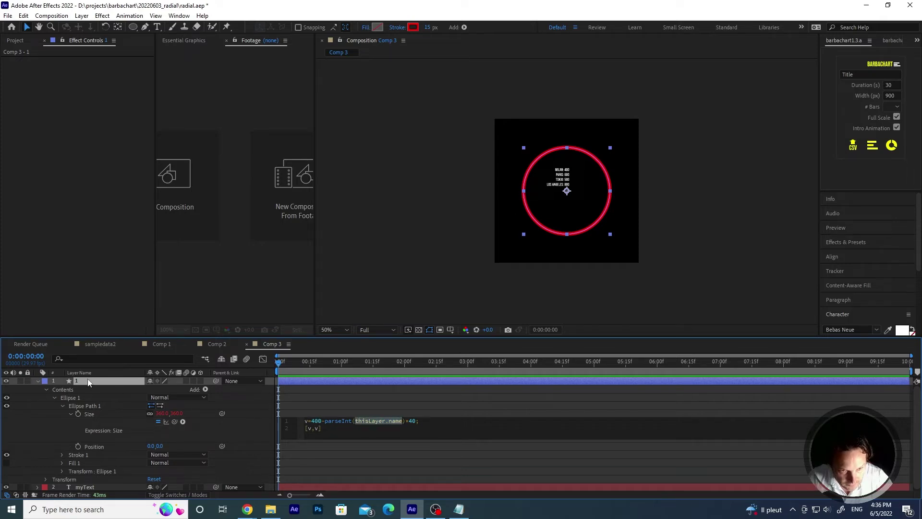
left_click(418, 420)
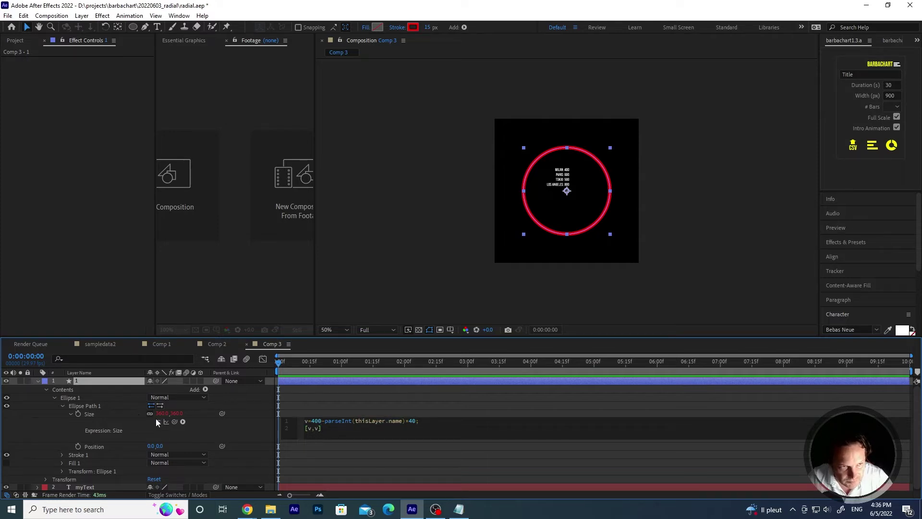
left_click(82, 382)
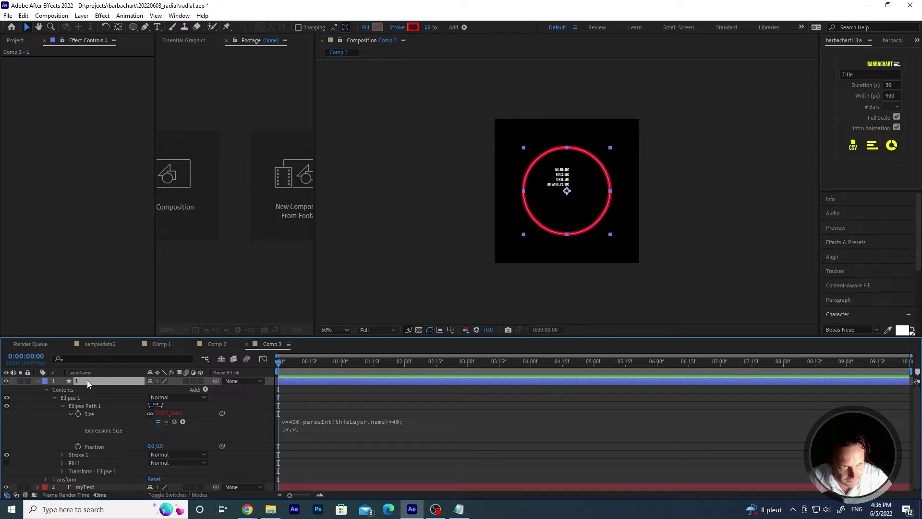
- Collapse shape layer 1 and duplicate it three times to try out the concentric rings
left_click(38, 381)
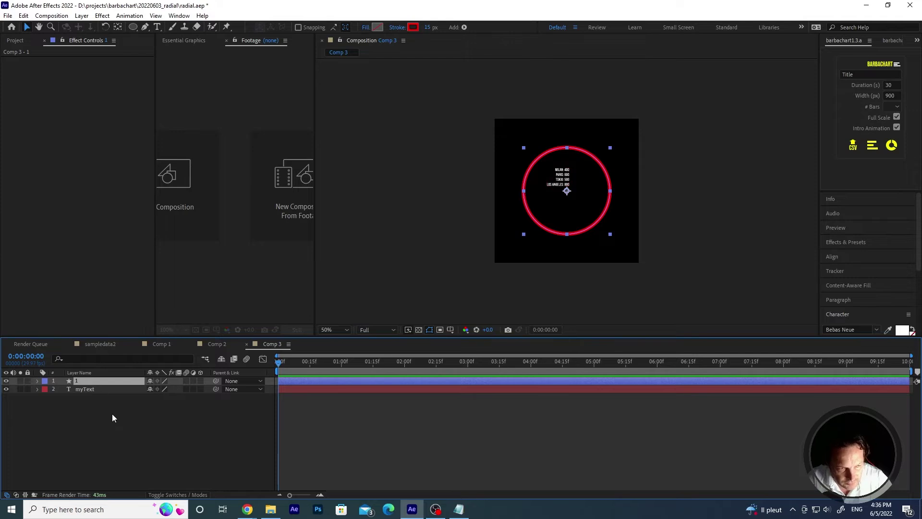
key("ctrl+d")
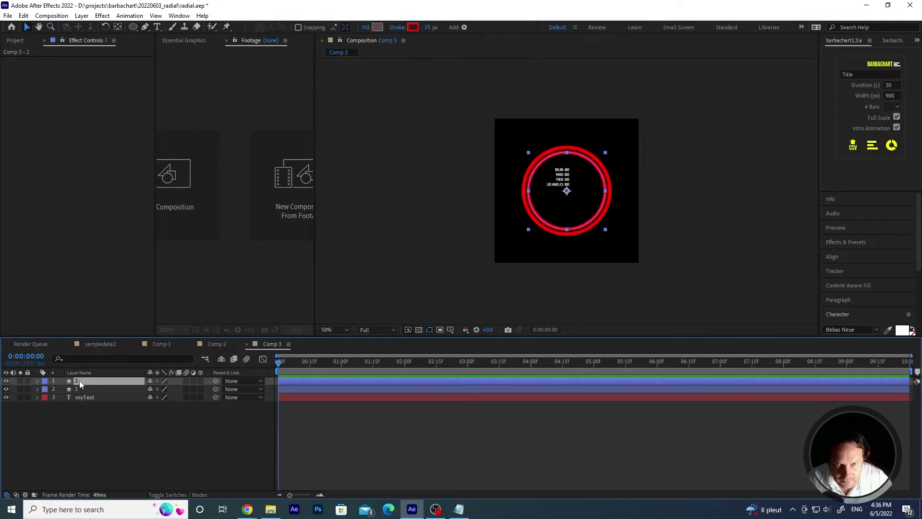
key("ctrl+d")
key("ctrl+d")
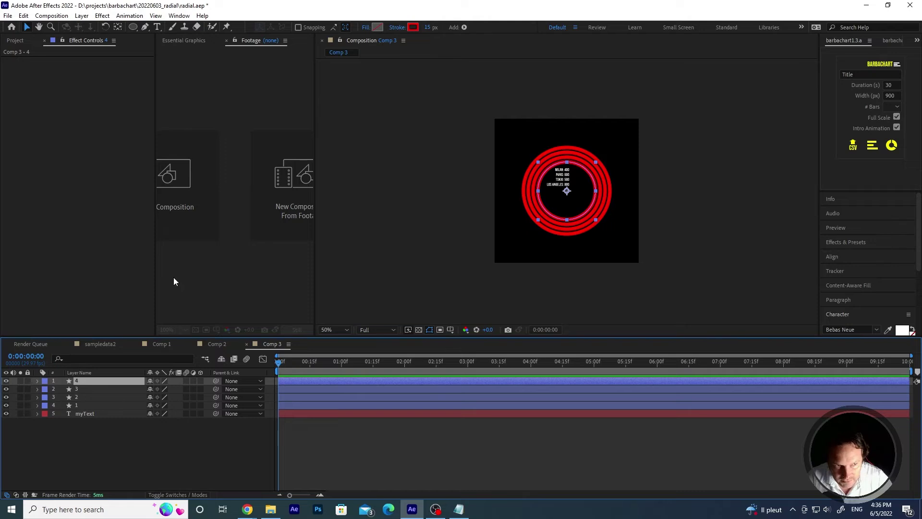
- Delete the duplicate layers 2, 3 and 4 and select shape layer 1
left_click(88, 397, "shift")
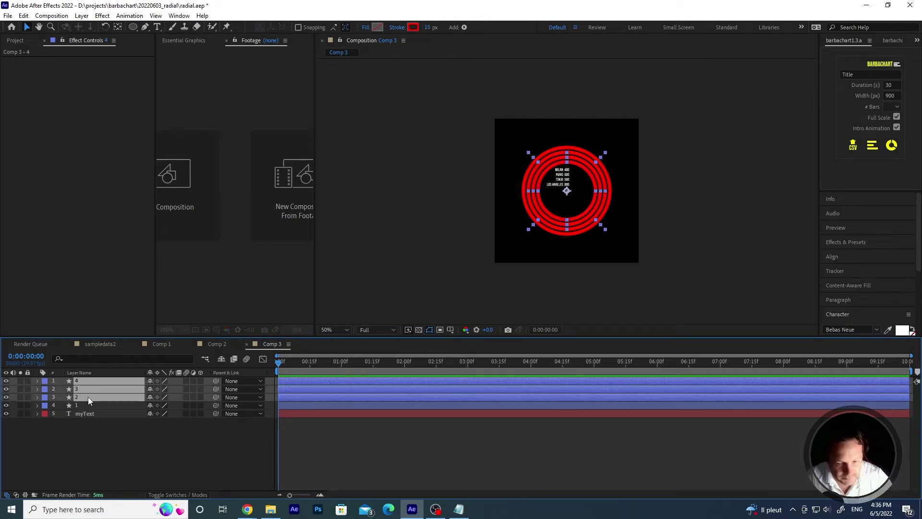
key("Delete")
left_click(84, 381)
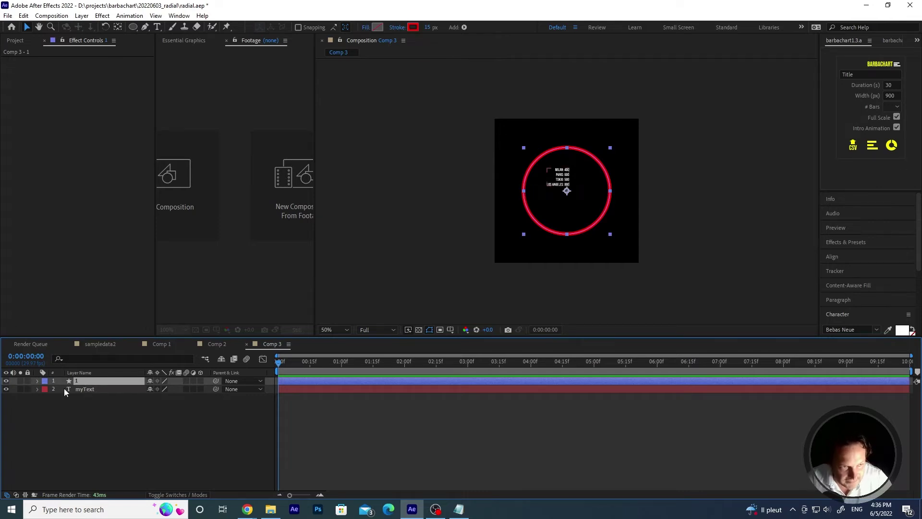
- Apply a Slider Control effect from Expression Controls to shape layer 1
left_click(38, 381)
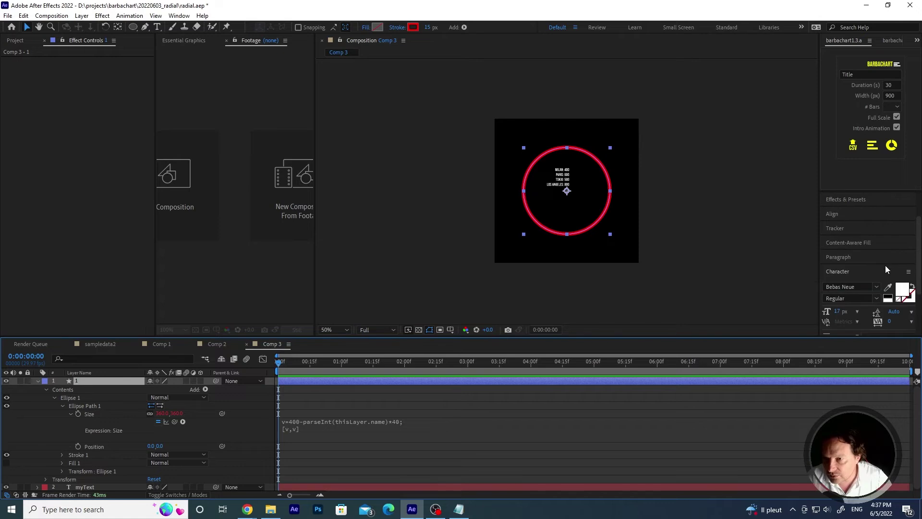
left_click(841, 238)
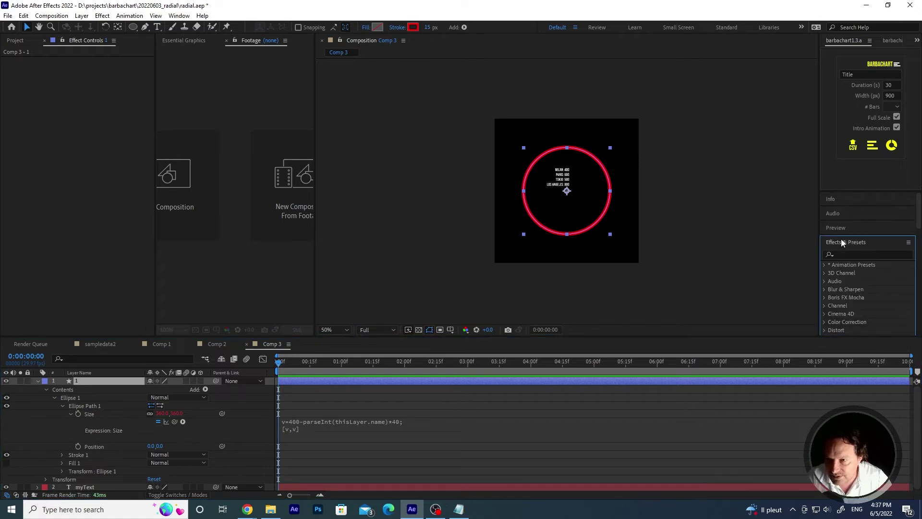
scroll(857, 278, "down", 3)
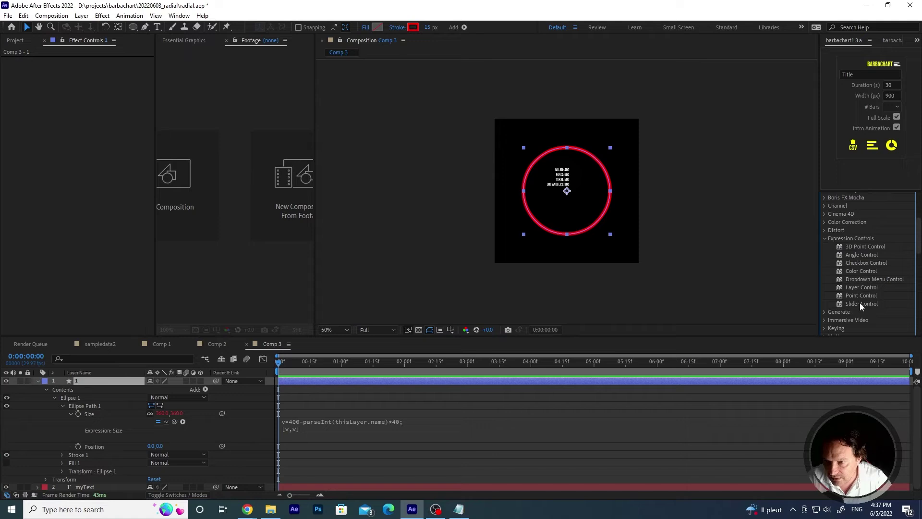
left_click_drag(864, 303, 116, 379)
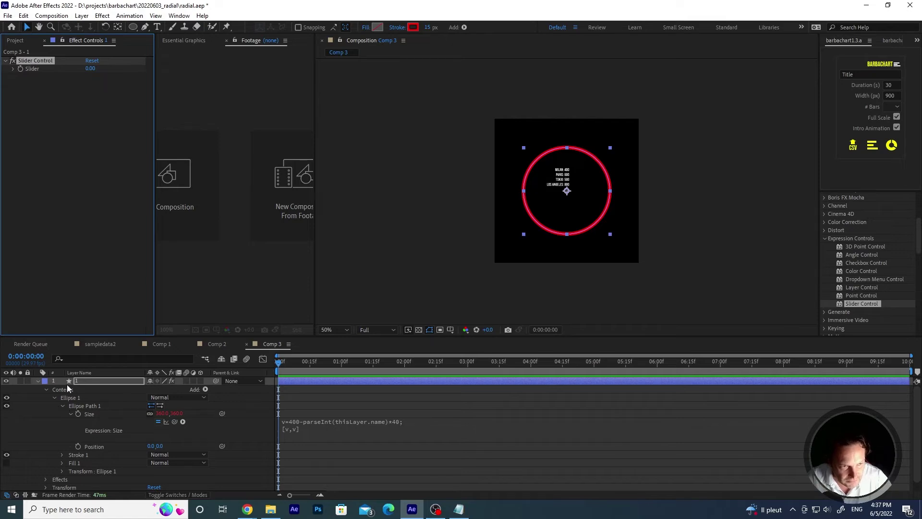
- Add an expression to shape layer 1's Slider property and replace the default code with the start of an assignment, lines =
scroll(97, 443, "down", 1)
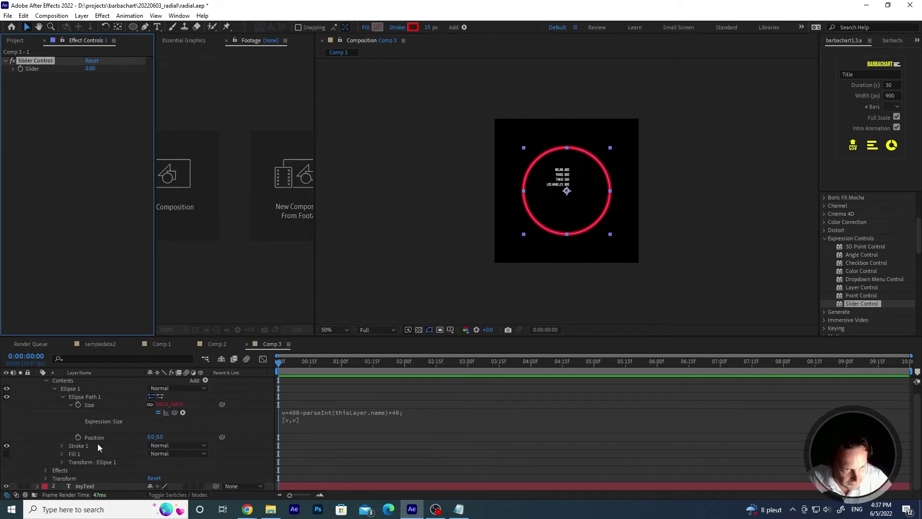
left_click(45, 470)
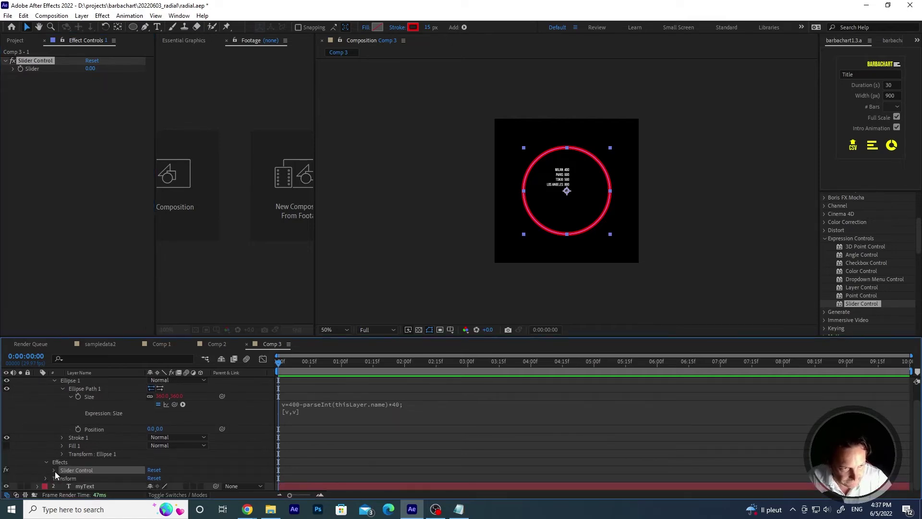
left_click(54, 470)
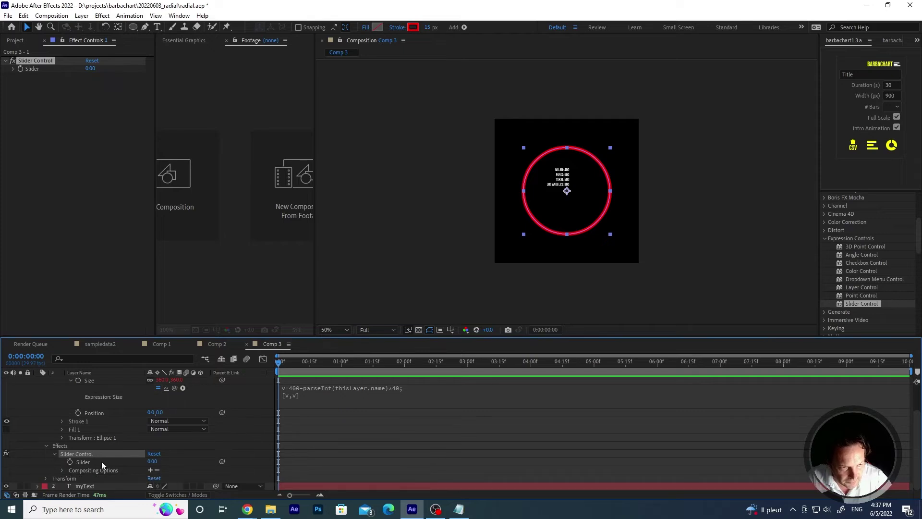
left_click(71, 462, "alt")
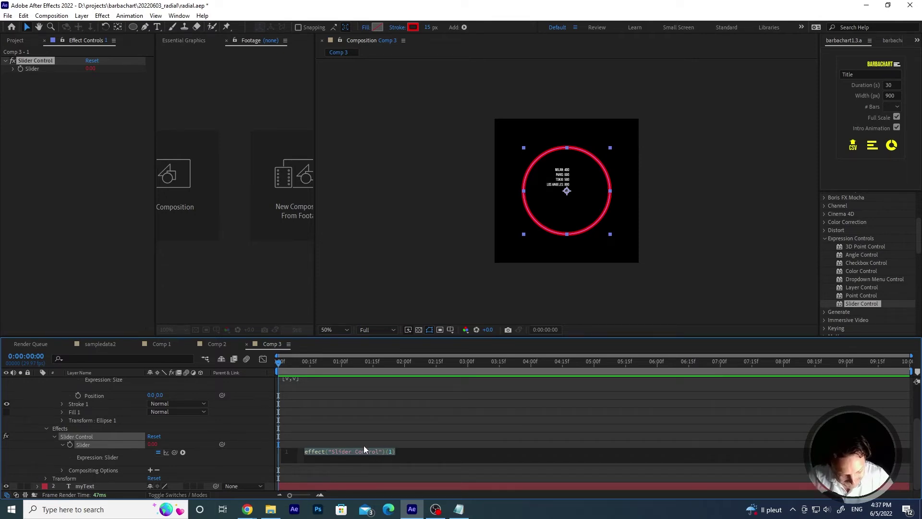
left_click(412, 453)
left_click_drag(413, 453, 289, 453)
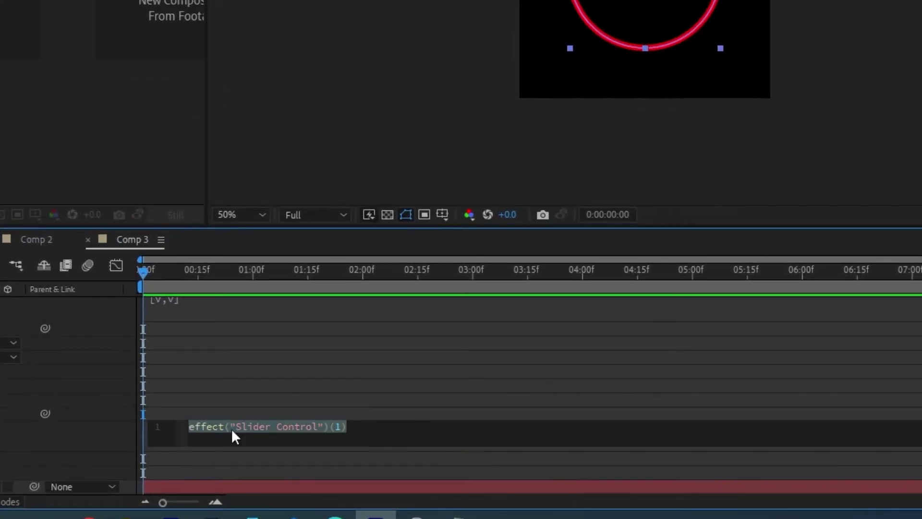
type("lines")
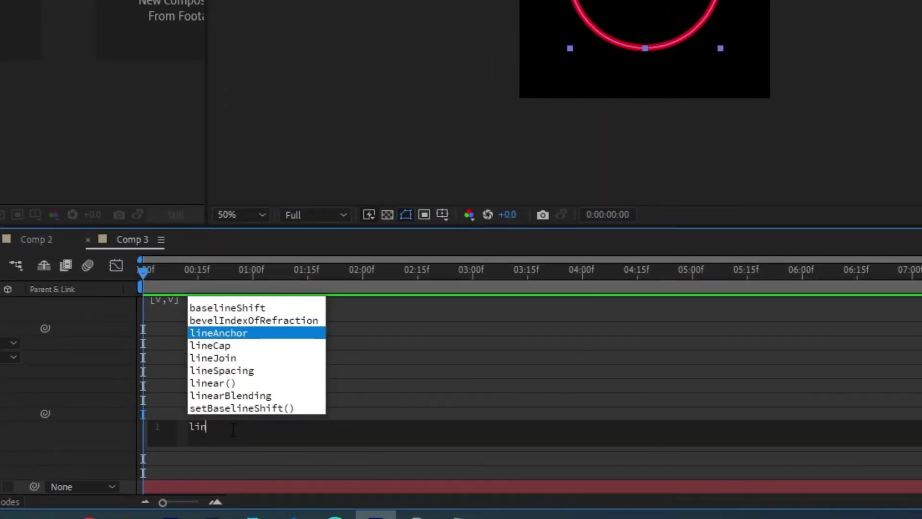
type(" =")
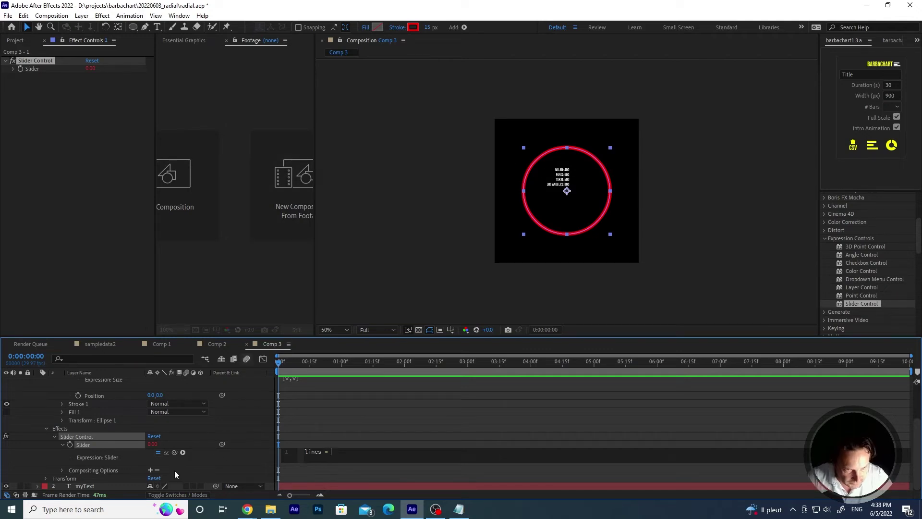
- Link the lines variable in the Slider expression to the myText layer's Source Text property with the expression pick whip
left_click(38, 485)
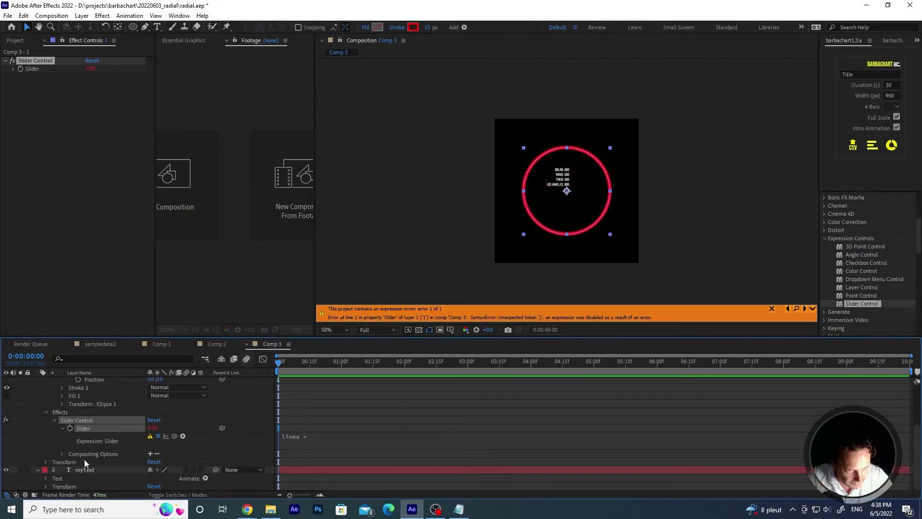
left_click(44, 479)
scroll(44, 477, "down", 3)
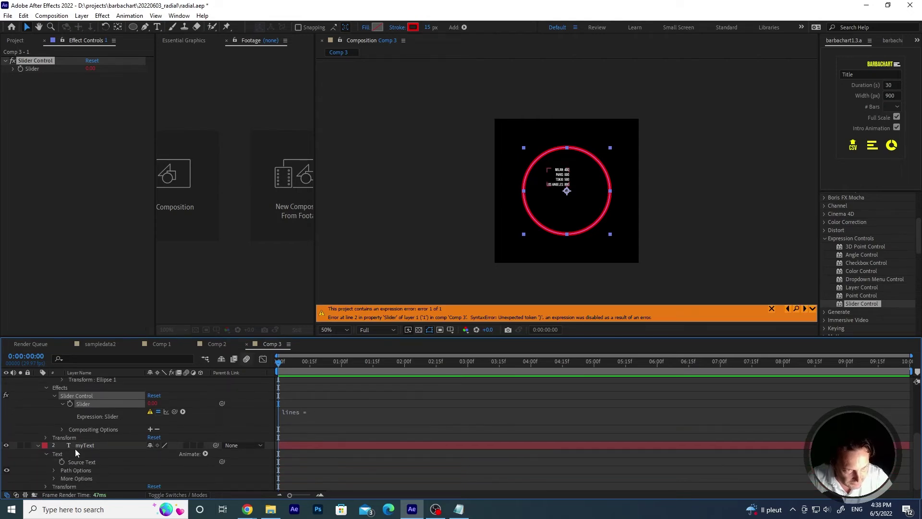
left_click(311, 414)
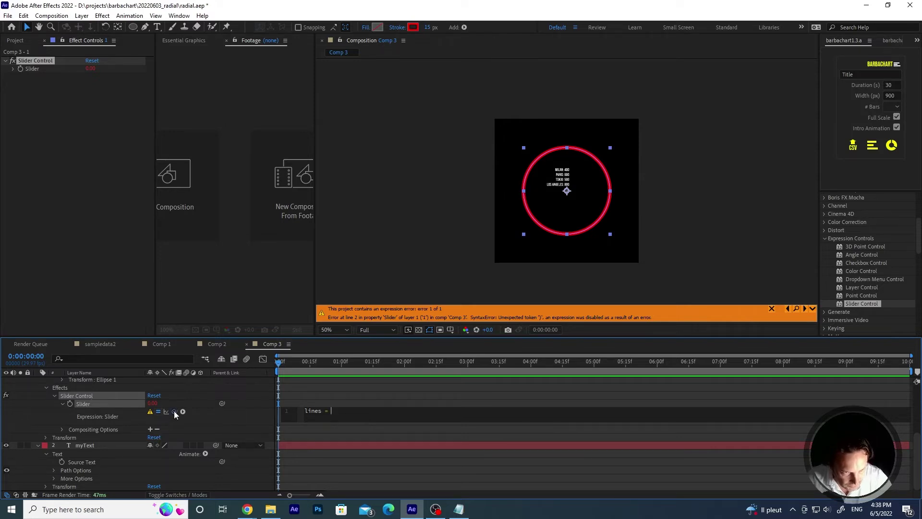
left_click_drag(174, 411, 80, 462)
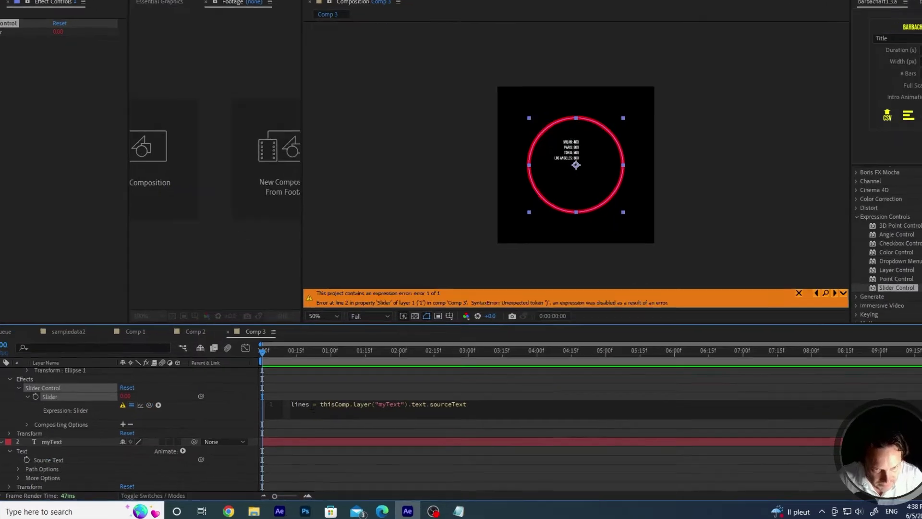
left_click_drag(320, 405, 518, 402)
left_click(483, 405)
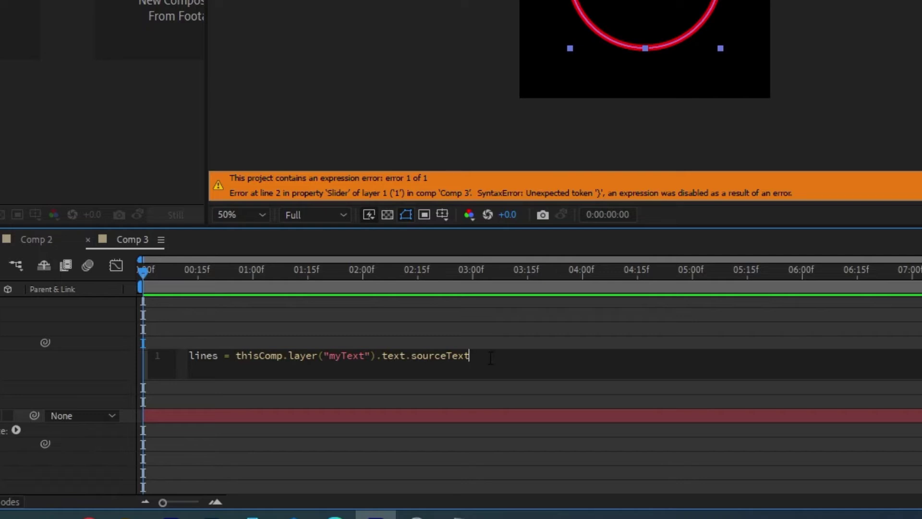
left_click_drag(493, 360, 236, 357)
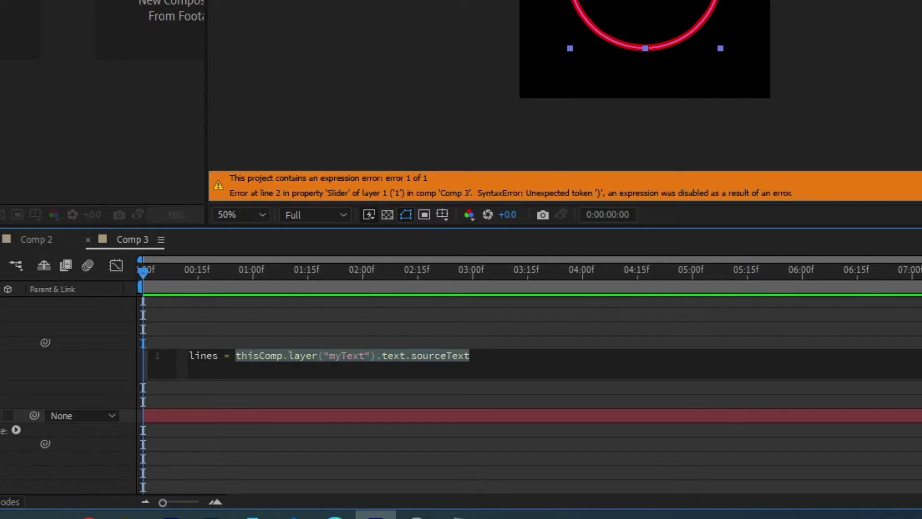
left_click(491, 356)
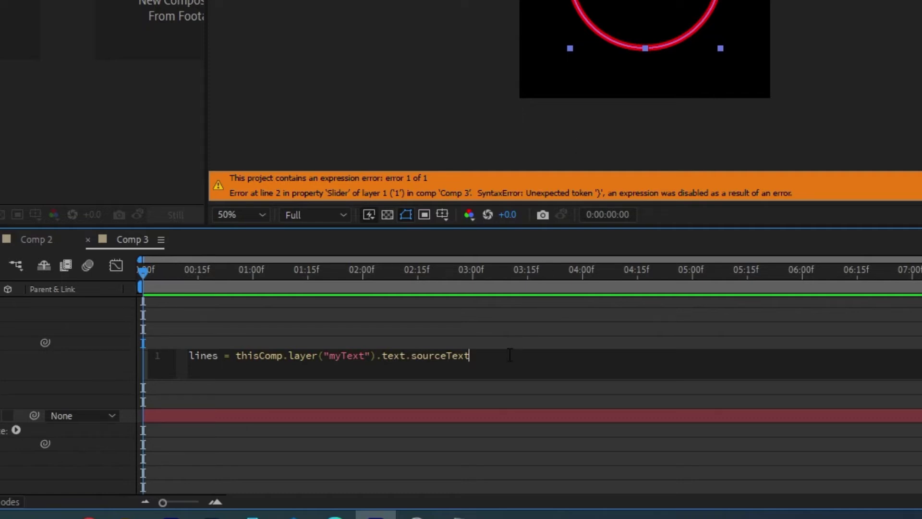
- Append .split("\r"); to sourceText so that lines holds the separate text rows
type("split")
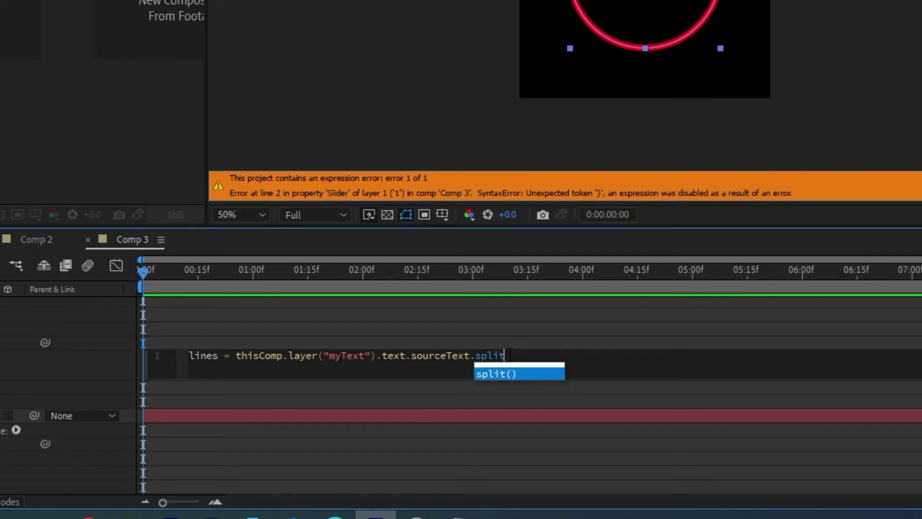
key("Return")
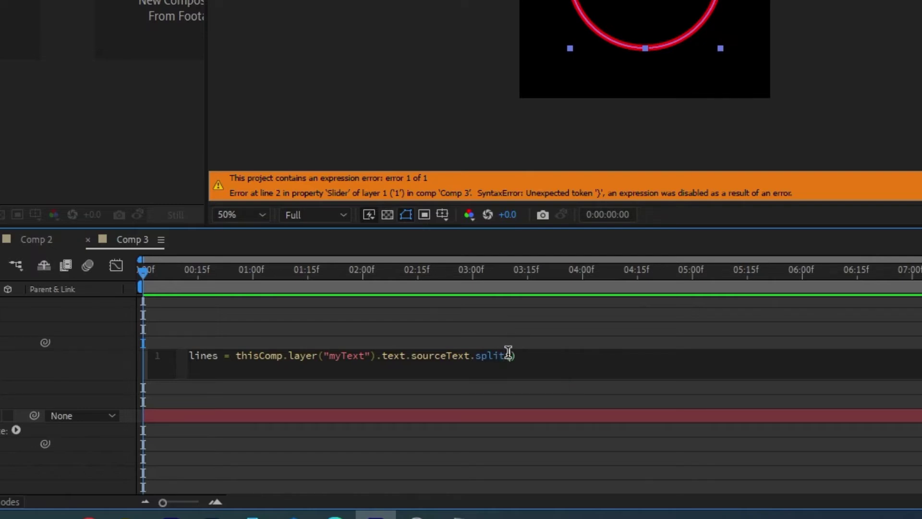
type(":")
key("BackSpace")
type("\"\\r")
left_click(554, 358)
type(";")
key("Return")
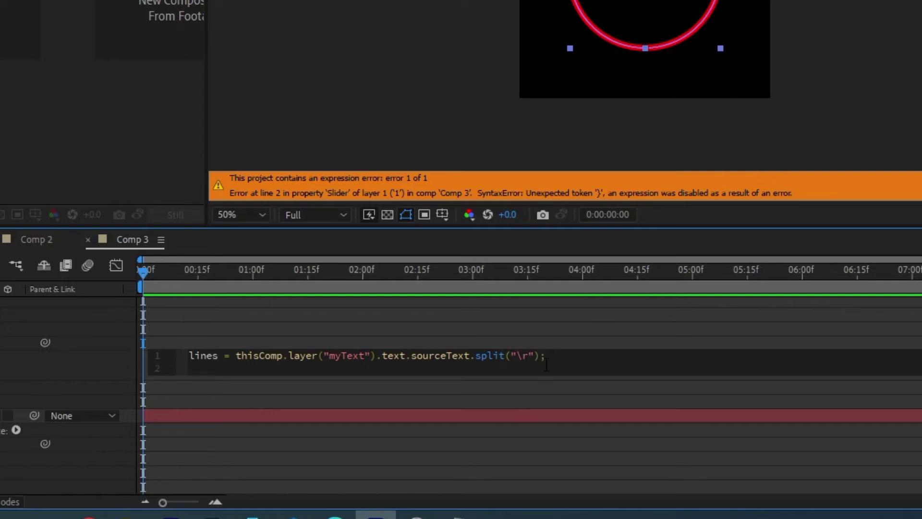
- Declare the maximum on the second line of the Slider expression with maxValue = 0;
type("max")
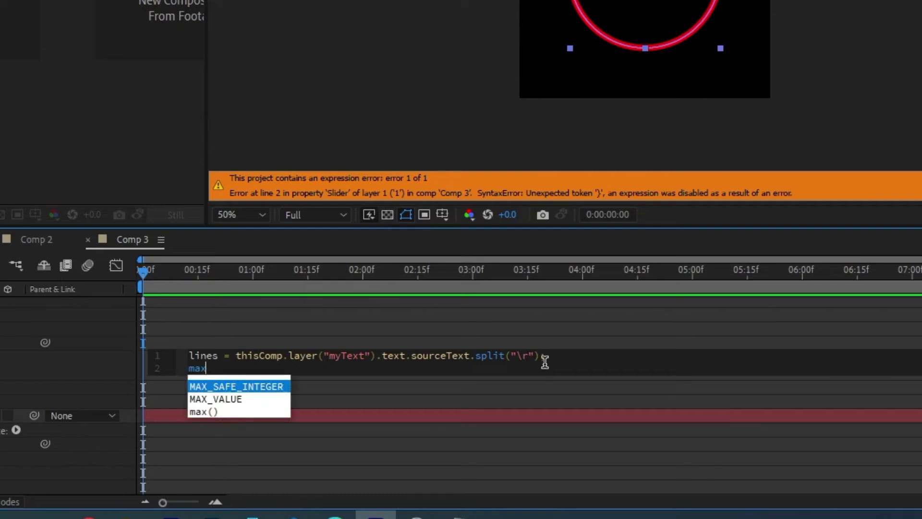
type("Value = ")
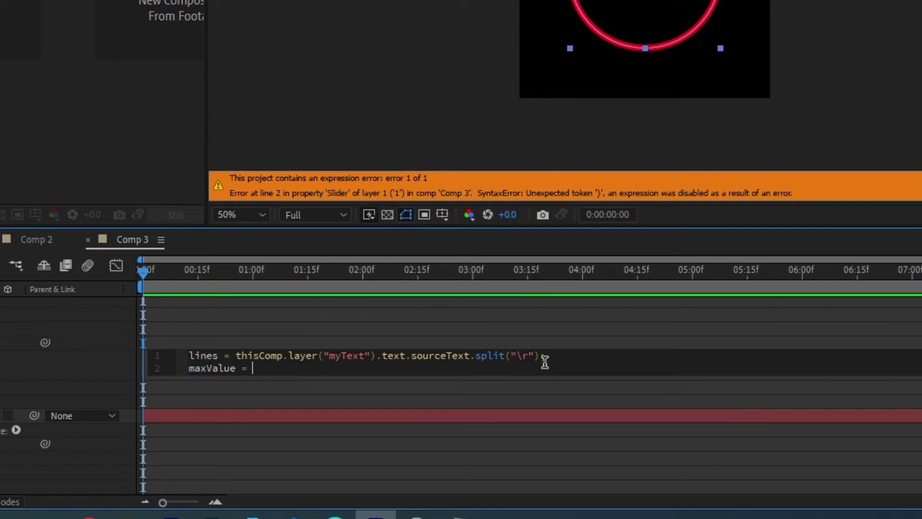
type("0;")
key("Return")
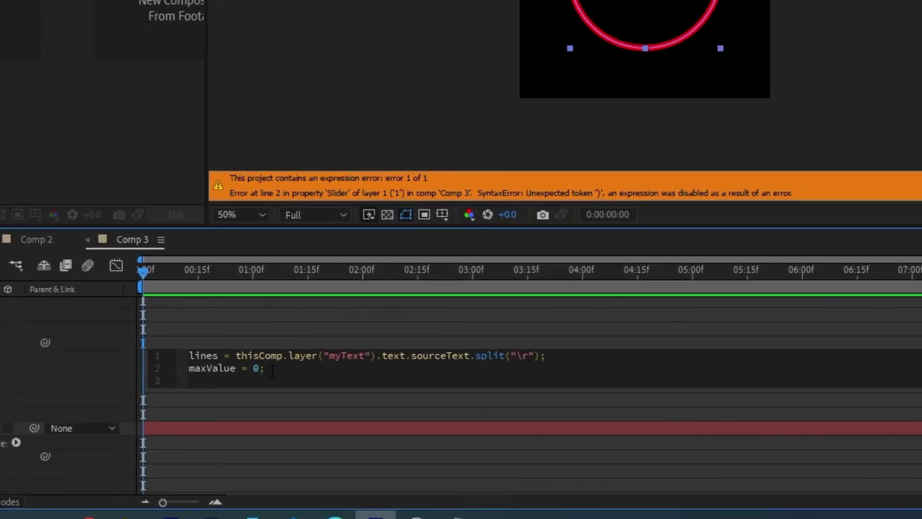
key("Return")
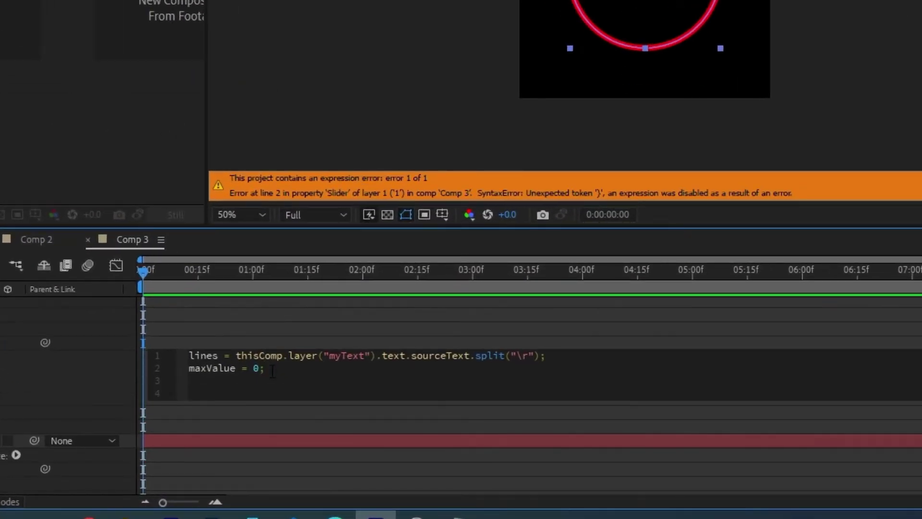
- Add an empty loop block, for (let element of lines) { }, below the maxValue line
type("for ()let element of lines")
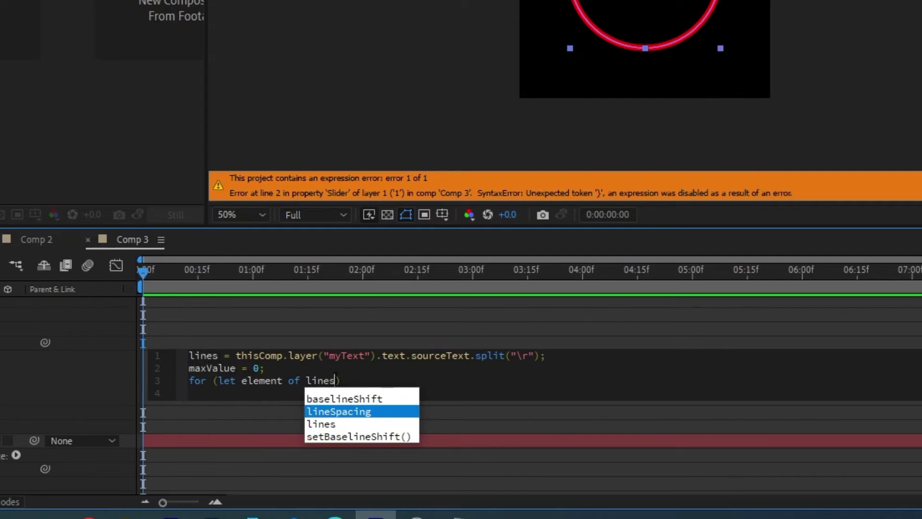
left_click(357, 381)
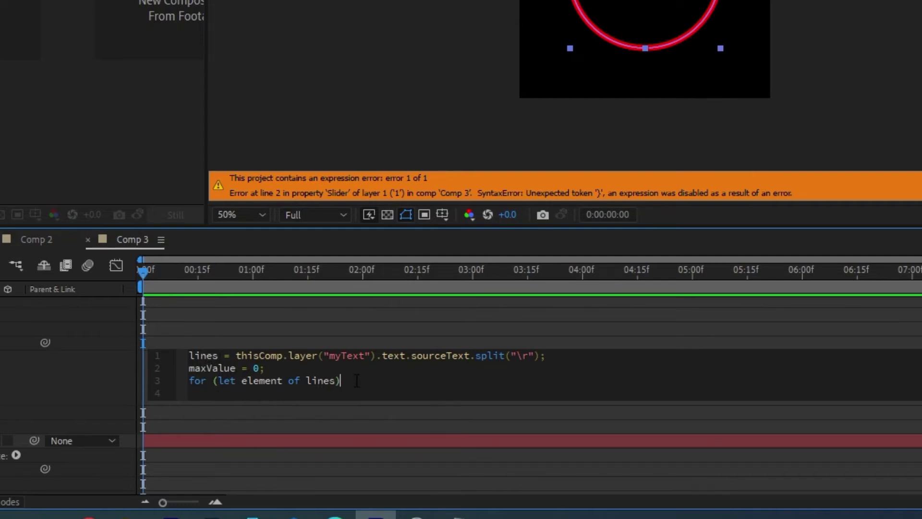
type("{")
key("Return")
type("}")
key("Tab")
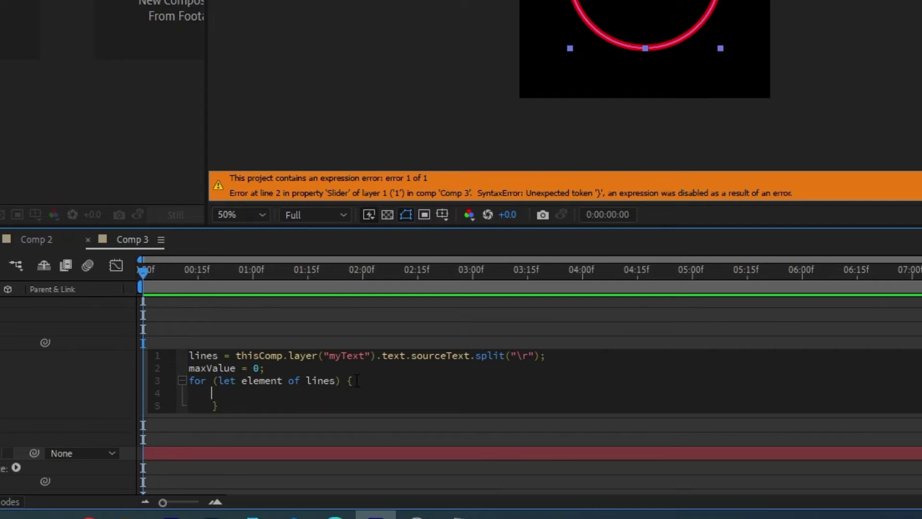
- Inside the loop, assign temp=parseInt(element.split(":")) to parse each row divided at the colon
type("temp")
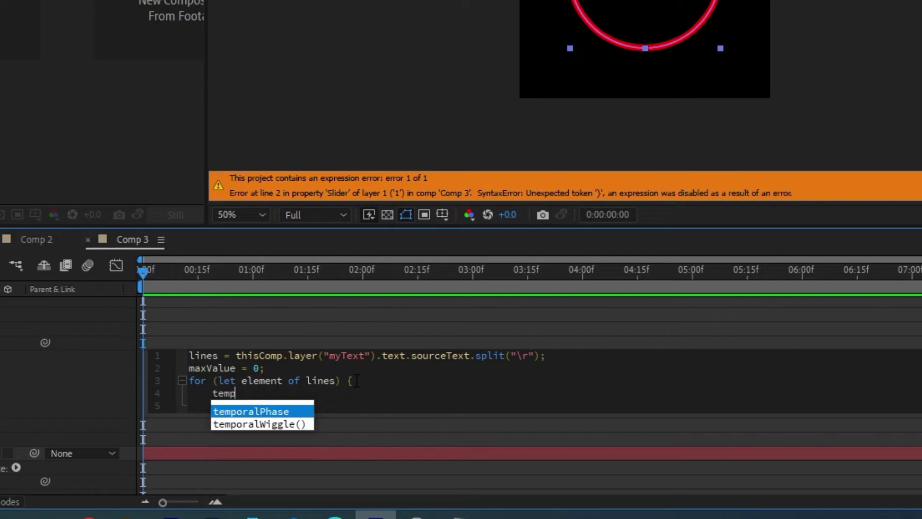
type("=parseInt(")
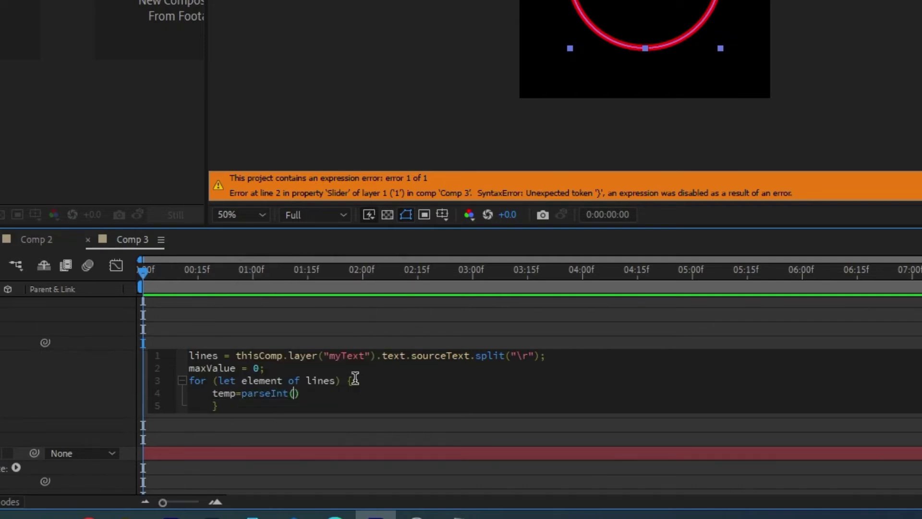
key("Return")
type("element.s")
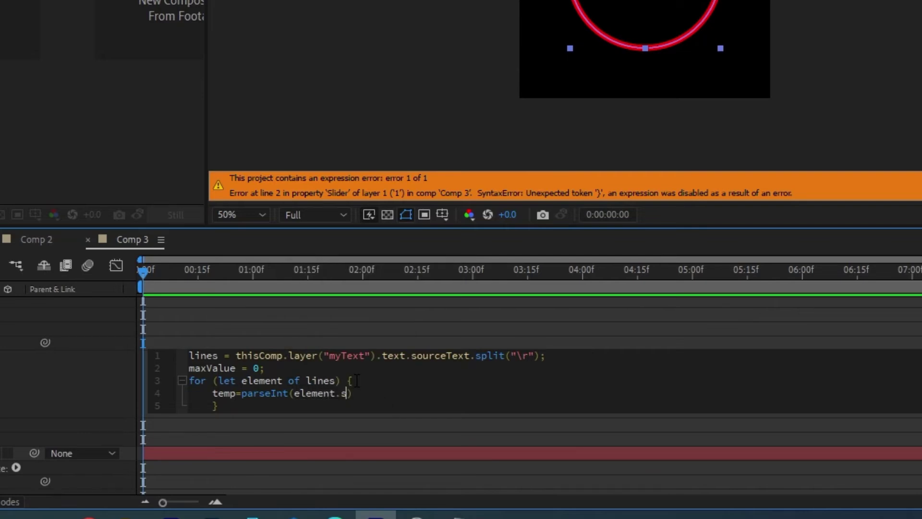
type("plit")
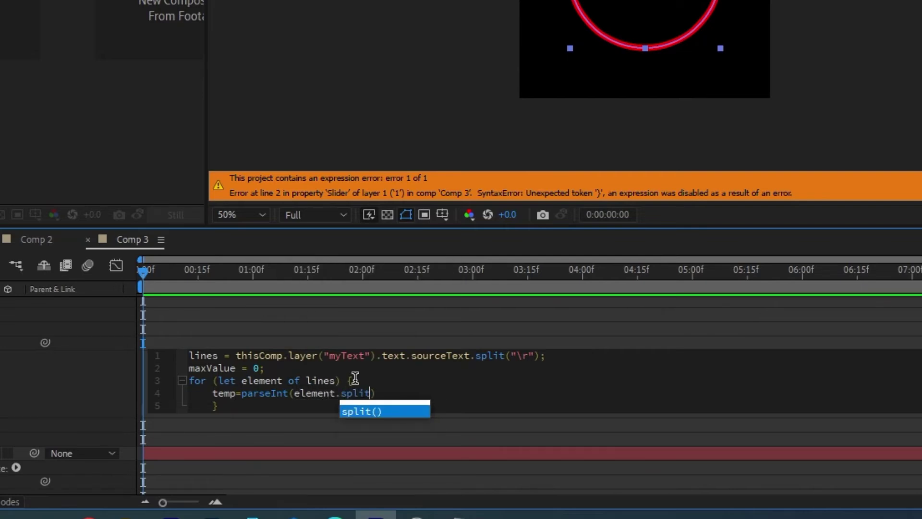
key("Return")
type("\"")
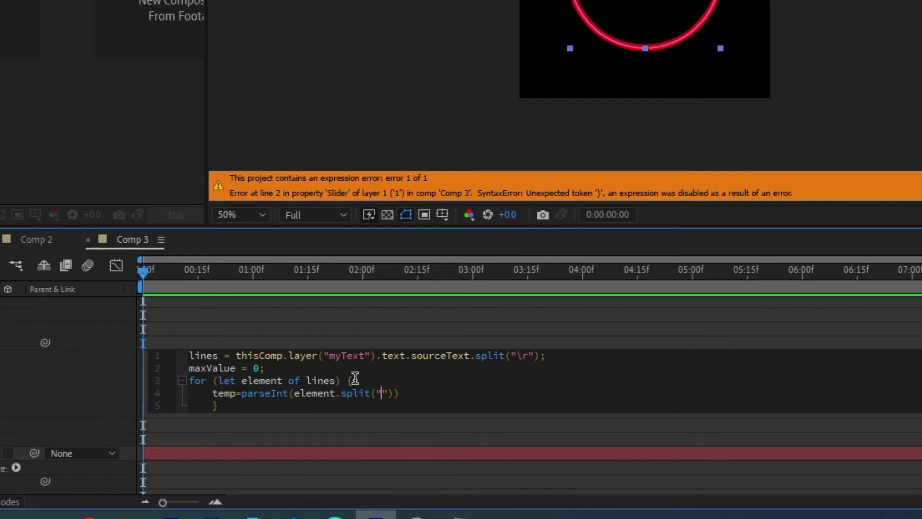
type(":")
scroll(645, 85, "up", 1)
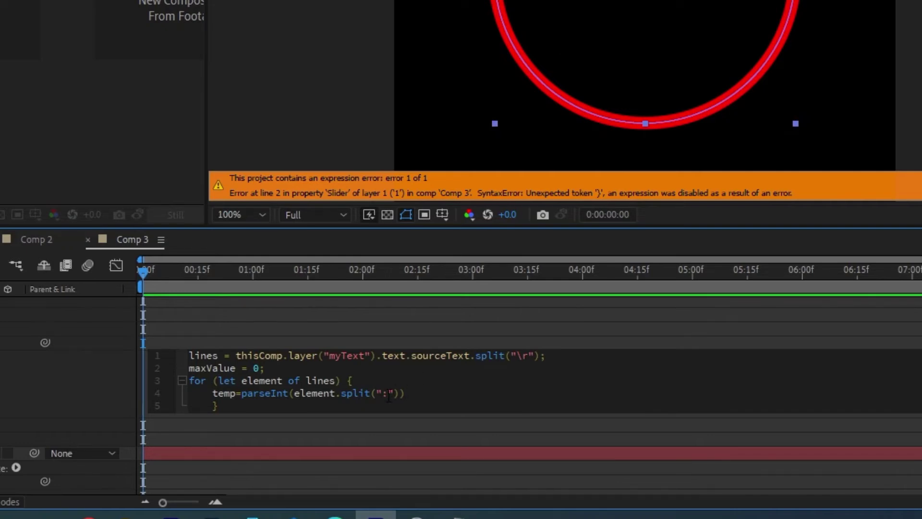
- Index the split result with [1] inside parseInt, end the temp statement with a semicolon and start a new line
key("Right")
key("Right")
type("[")
type("1")
left_click(447, 393)
type(";")
key("Return")
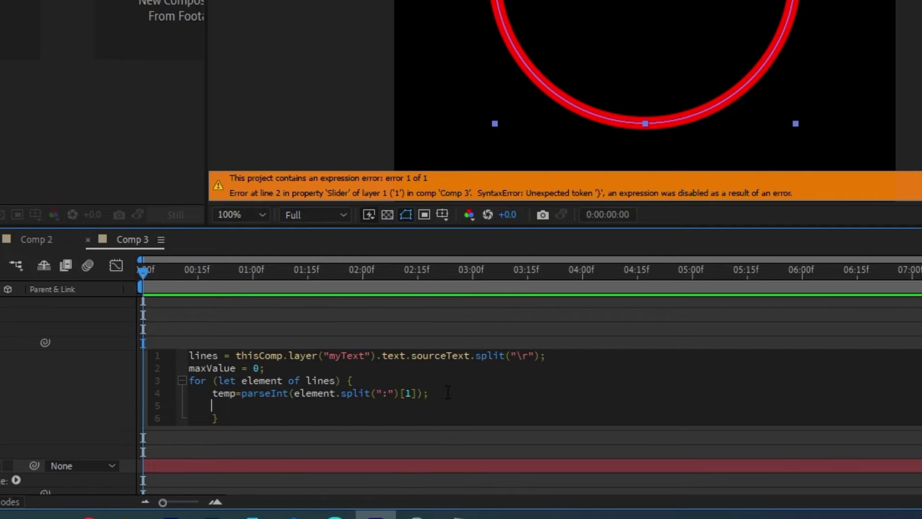
- On line 5 of the loop, write the condition if (temp>maxValue)
type("if (temp")
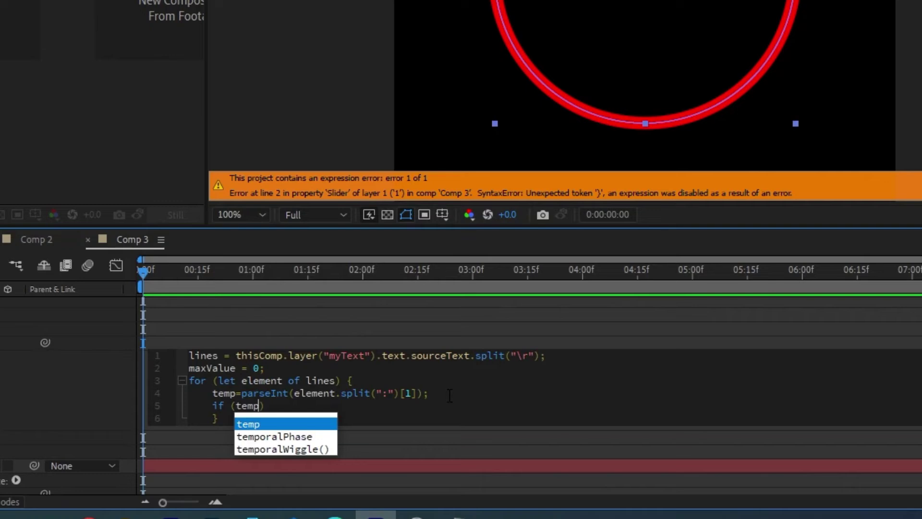
type(">")
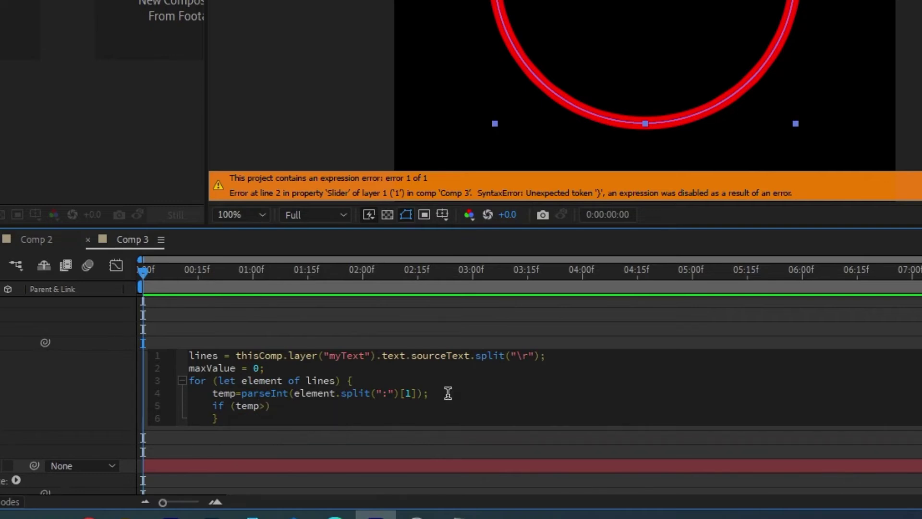
type("ma")
type("Value")
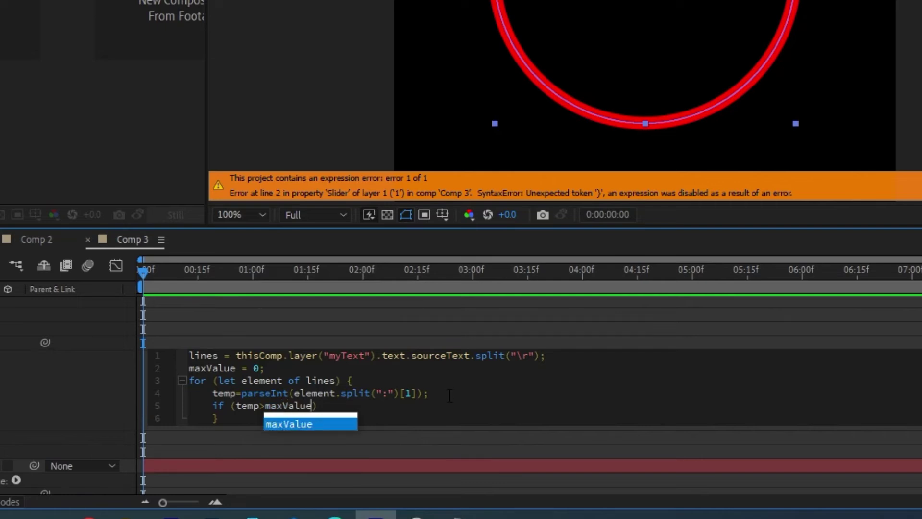
type(")")
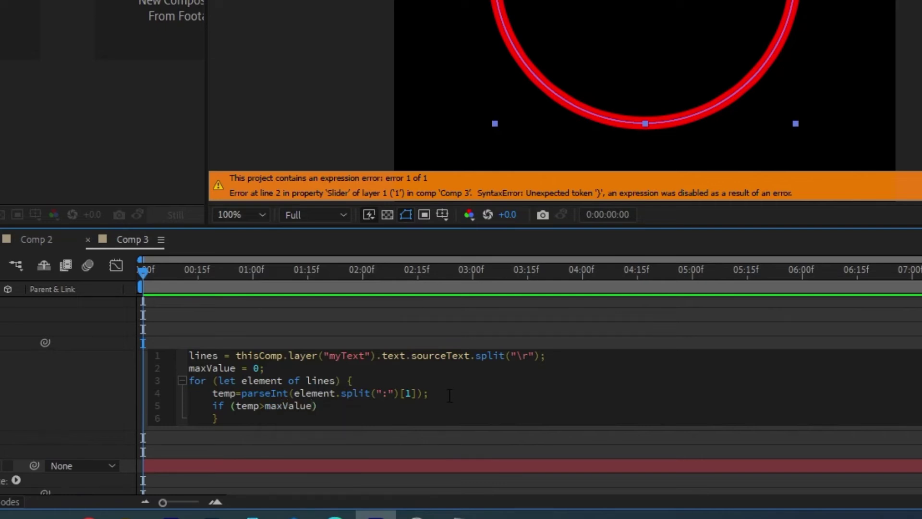
- Complete the condition with maxValue = temp; and start a new line below the loop's closing brace
type(" maxValu")
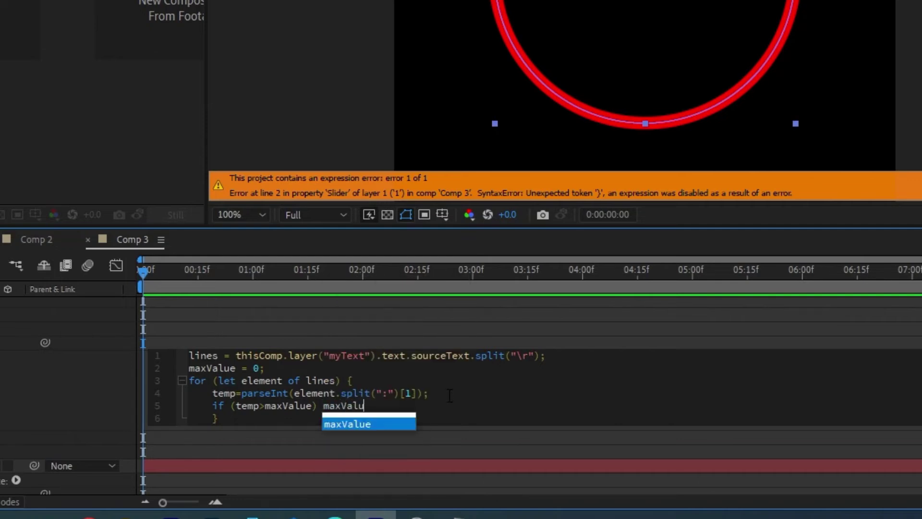
type("e = temp[")
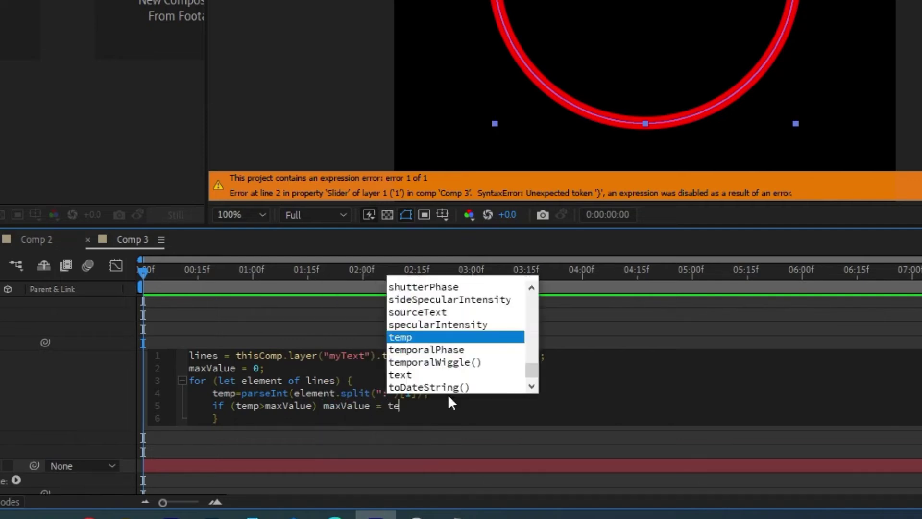
key("BackSpace")
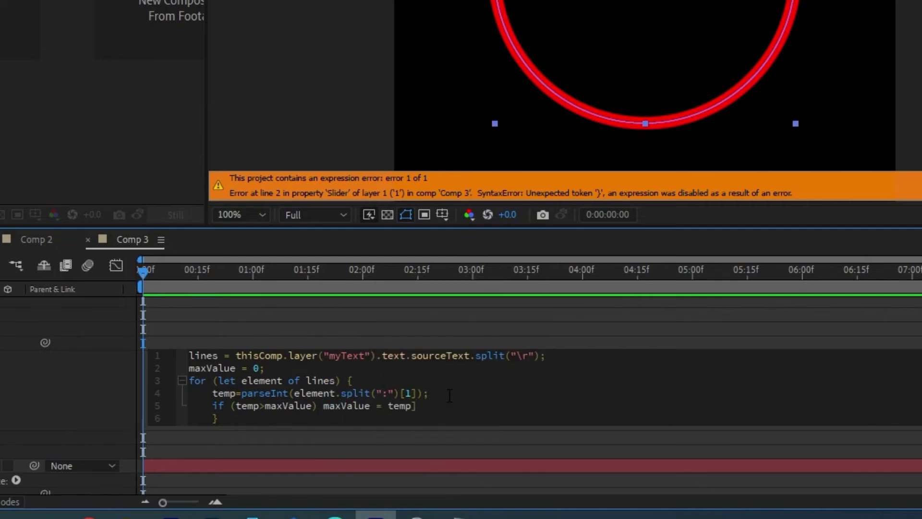
key("Delete")
type(";")
left_click(240, 419)
key("Return")
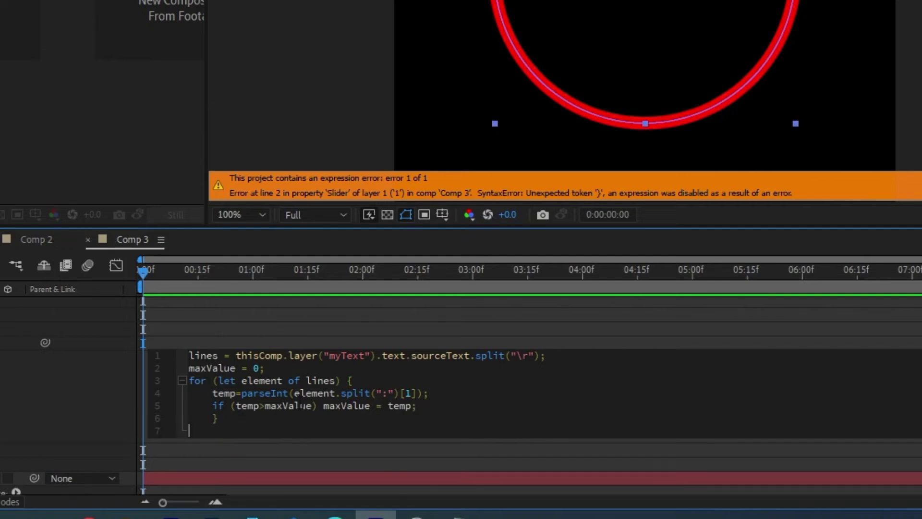
- Start line 7 of the Slider expression with two nested calls, parseInt(parseInt())
left_click(346, 406)
left_click(224, 434)
type("parseInt")
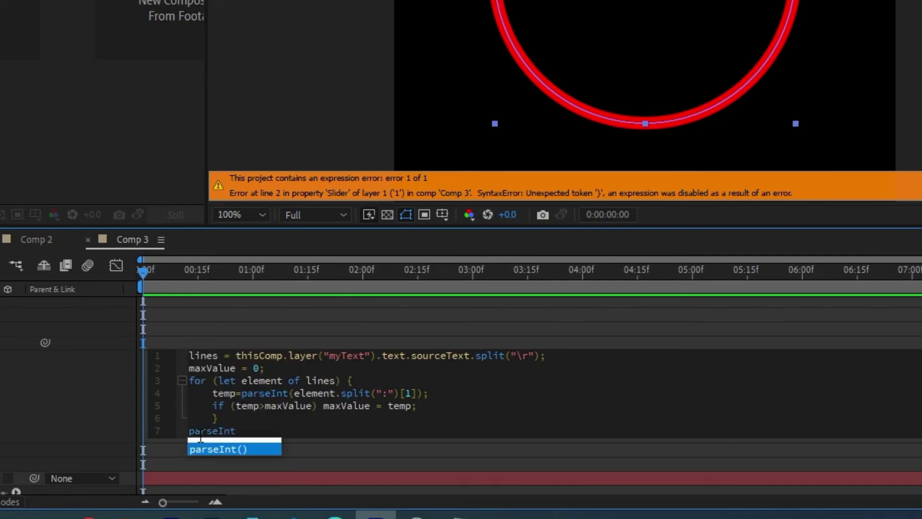
key("Return")
type("parse")
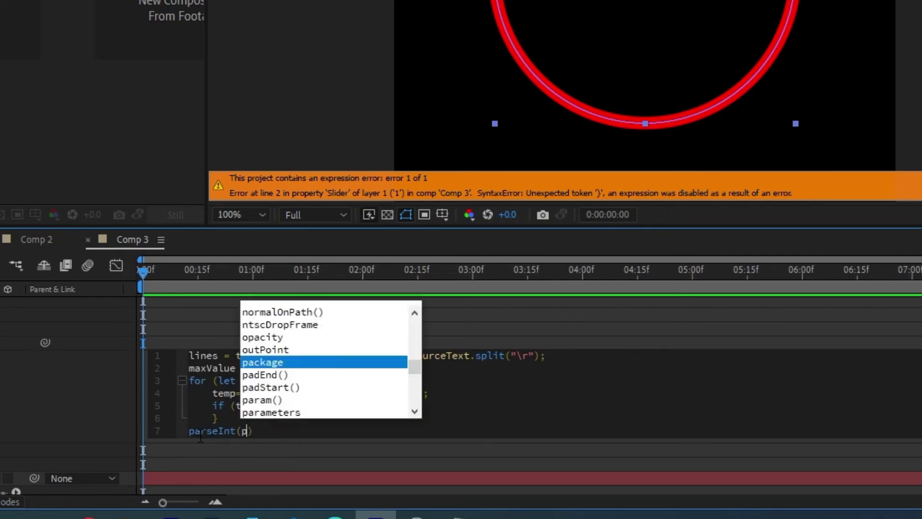
type("Int")
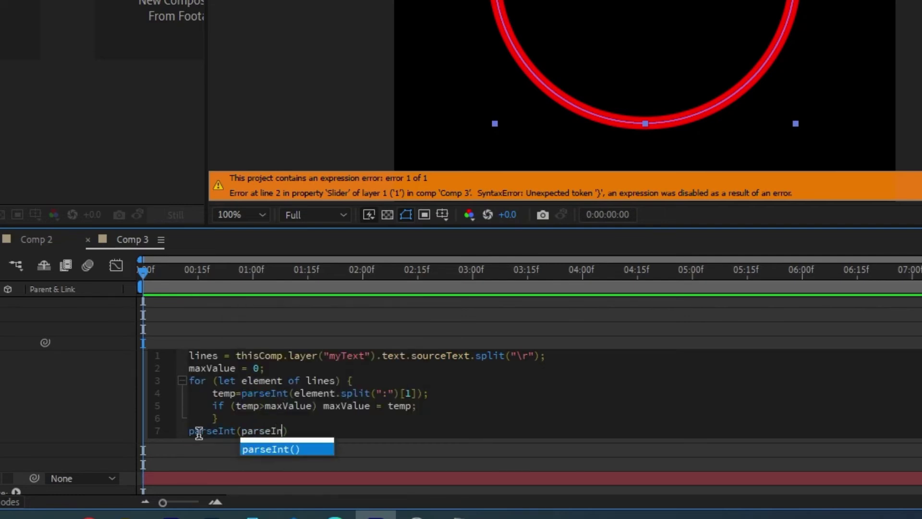
key("Return")
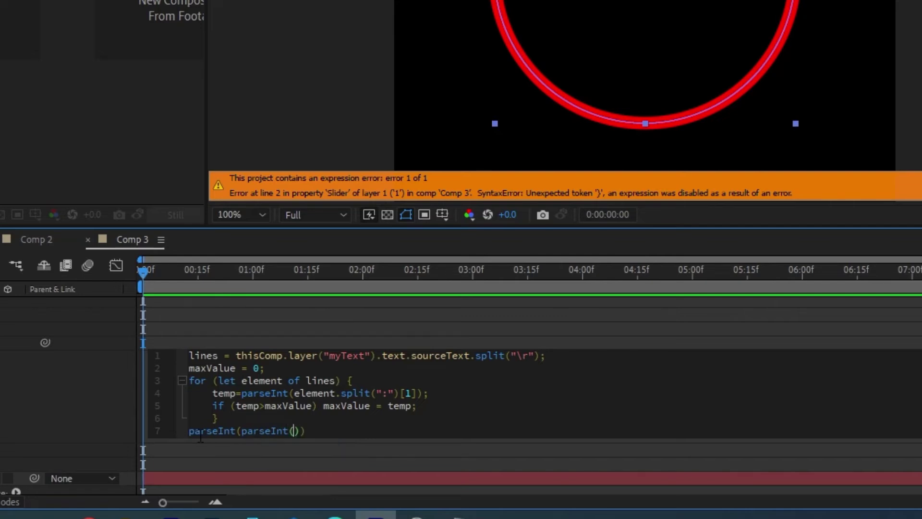
- Inside the inner parseInt, reference the layer's own row with lines[parseInt(thisLayer.name)-1]
type("lines")
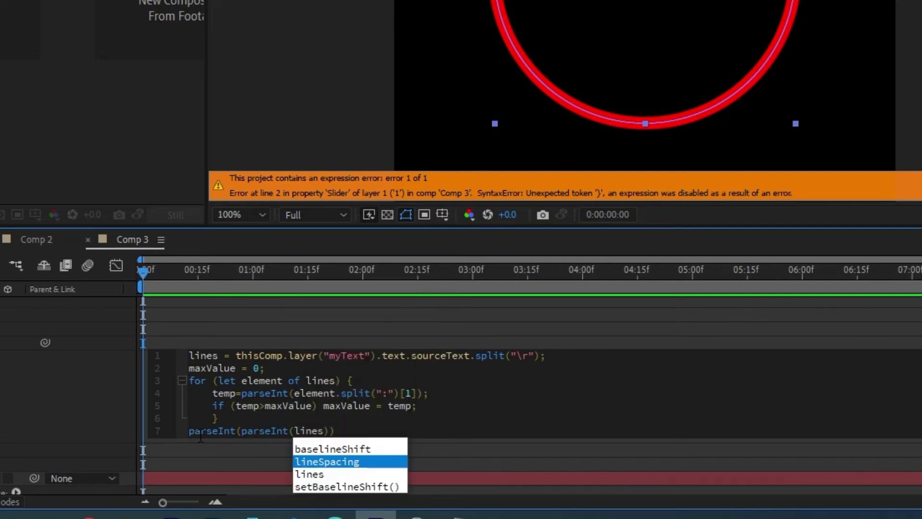
type("[parseInt")
key("Return")
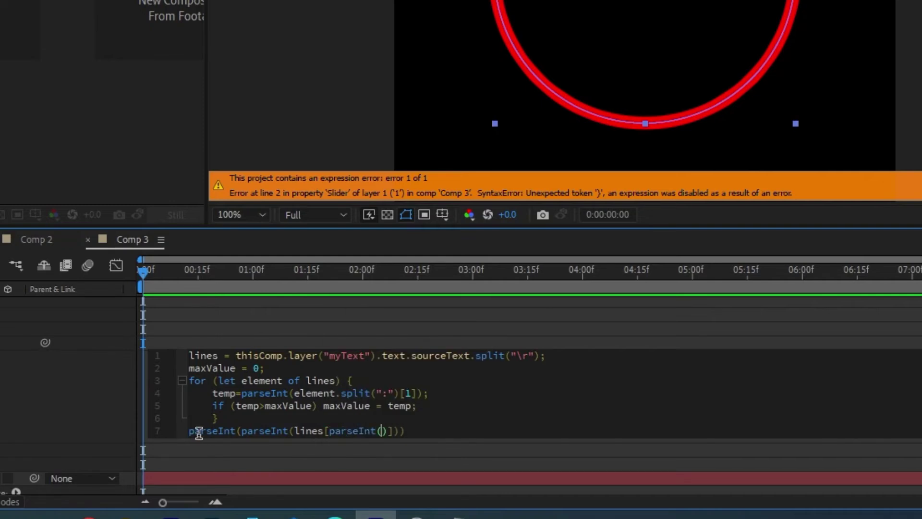
type("thisL")
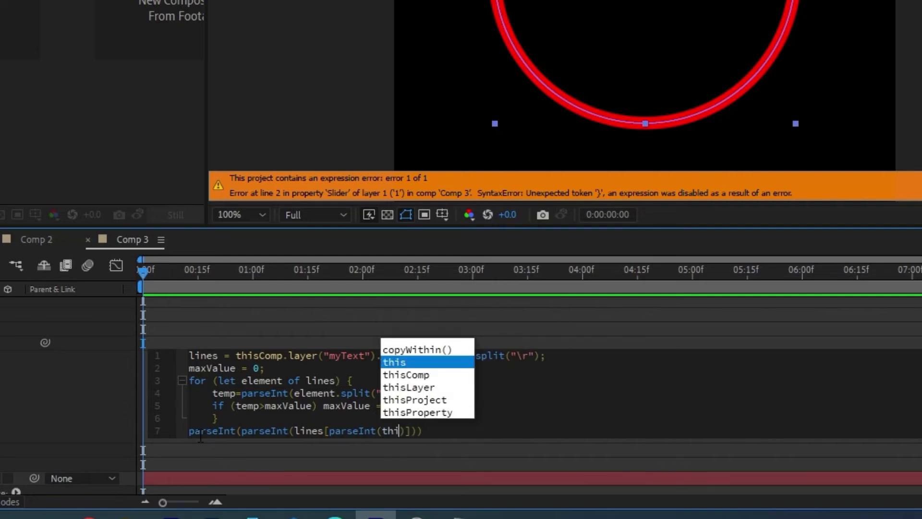
type("ayer.")
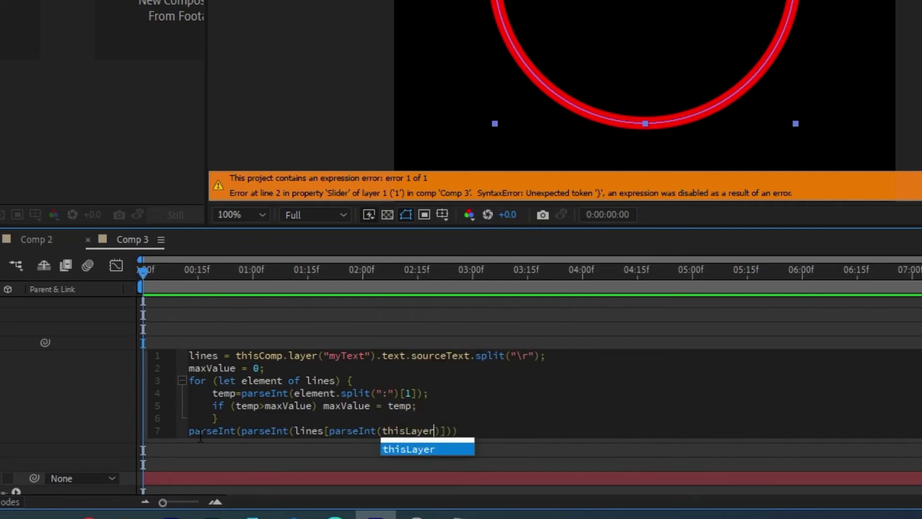
type("name")
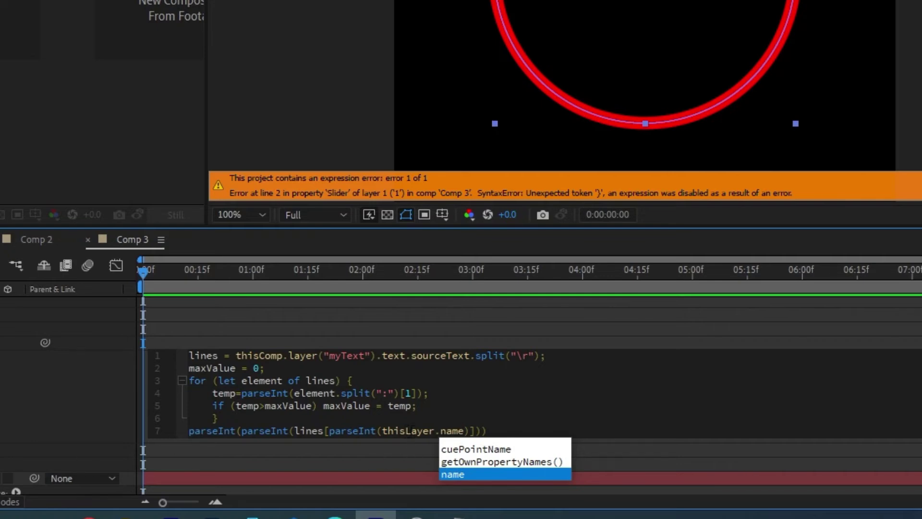
left_click(463, 429)
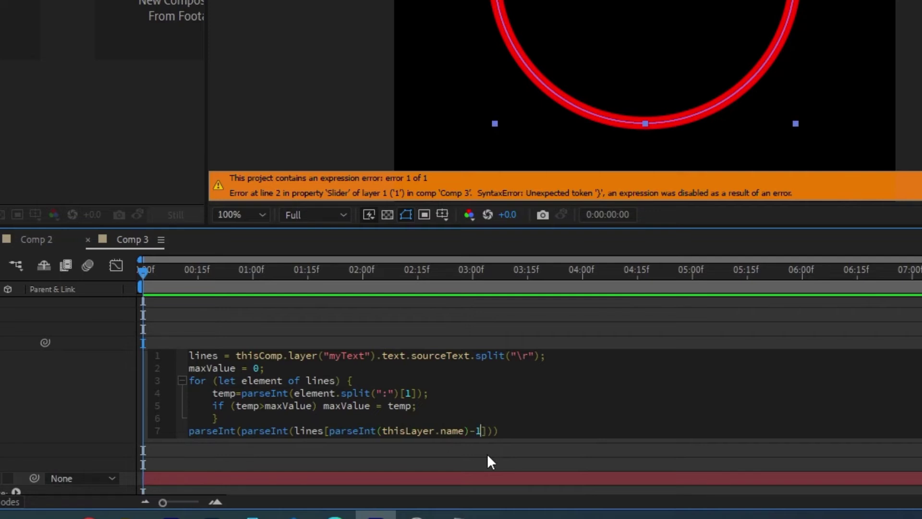
- Append .split(":")[1] to the row reference and close the inner parseInt
key("Right")
type(".split")
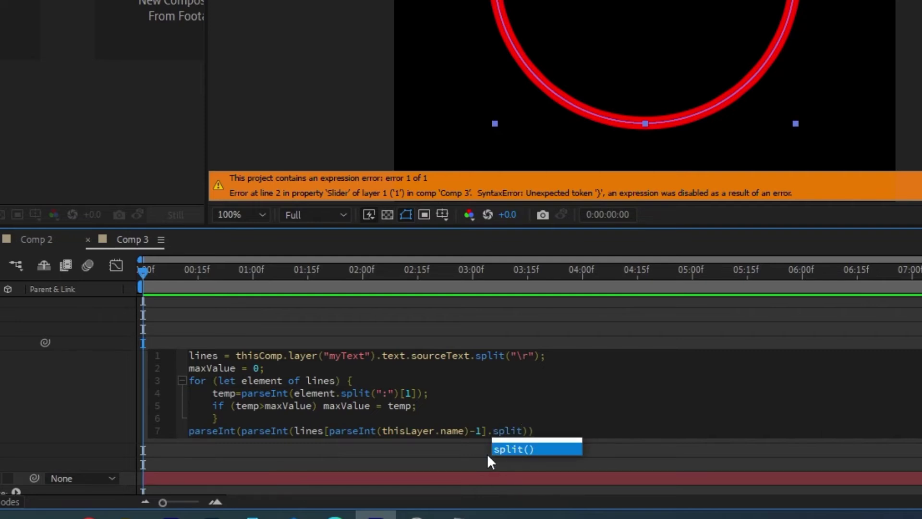
key("Return")
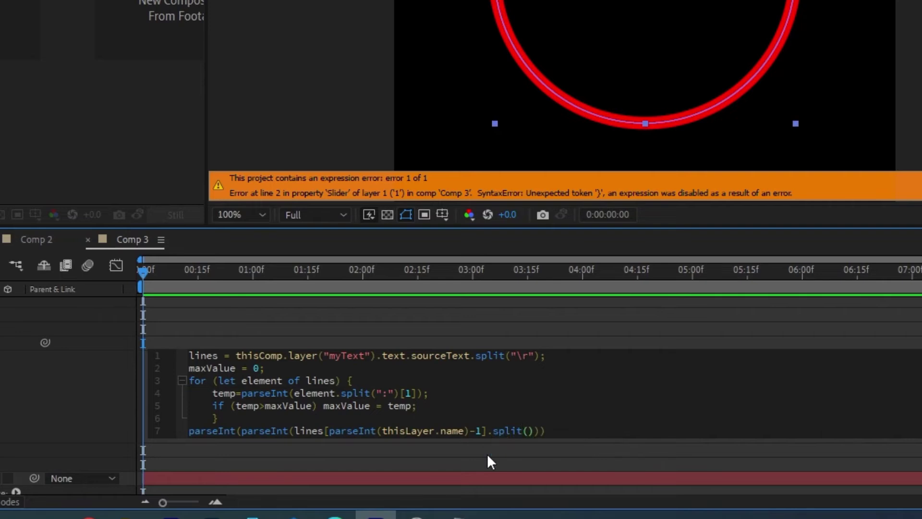
type("\":")
key("Right")
key("Right")
type("[1")
key("Right")
- Scale the parsed value with *75/maxValue, end the statement with a semicolon and commit the Slider expression
type("*75")
type("maxValue")
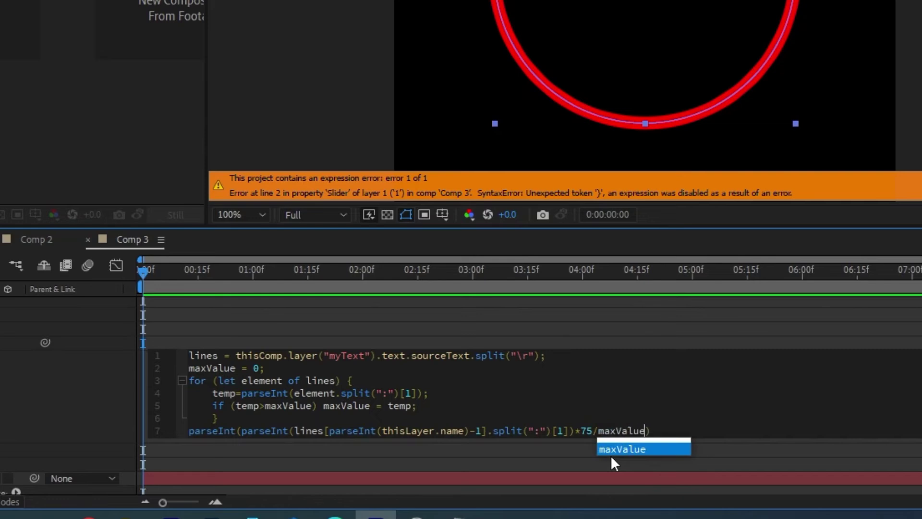
key("End")
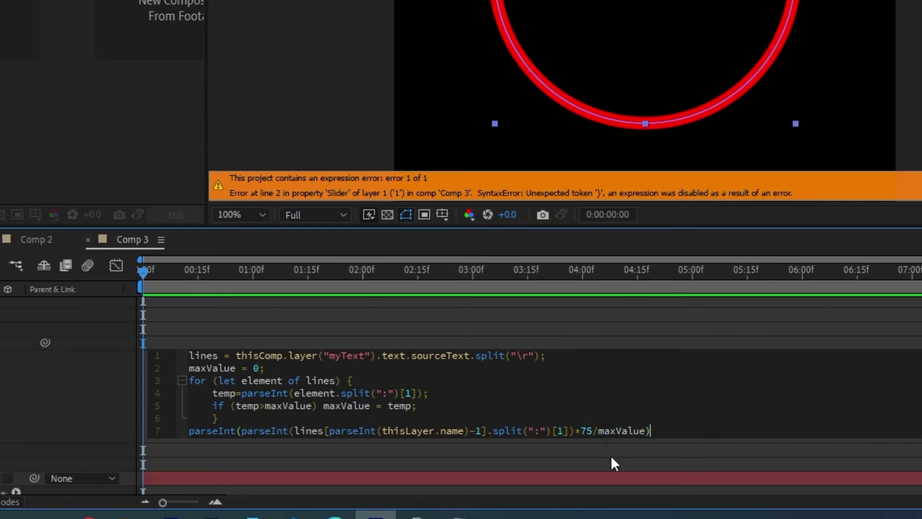
type(";")
key("Return")
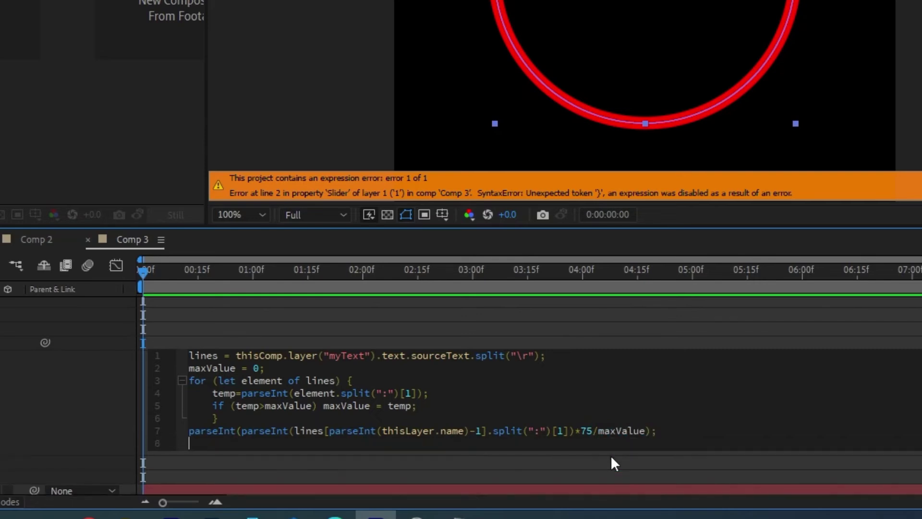
left_click(84, 402)
left_click(398, 373)
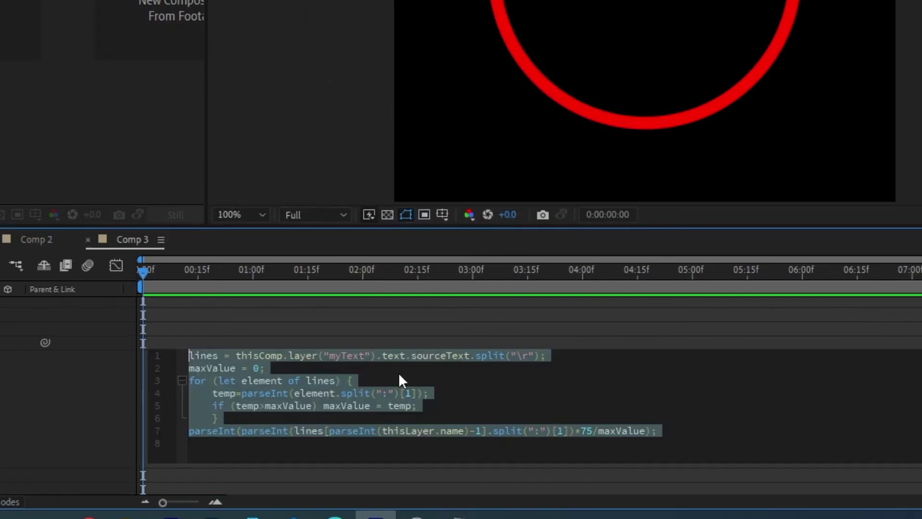
left_click(316, 394)
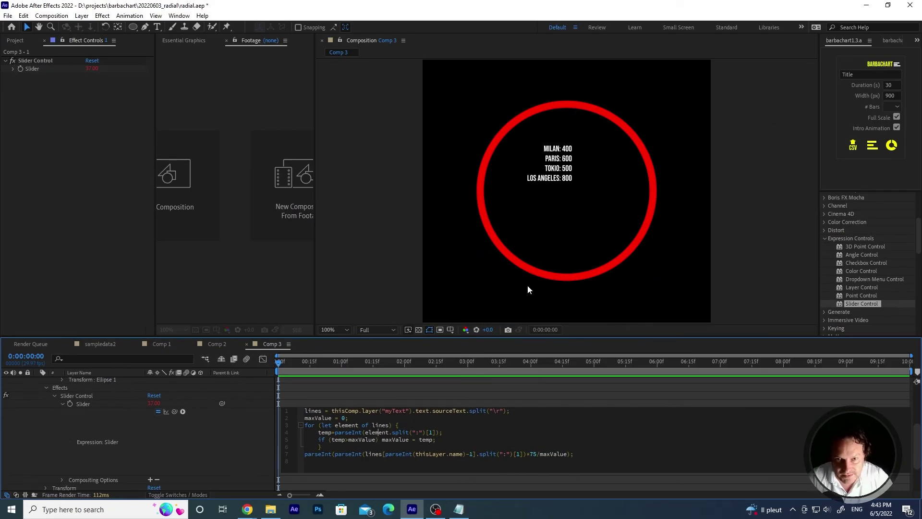
left_click(220, 454)
- Add Trim Paths to the Ellipse 1 group of shape layer 1
scroll(220, 453, "up", 4)
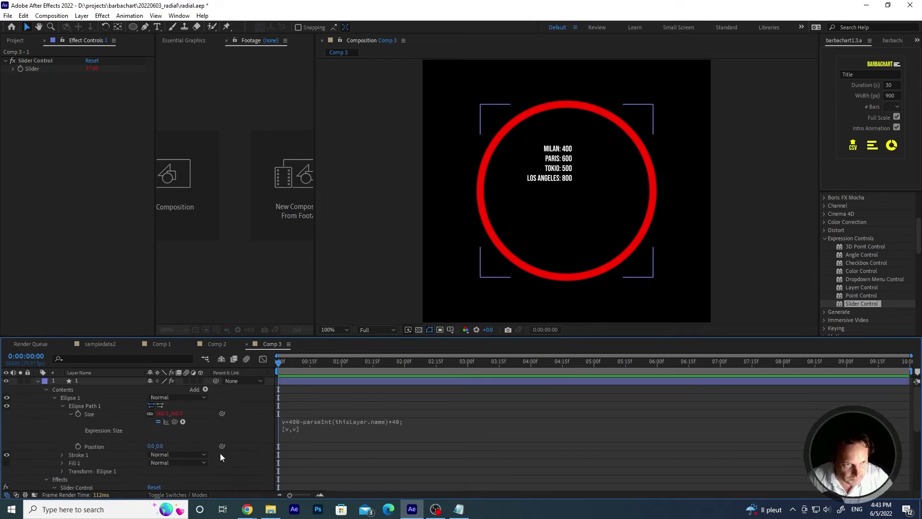
left_click(100, 380)
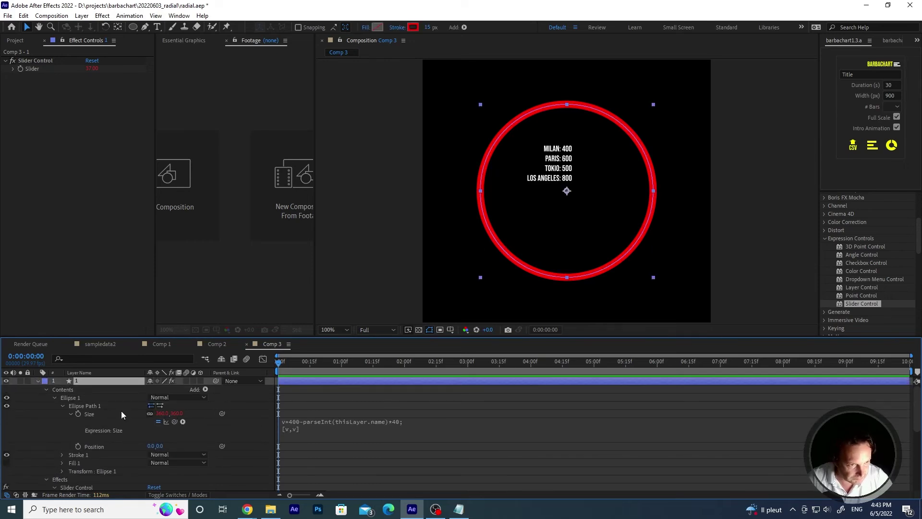
left_click(67, 397)
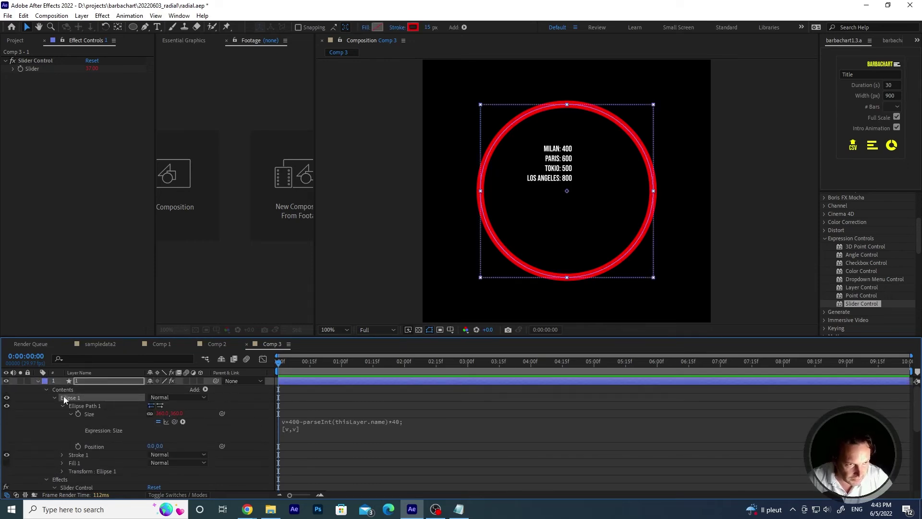
left_click(206, 389)
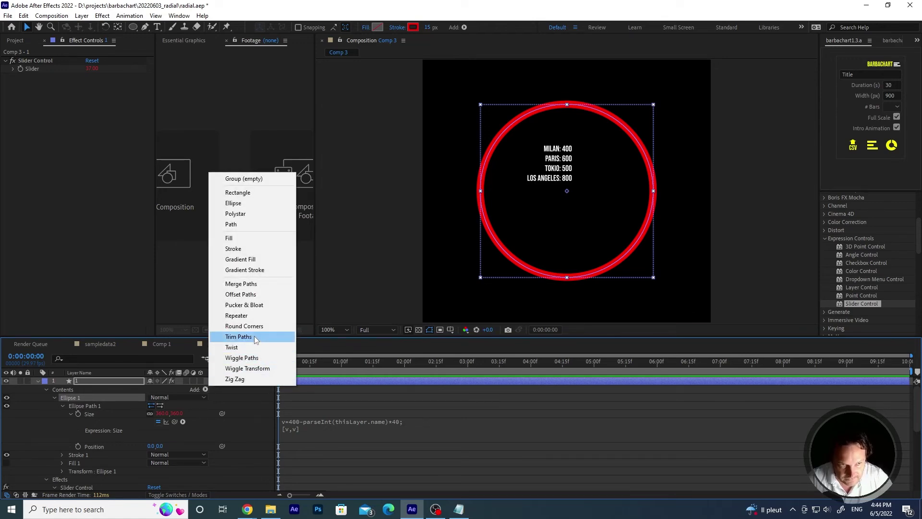
left_click(254, 336)
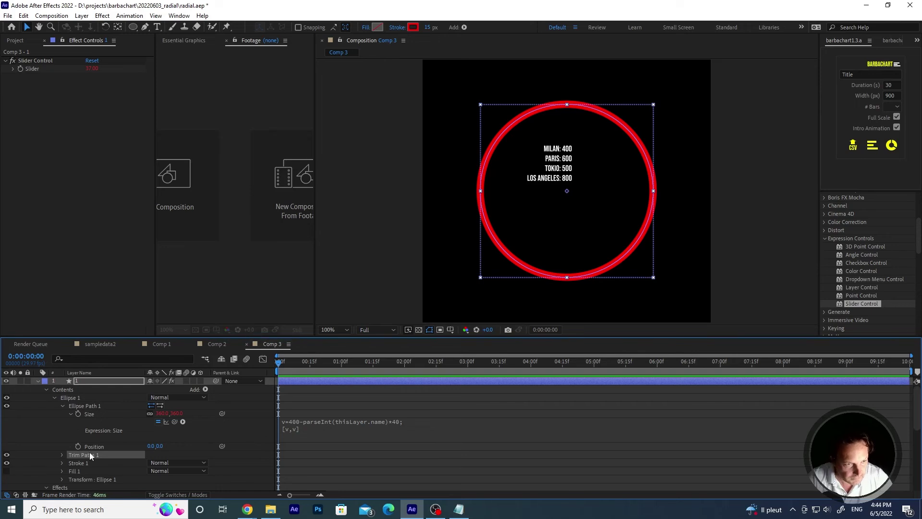
- Expand Trim Paths 1 and try its End value down to 0% and back up to 100%
left_click(61, 454)
scroll(65, 449, "down", 1)
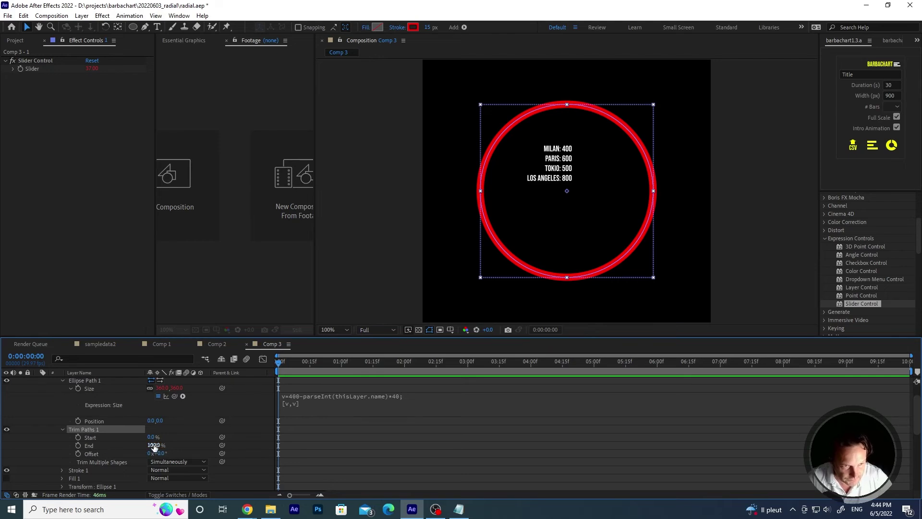
left_click_drag(152, 445, 106, 448)
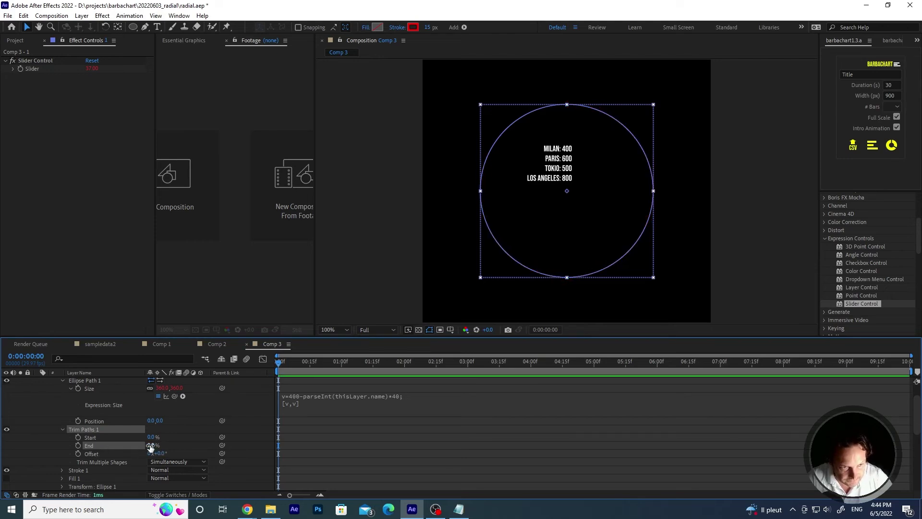
left_click_drag(150, 449, 219, 453)
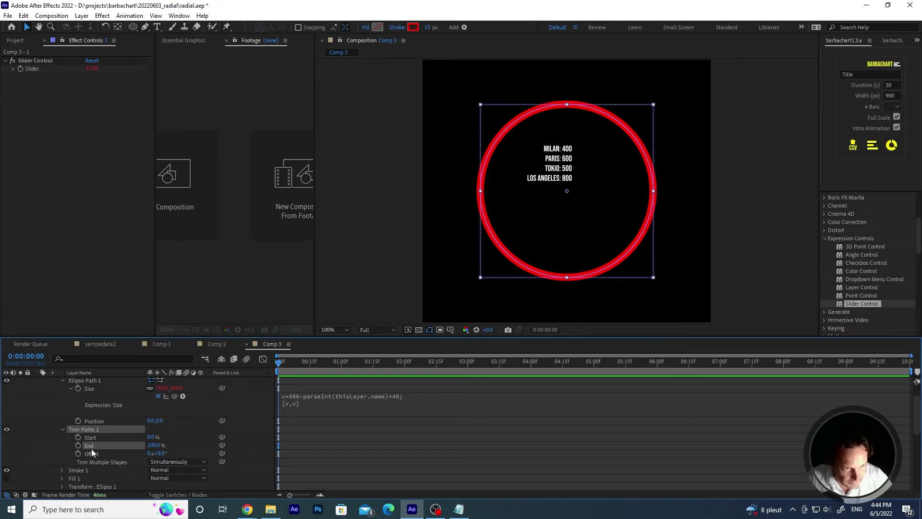
- Keyframe the End value of Trim Paths 1 at 0% at the start and 100% at 0:00:01:00
left_click_drag(154, 447, 99, 447)
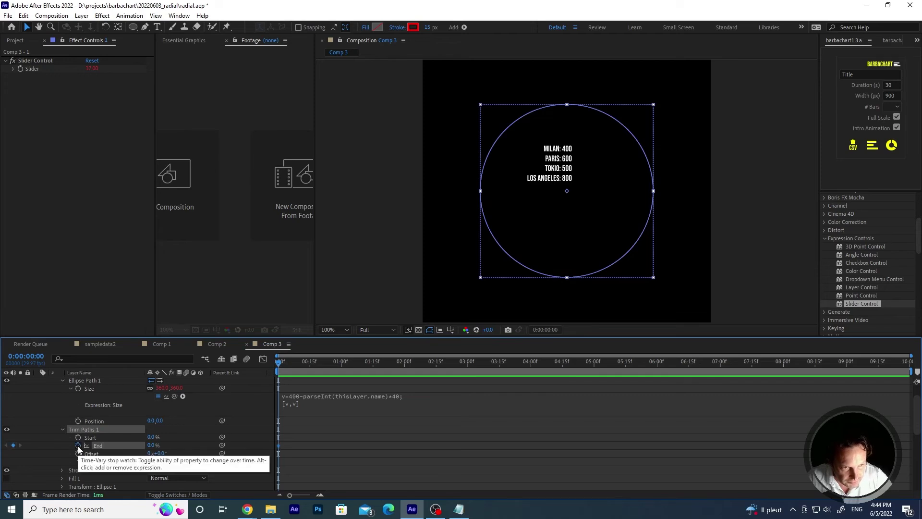
left_click_drag(283, 364, 344, 364)
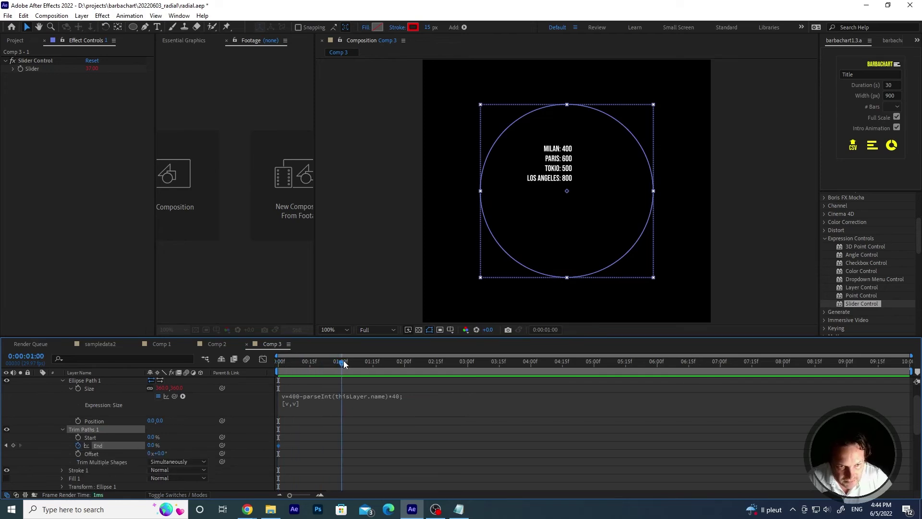
left_click_drag(150, 445, 243, 445)
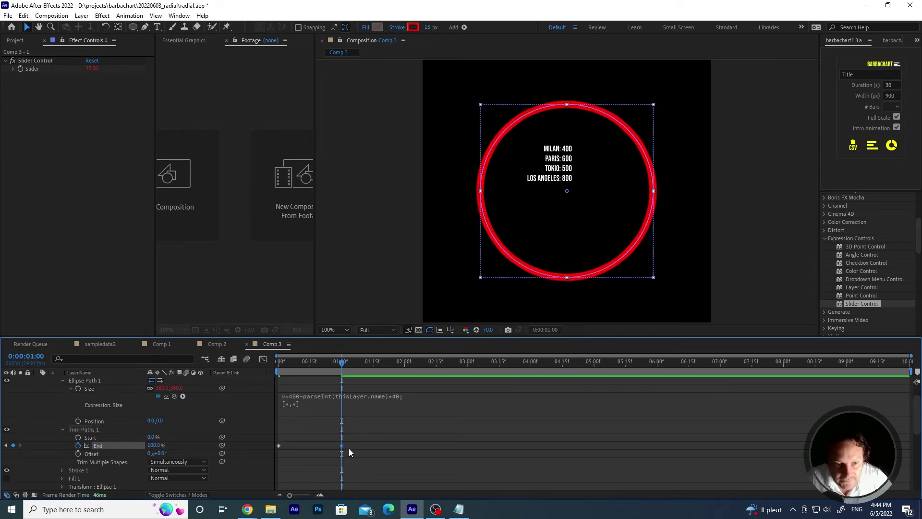
- Apply Easy Ease to both End keyframes of Trim Paths 1
mouse_move(337, 362)
left_mouse_down()
mouse_move(267, 362)
mouse_move(344, 366)
mouse_move(272, 364)
left_mouse_up()
left_click_drag(363, 455, 273, 441)
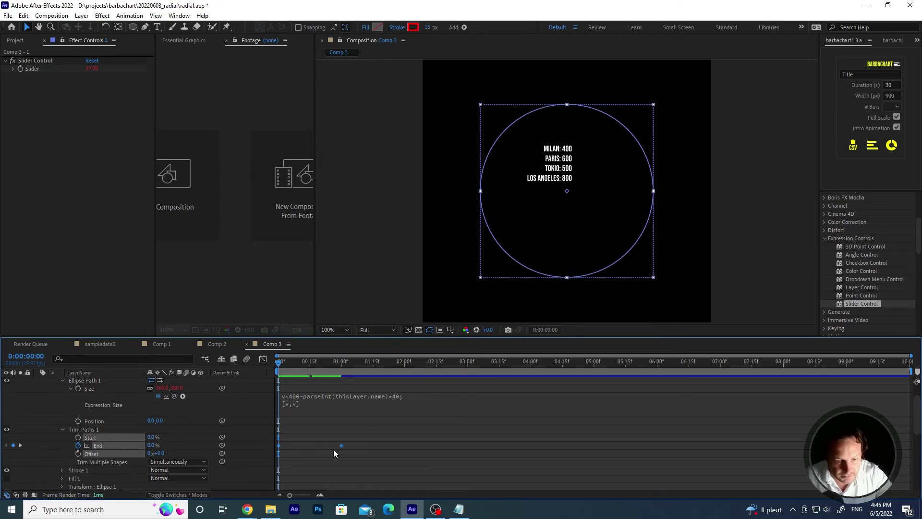
key("F9")
- Preview the circle's reveal from the start, check it at 0:00:00:16 and return to the first frame
left_click_drag(290, 363, 273, 365)
key("space")
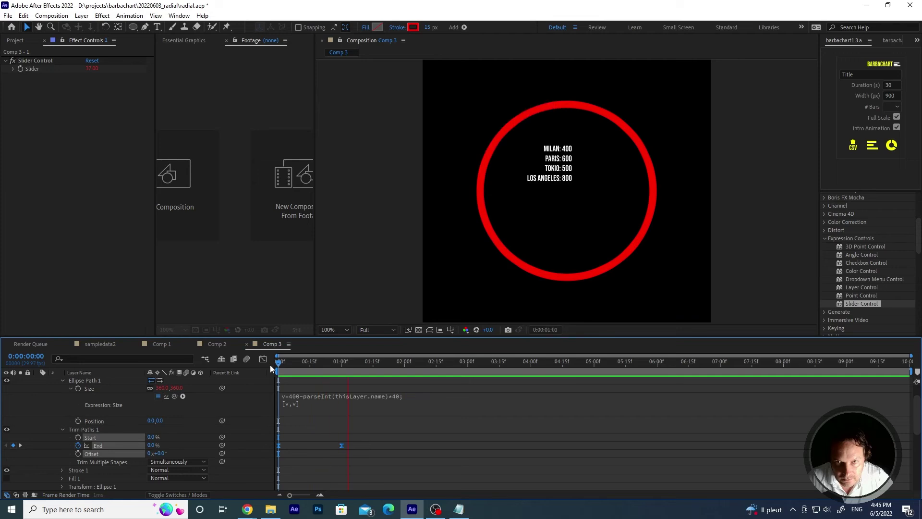
left_click(311, 362)
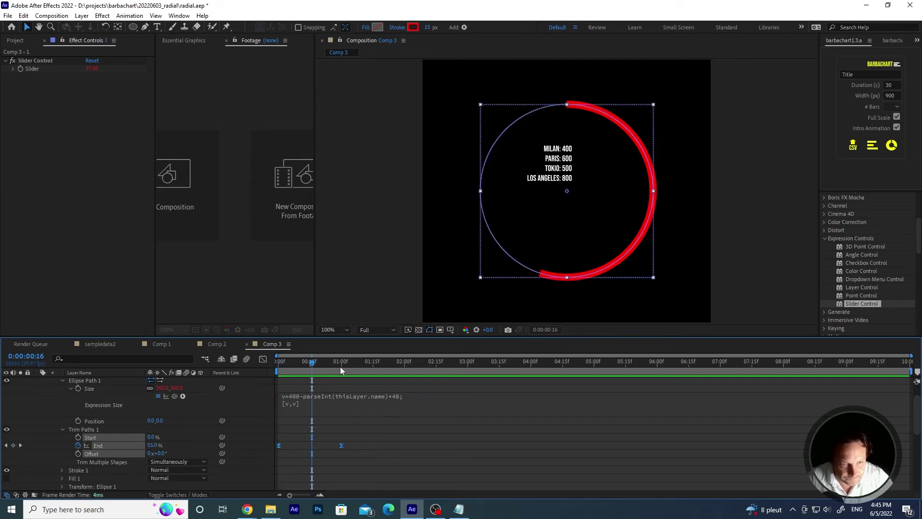
left_click_drag(312, 363, 271, 362)
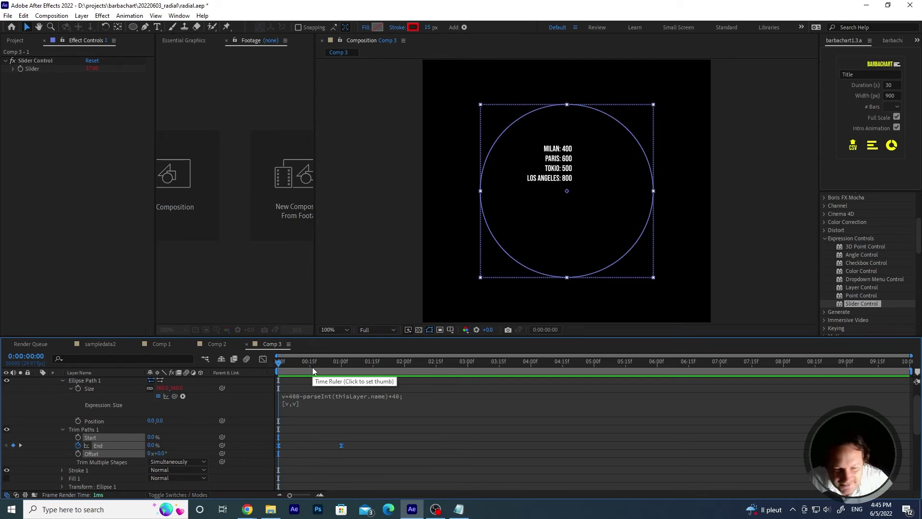
left_click_drag(310, 357, 278, 362)
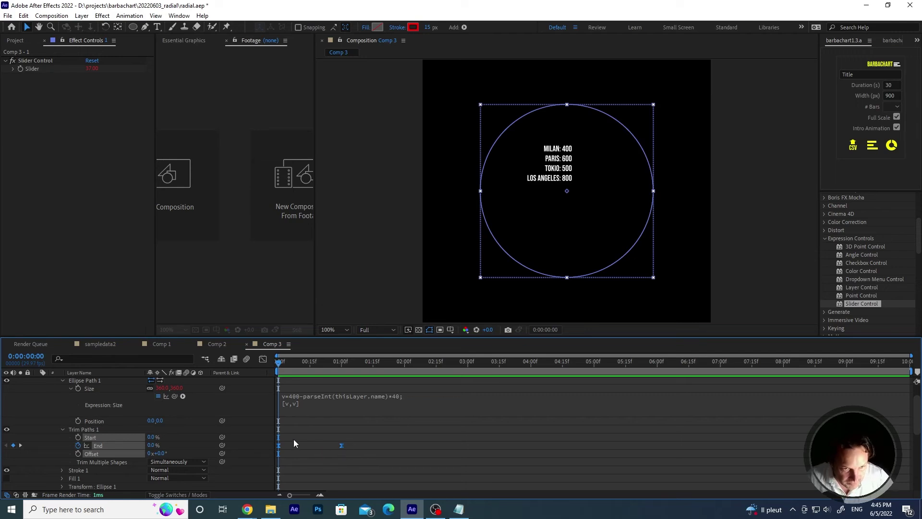
- Add an expression to the End property of Trim Paths 1 and replace its default code with value *
left_click(367, 454)
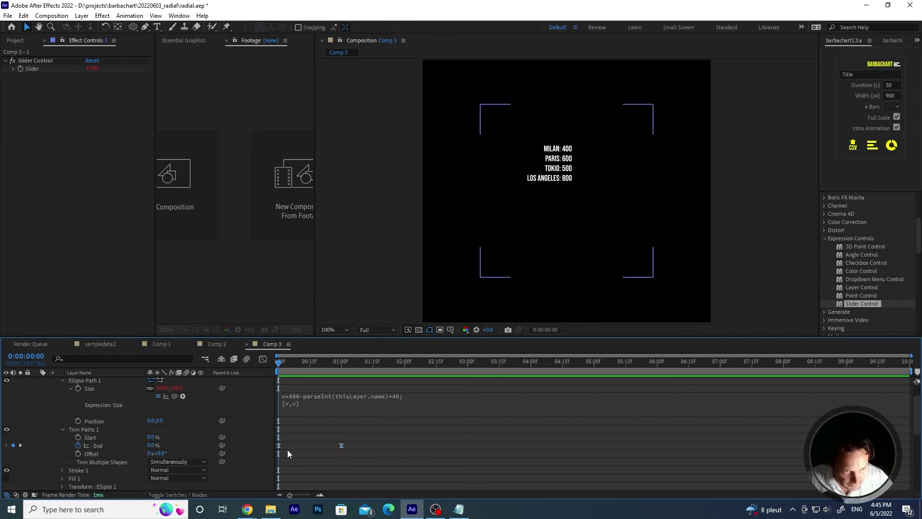
left_click(78, 445, "alt")
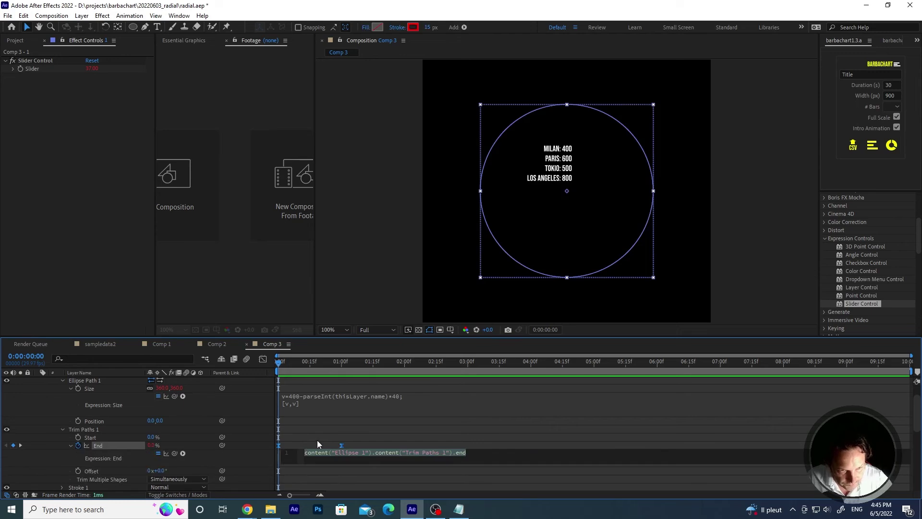
left_click(333, 459)
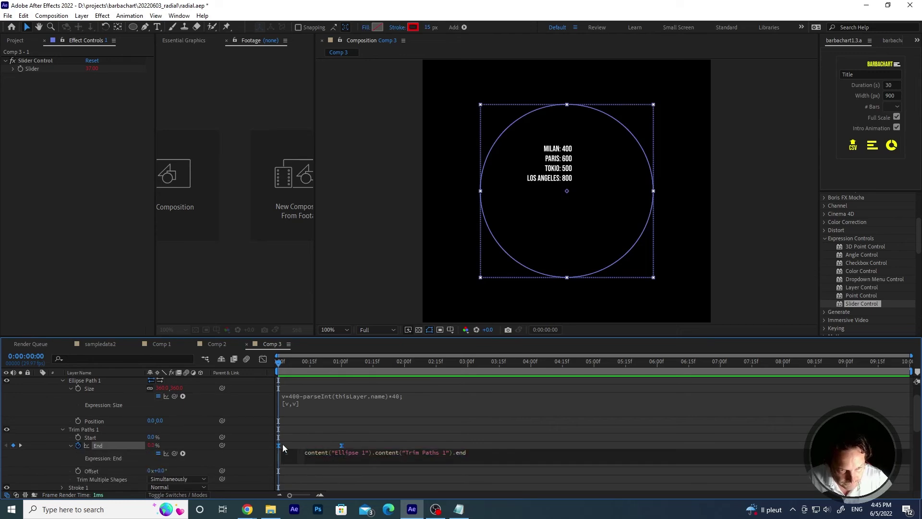
left_click_drag(480, 452, 304, 452)
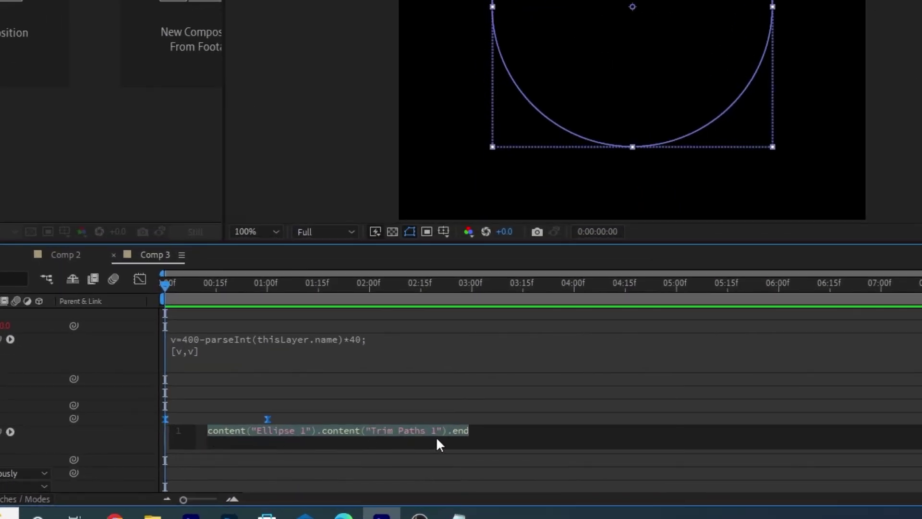
type("value")
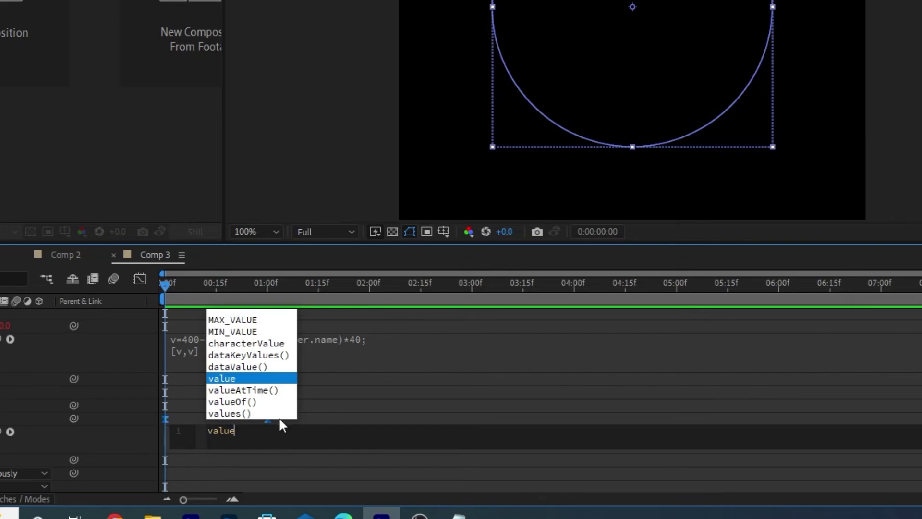
left_click(256, 434)
type("*")
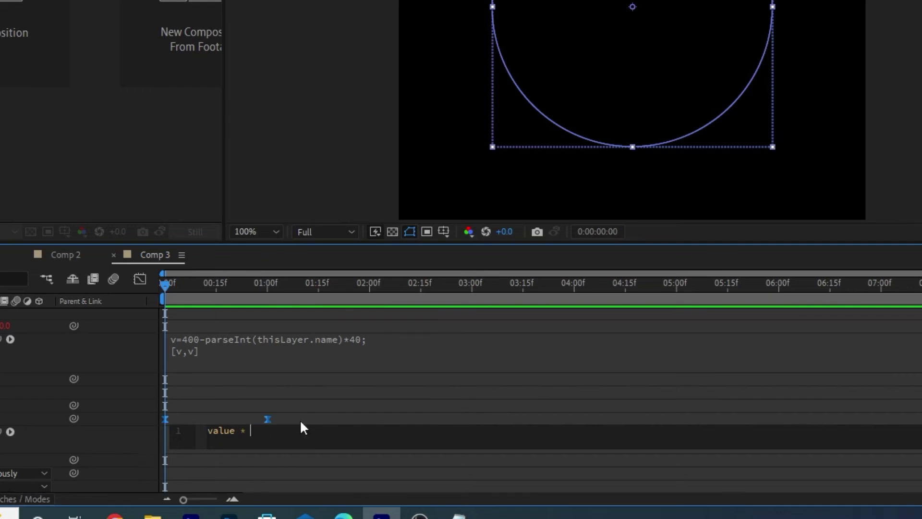
- Extend the End expression with effects("Slider Control")
type("effe")
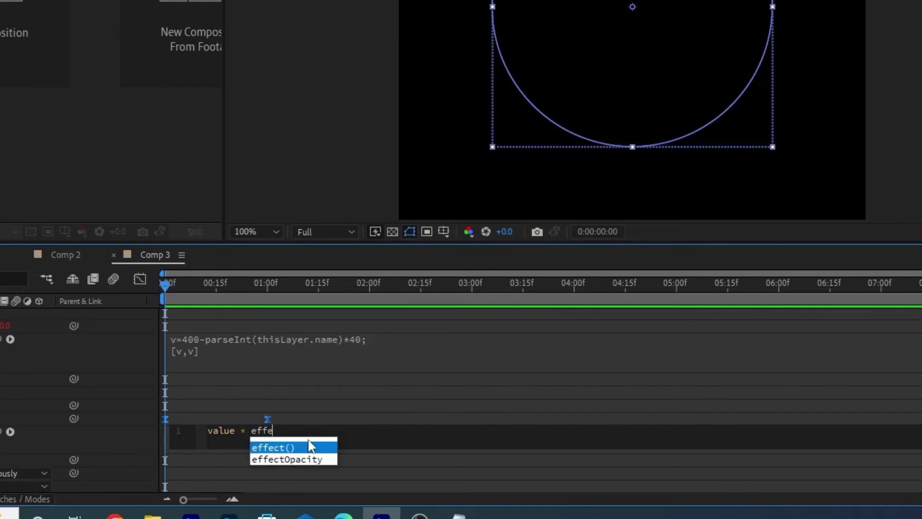
type("cts")
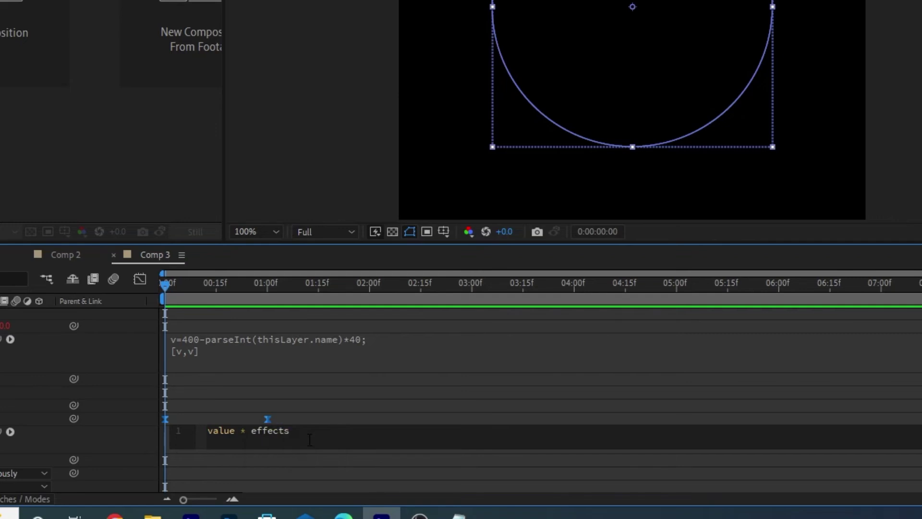
type("(")
type("\"")
type("Slider")
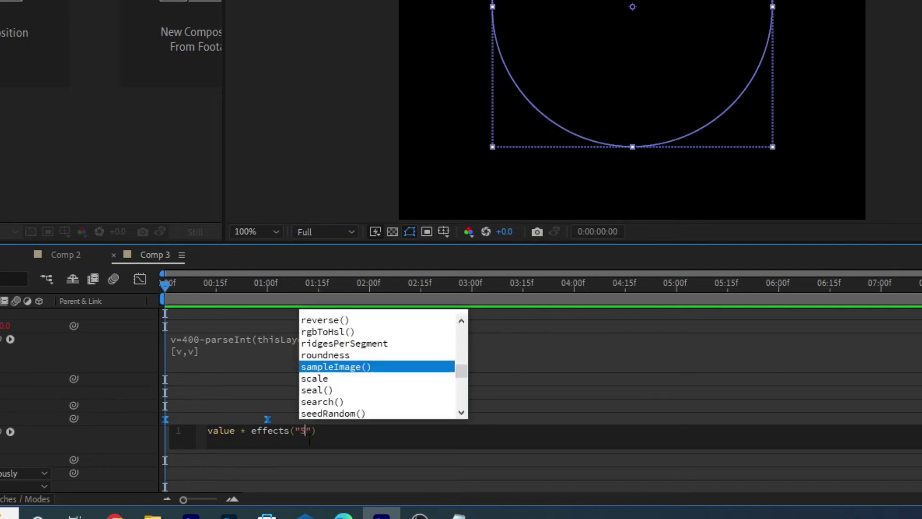
type(" Control")
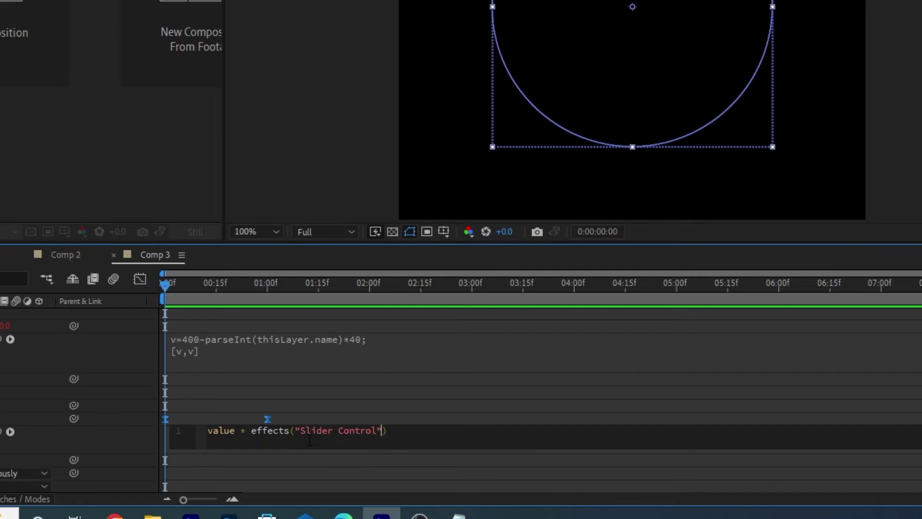
- Append ("Slider")/100 with proper quotation marks to the End expression and commit it
key("Right")
type("():Slider")
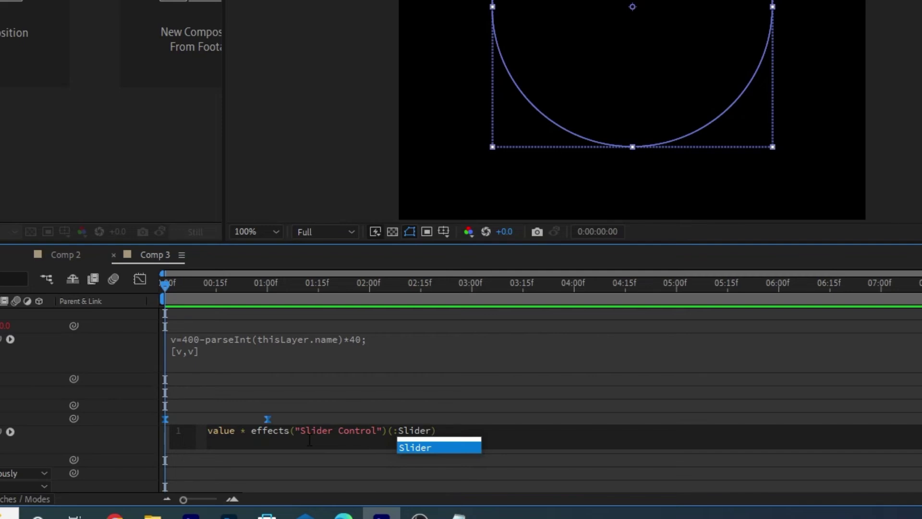
key("Left")
key("Left")
key("Left")
key("Left")
key("Left")
key("Left")
key("BackSpace")
type("\"")
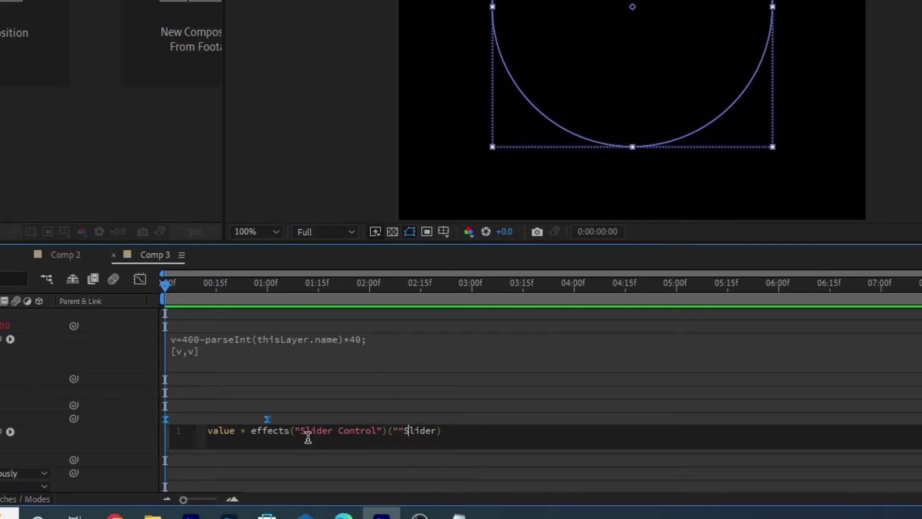
key("Right")
key("Right")
key("Right")
key("Right")
key("Right")
key("Right")
type("\"")
key("Right")
type("/100")
key("KP_Enter")
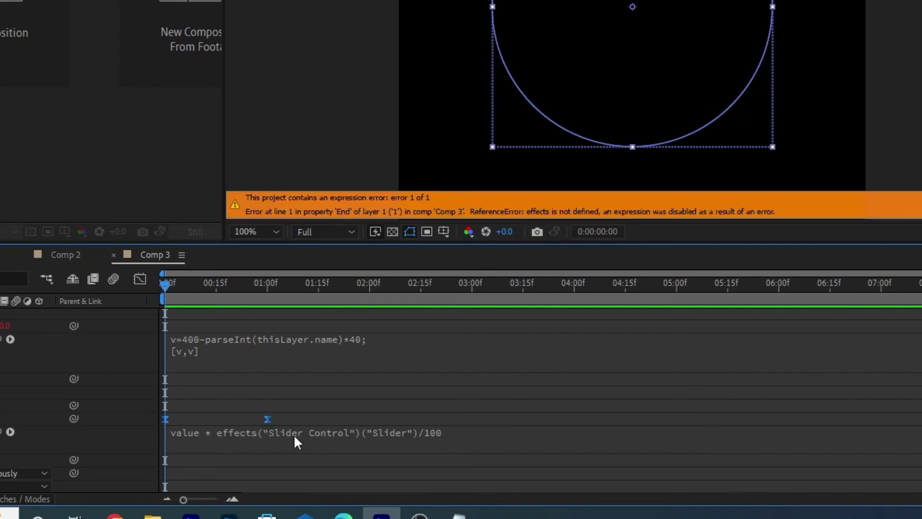
- Correct effects to effect in the End expression, commit it and check the bar at 0:00:01:09
left_click(276, 442)
left_click(532, 441)
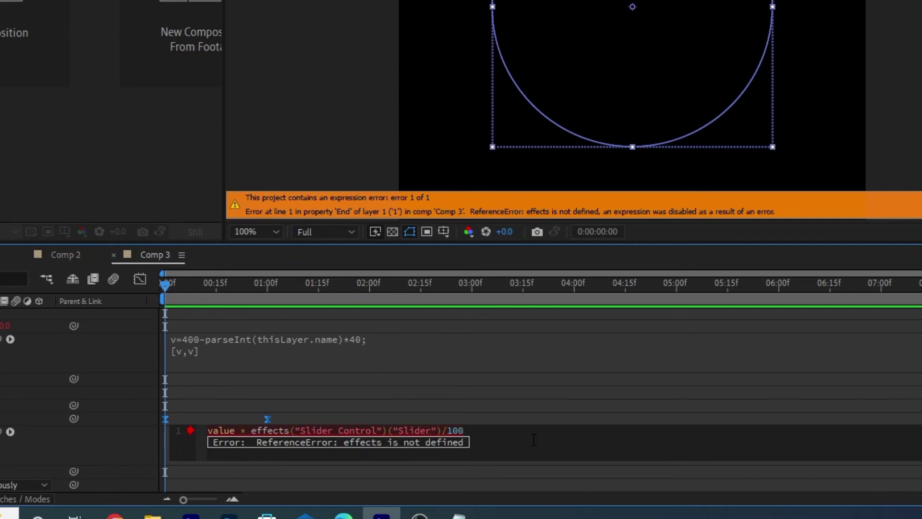
left_click(306, 432)
left_click(366, 431)
key("Delete")
left_click(129, 451)
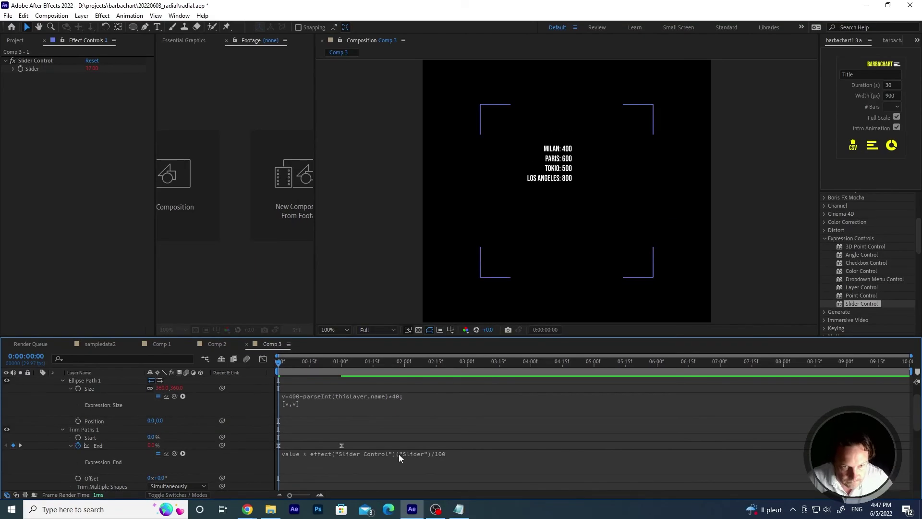
left_click_drag(294, 360, 361, 372)
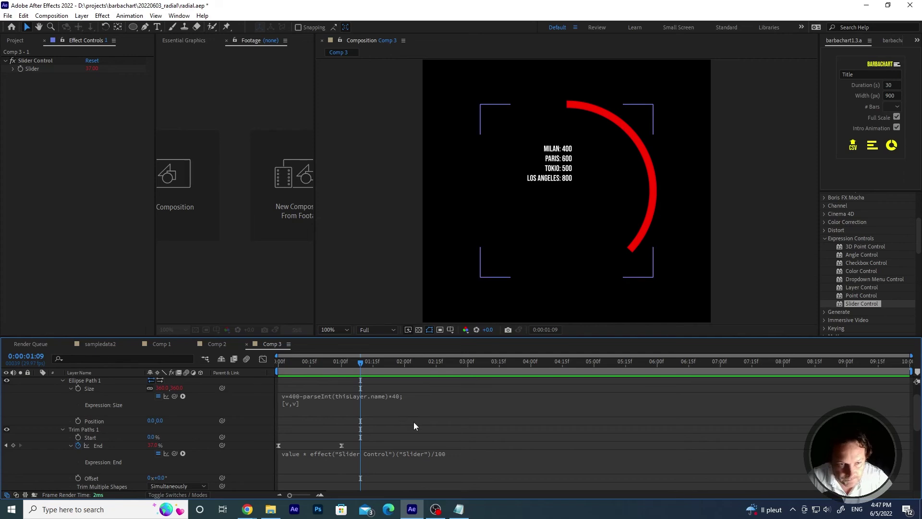
- Collapse shape layer 1, duplicate it three times to make four bars, and preview the animation from the start
scroll(258, 405, "up", 1)
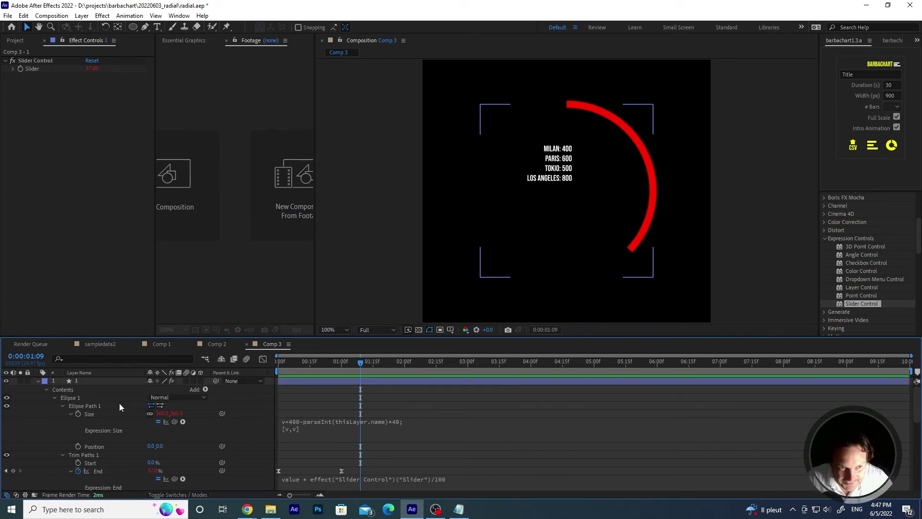
left_click(82, 380)
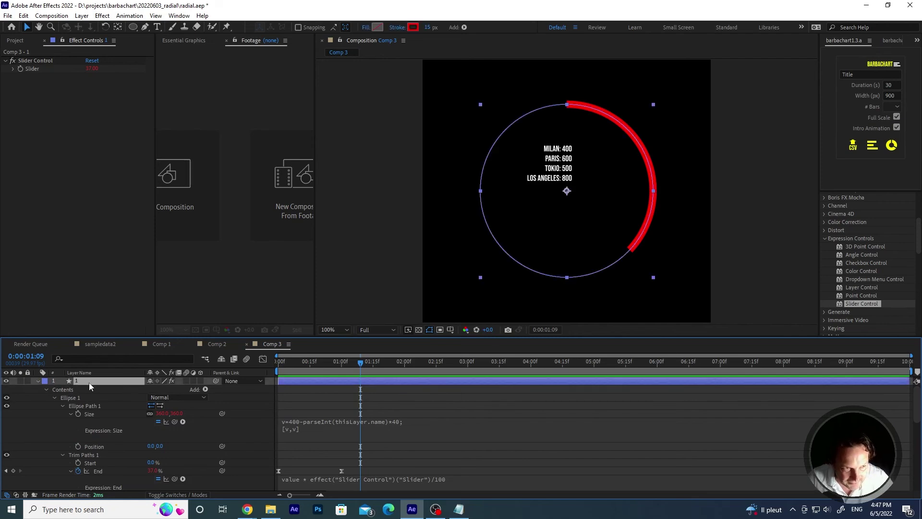
left_click(38, 381)
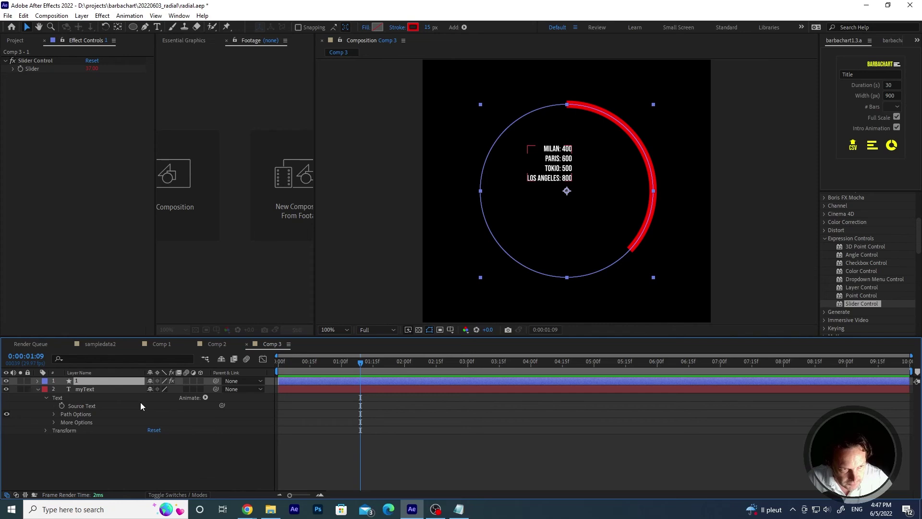
key("ctrl+d")
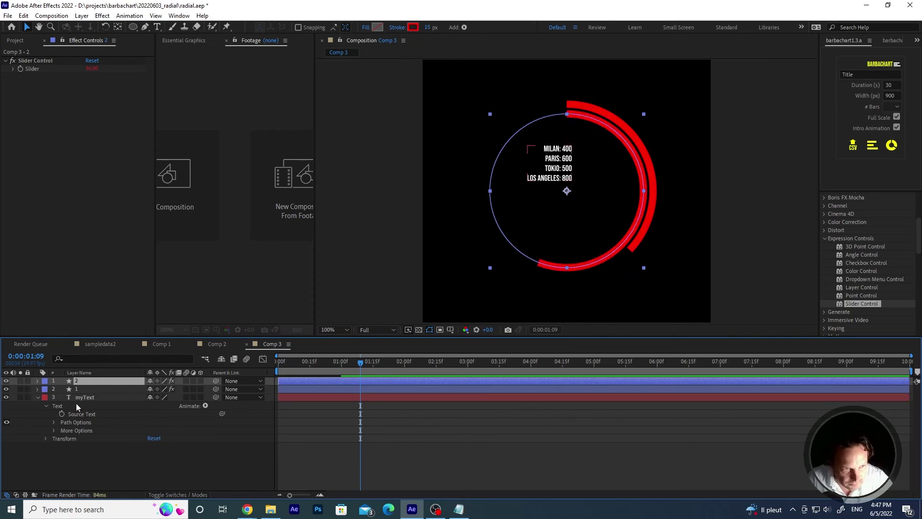
key("ctrl+d")
key("ctrl+d")
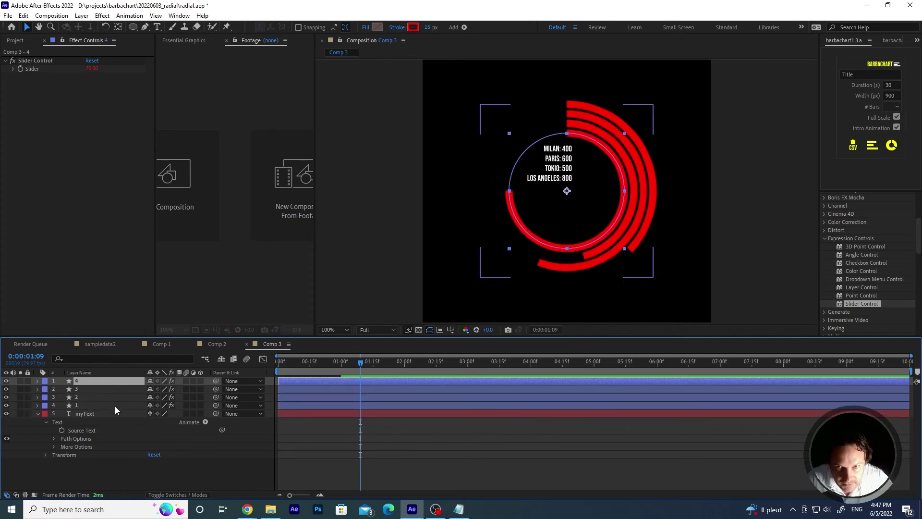
left_click_drag(355, 364, 273, 369)
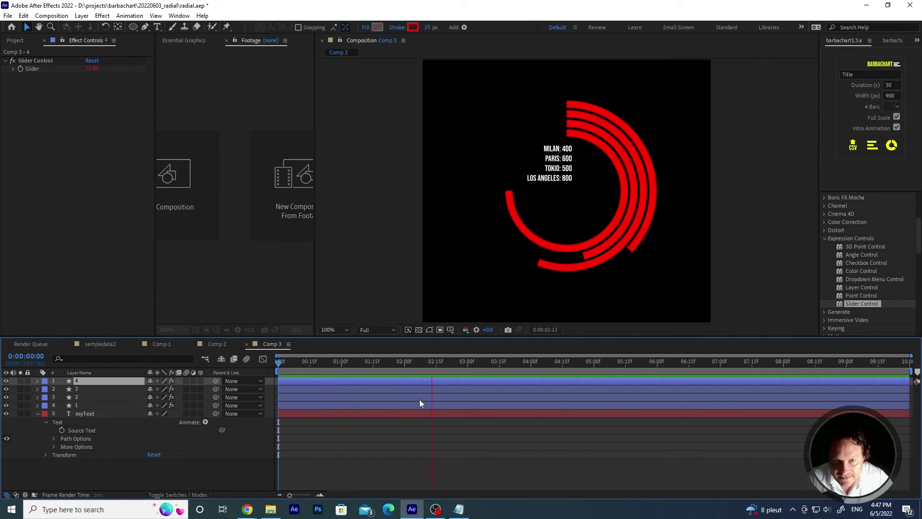
mouse_move(279, 361)
left_mouse_down()
mouse_move(353, 362)
mouse_move(267, 363)
left_mouse_up()
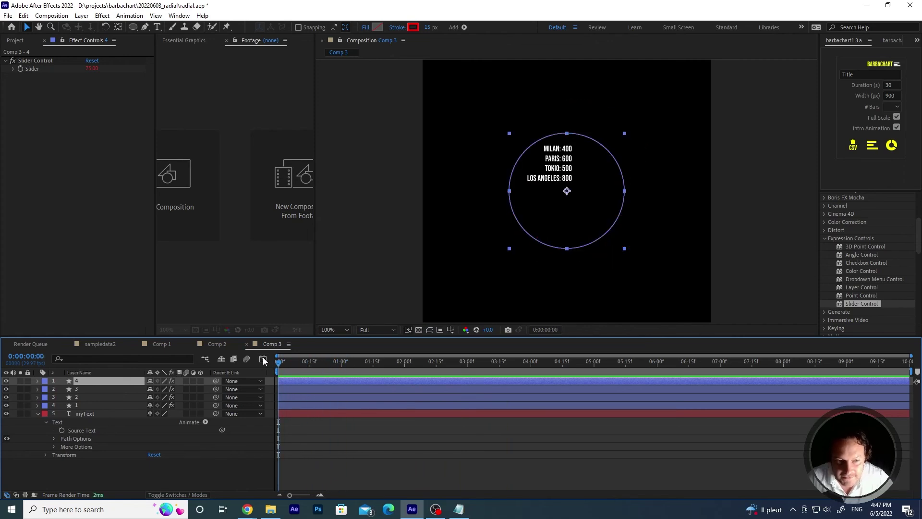
- At 0:00:01:20, move the myText layer up so its rows line up with the starting ends of the bars
left_click(383, 363)
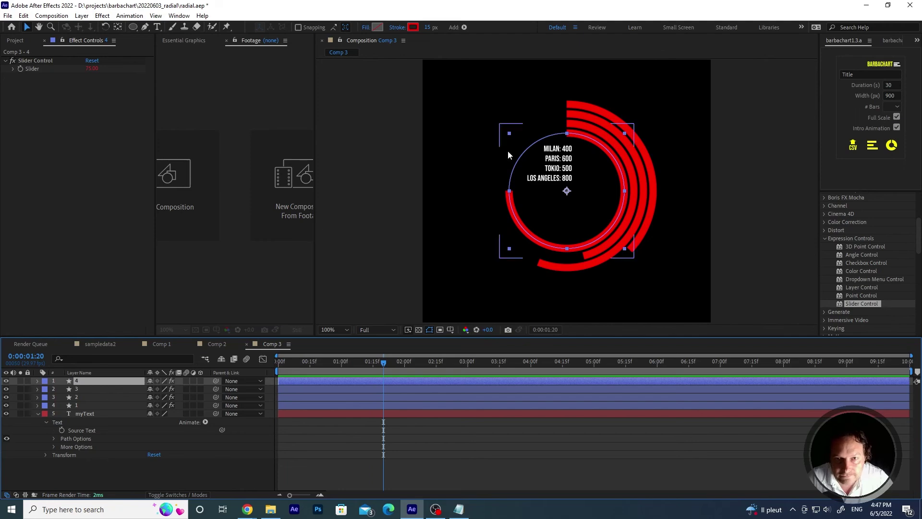
left_click(116, 413)
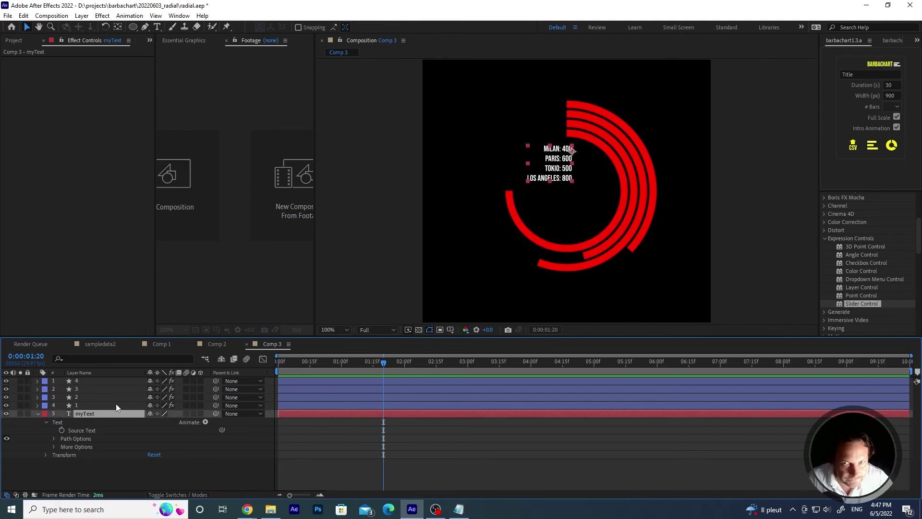
left_click_drag(552, 146, 548, 115)
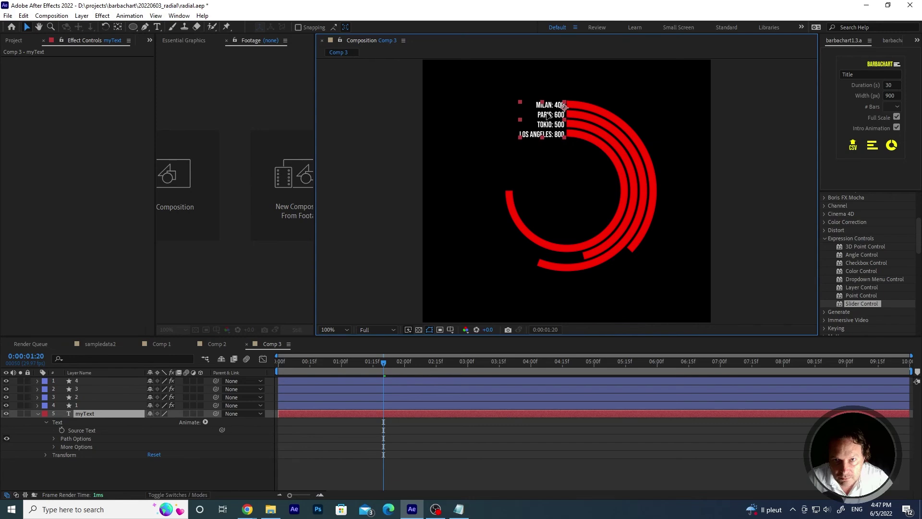
- Show the Character settings, then move the myText layer up very slightly to refine its alignment with the bars
scroll(852, 290, "down", 4)
scroll(853, 289, "down", 10)
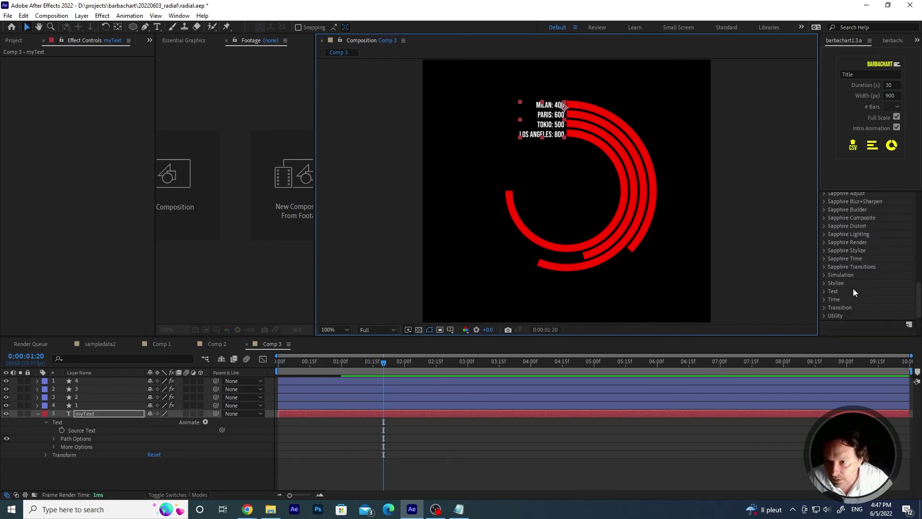
left_click(842, 330)
scroll(858, 328, "down", 3)
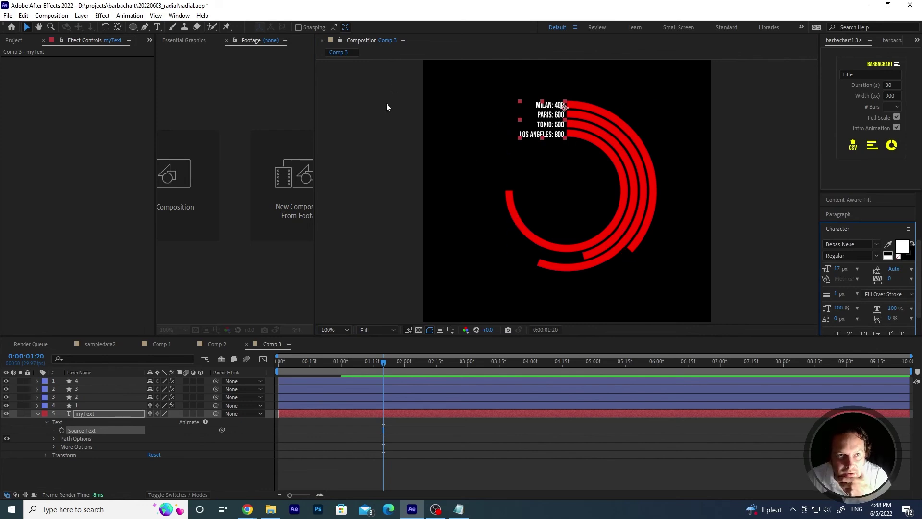
left_click(456, 91)
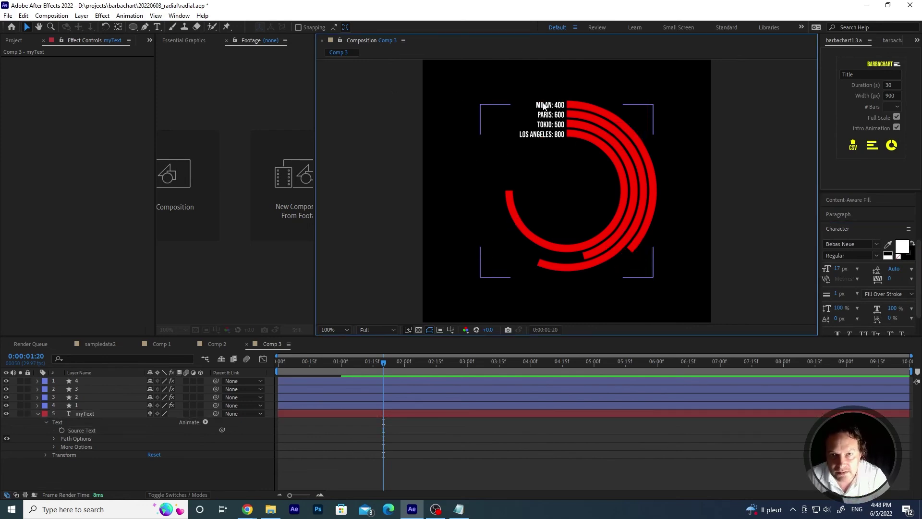
left_click(544, 106)
left_click(460, 94)
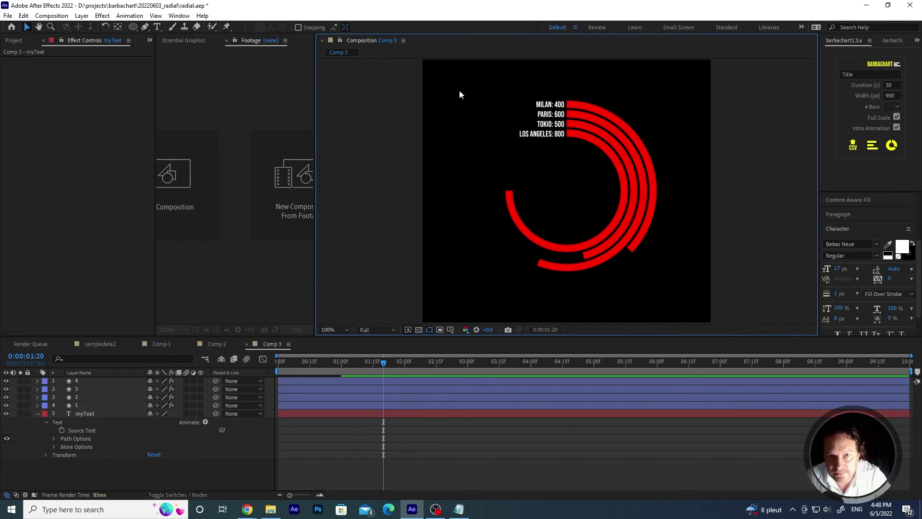
- Preview the bar animation from the start and stop at 0:00:01:07
left_click_drag(348, 367, 274, 364)
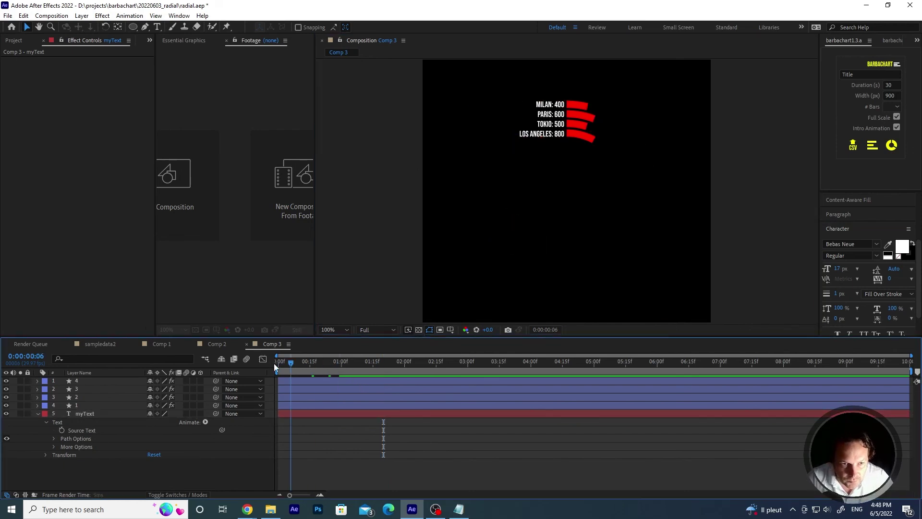
key("space")
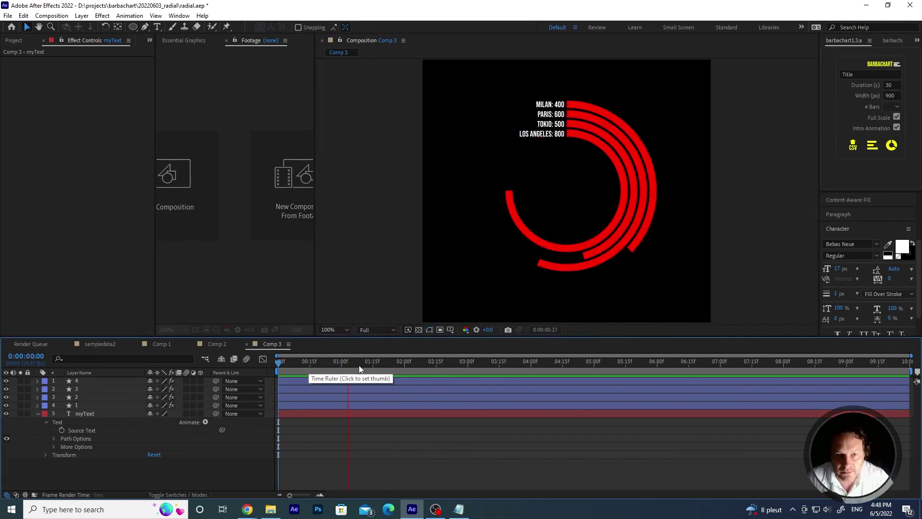
left_click(329, 363)
left_click_drag(335, 365, 357, 363)
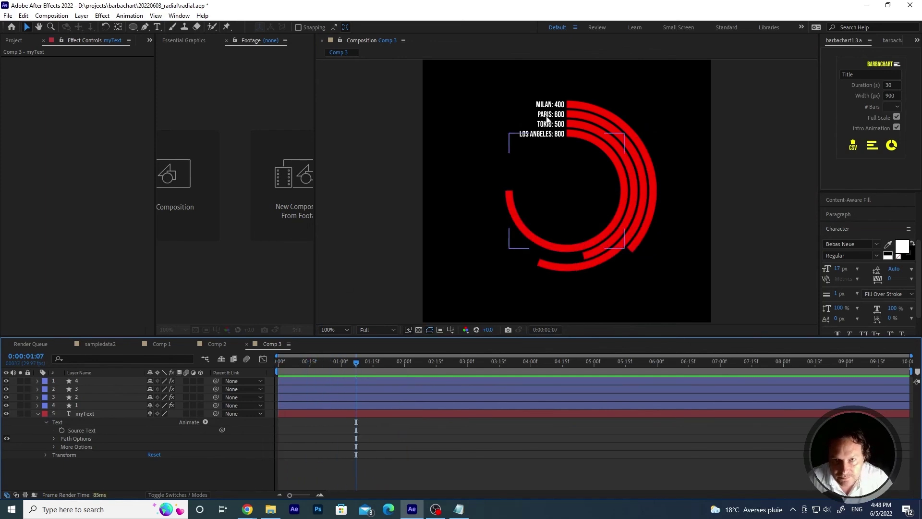
- Change the Milan value in the myText layer to 900
left_click(562, 105)
double_click(560, 105)
triple_click(559, 104)
double_click(560, 105)
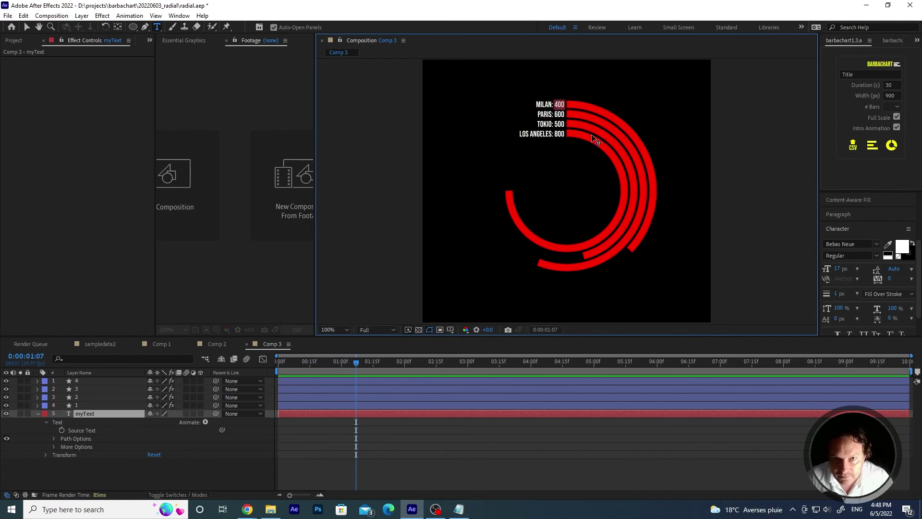
type("900")
key("KP_Enter")
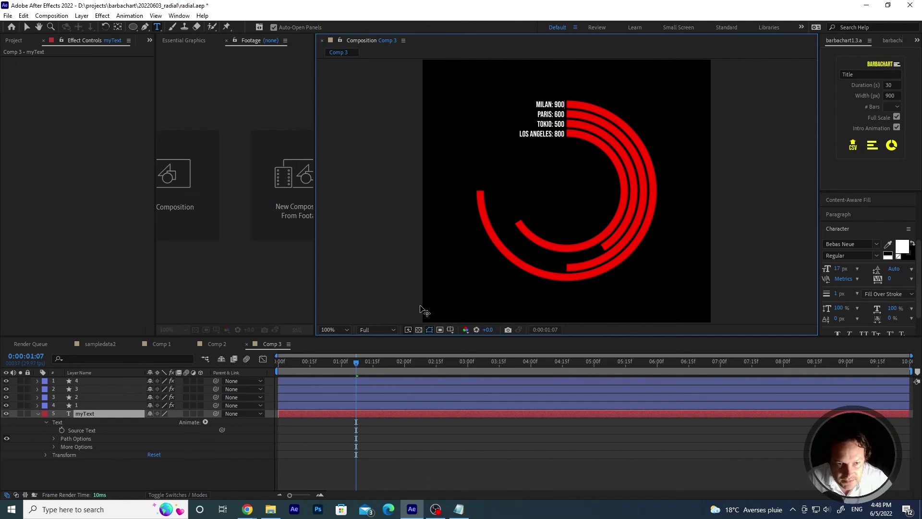
- Play the animation from the start with the changed Milan value, scrub through it and return to 0:00:00:00
key("Home")
key("space")
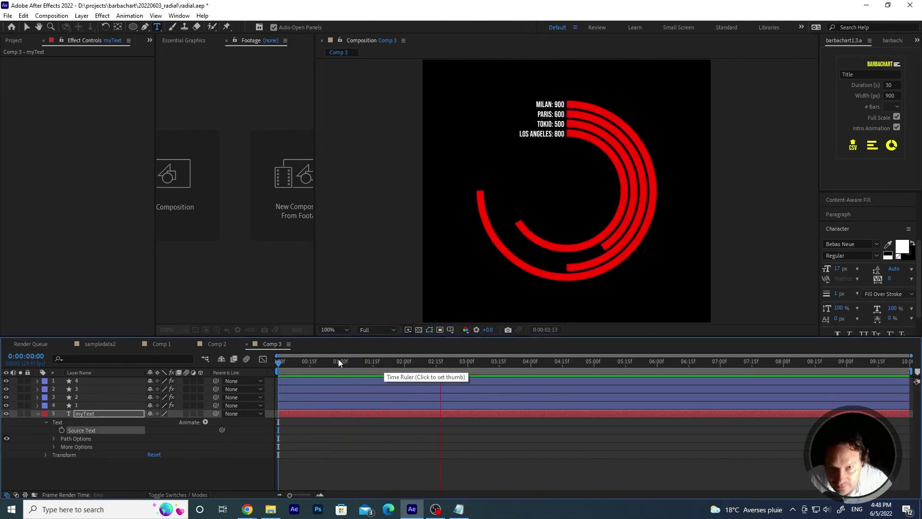
left_click(311, 361)
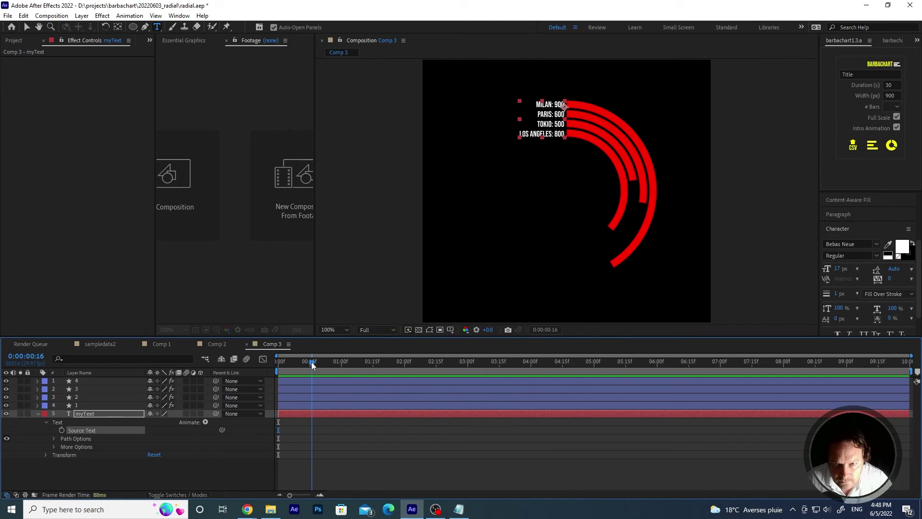
left_click_drag(311, 362, 261, 362)
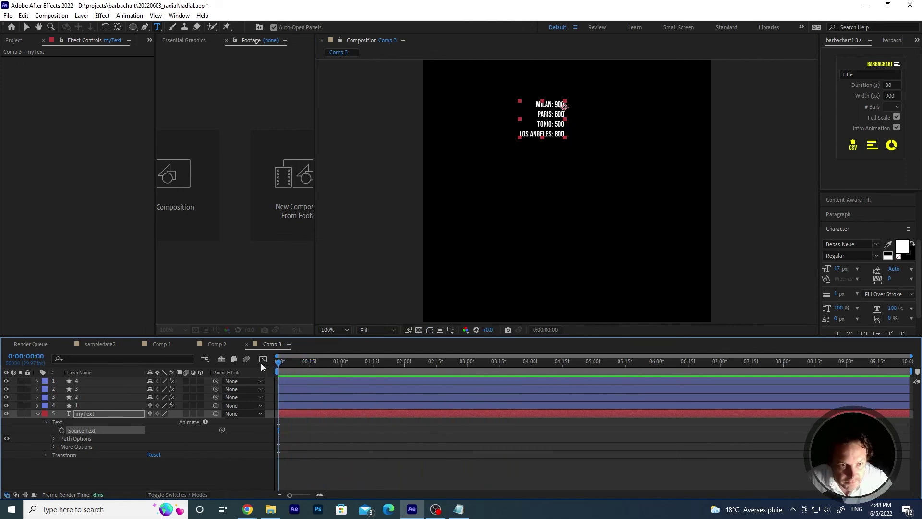
left_click(224, 471)
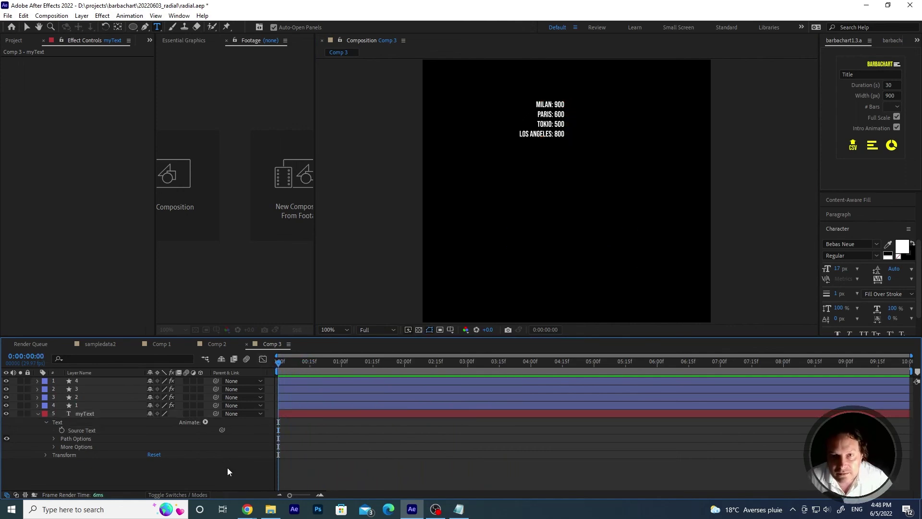
left_click_drag(294, 361, 238, 336)
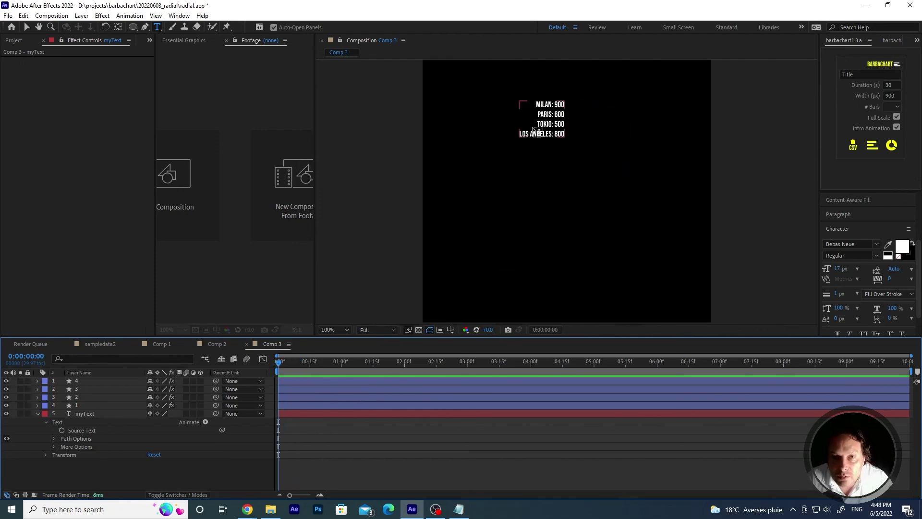
- Add a Character Value text animator to the myText layer
key("v")
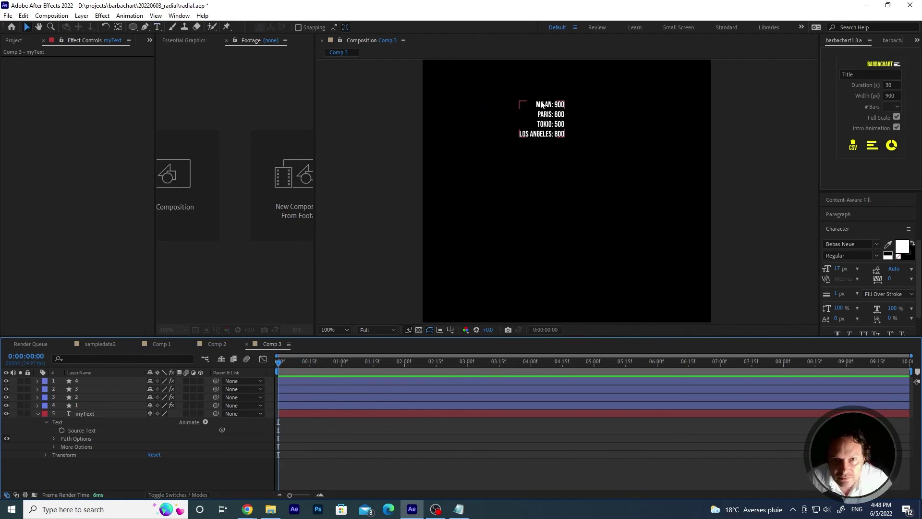
left_click(542, 104)
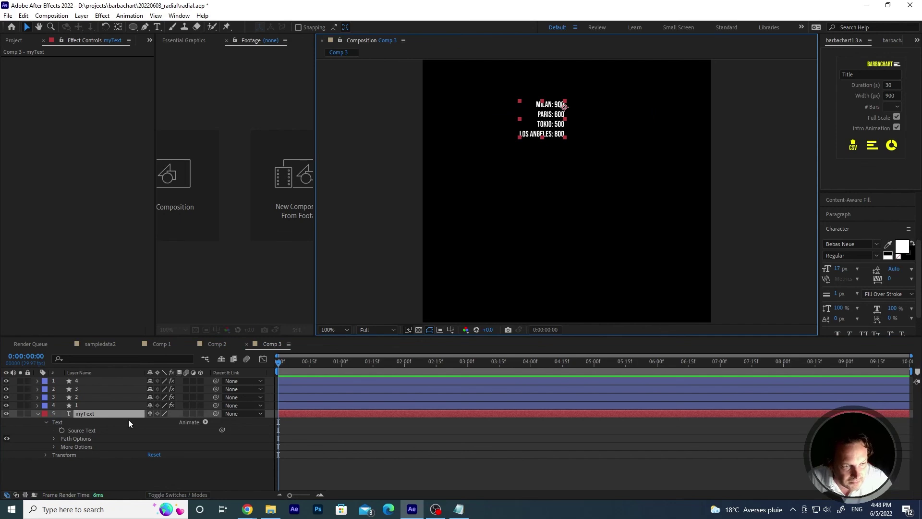
left_click(88, 413)
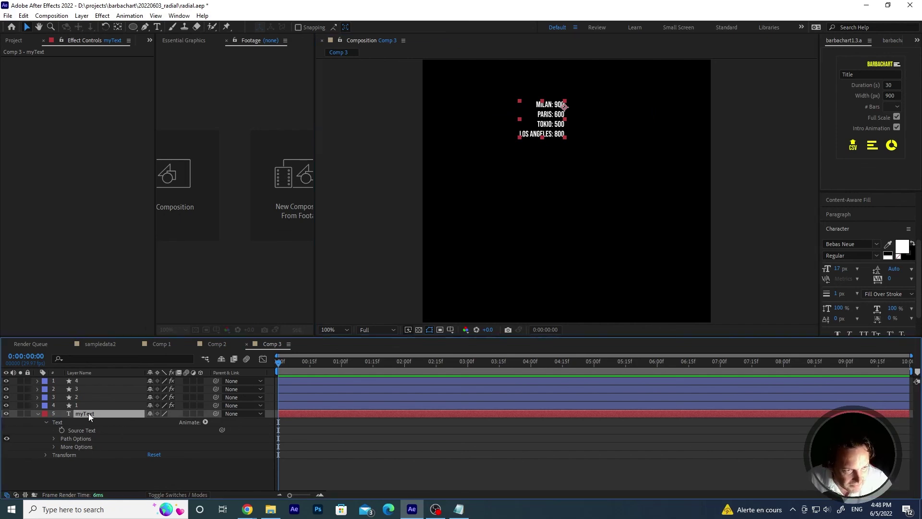
left_click(205, 422)
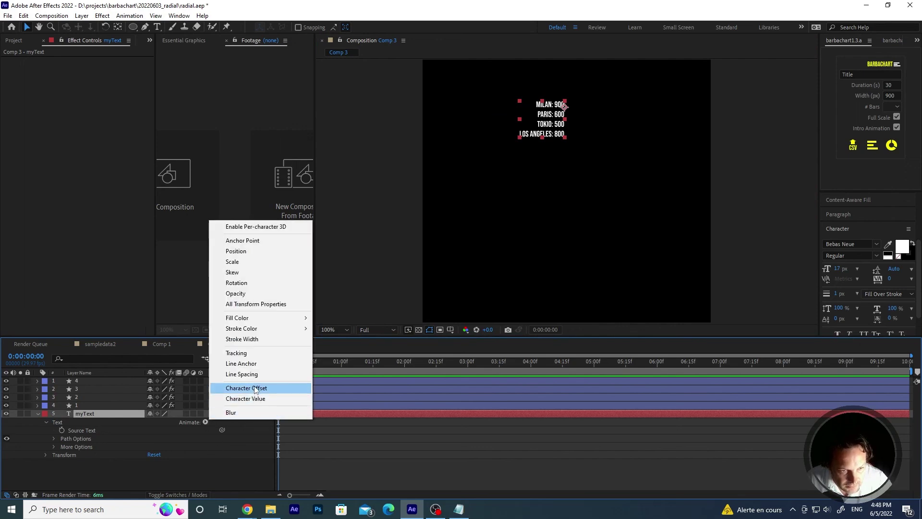
left_click(256, 399)
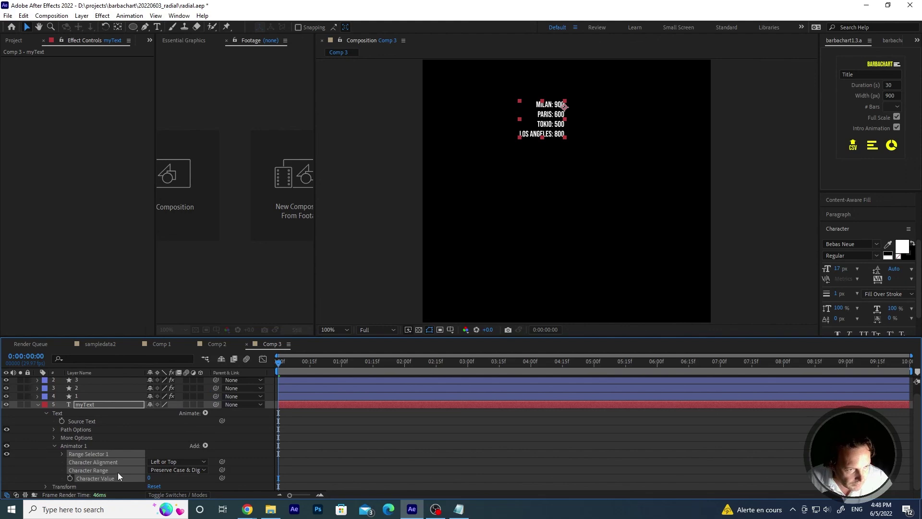
- Expand Range Selector 1 with its Advanced options and set the animator's Character Value to 1
left_click(63, 454)
scroll(51, 469, "down", 1)
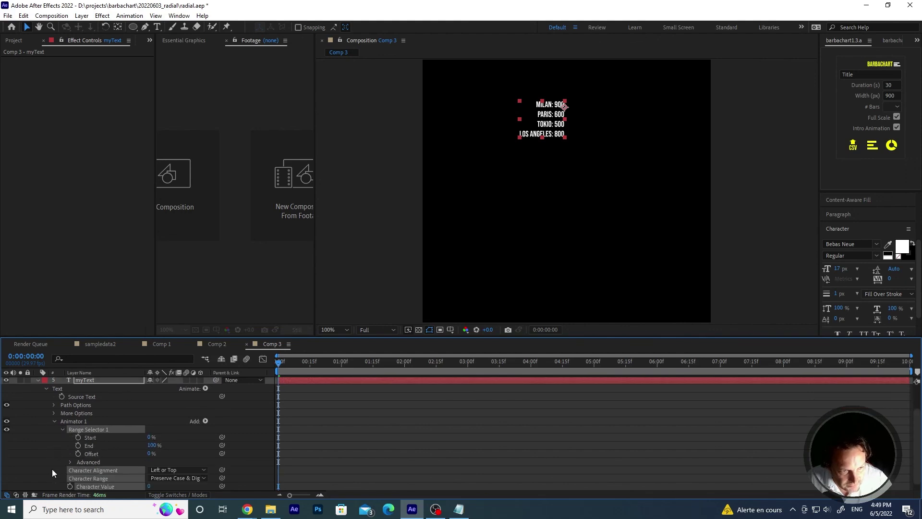
left_click(69, 462)
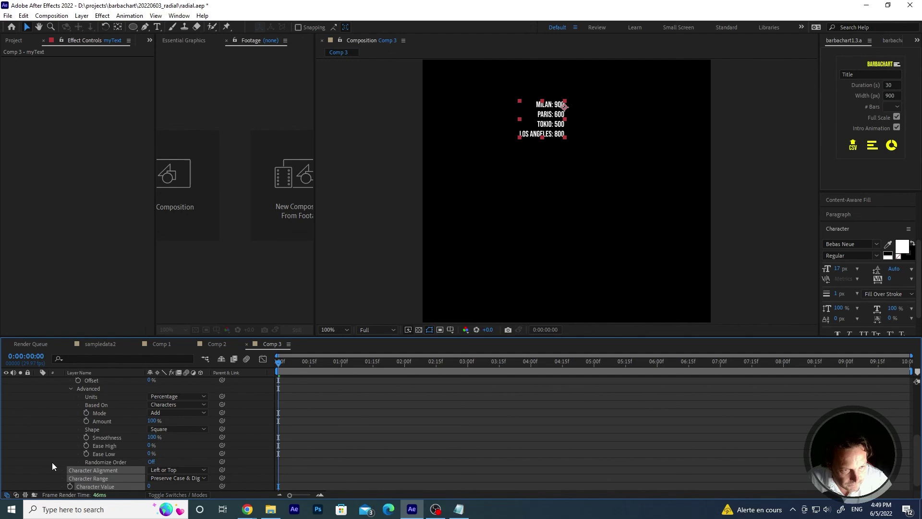
scroll(45, 456, "down", 1)
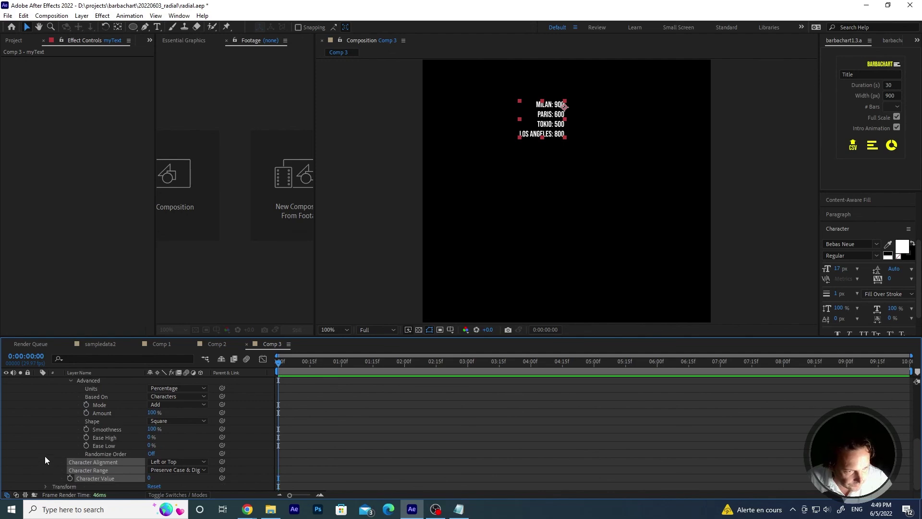
left_click(150, 478)
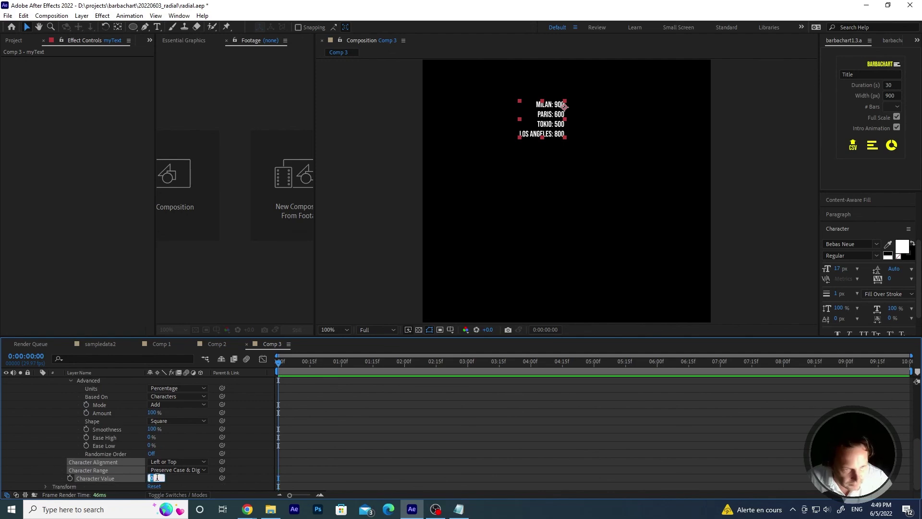
type("1")
key("Return")
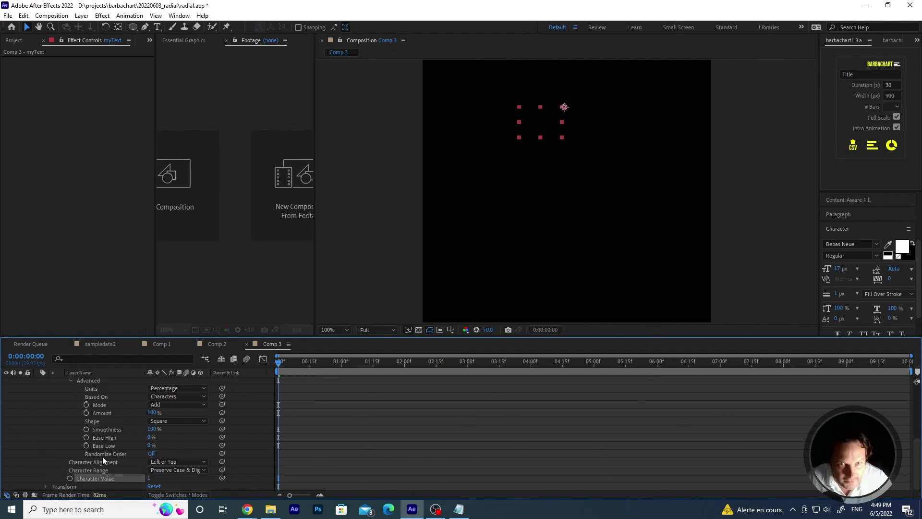
- Keyframe Range Selector 1's Start from 0% at 0:00:00:00 to 100% at 0:00:00:15
scroll(102, 457, "up", 1)
scroll(103, 459, "up", 1)
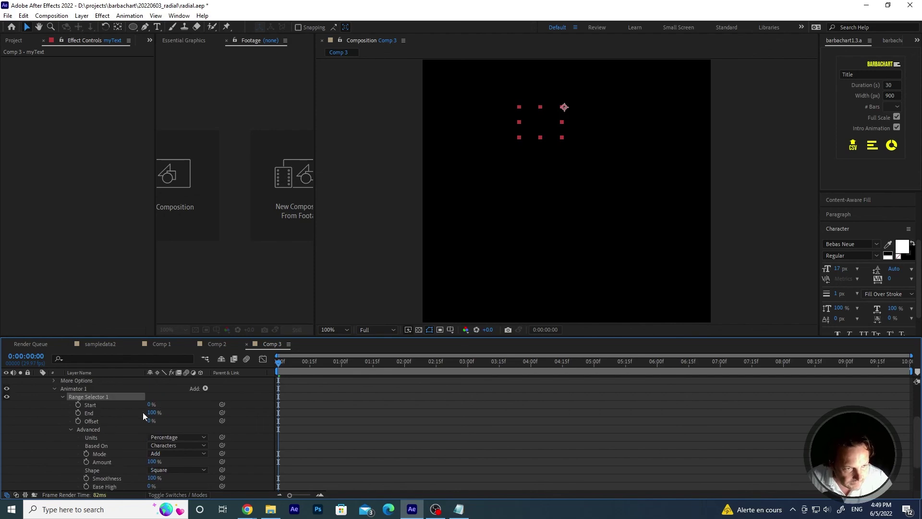
mouse_move(152, 407)
left_mouse_down()
mouse_move(225, 404)
mouse_move(148, 406)
left_mouse_up()
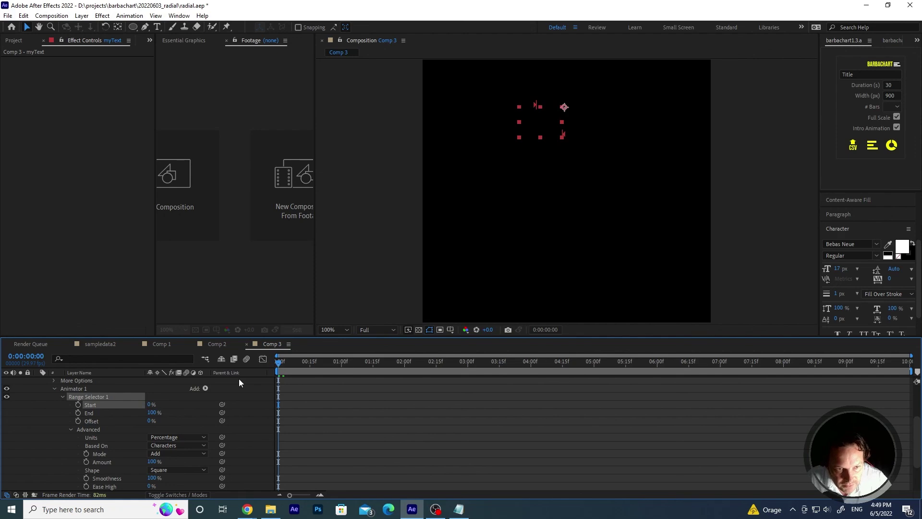
left_click(78, 405)
left_click_drag(279, 368, 312, 364)
left_click_drag(149, 405, 260, 404)
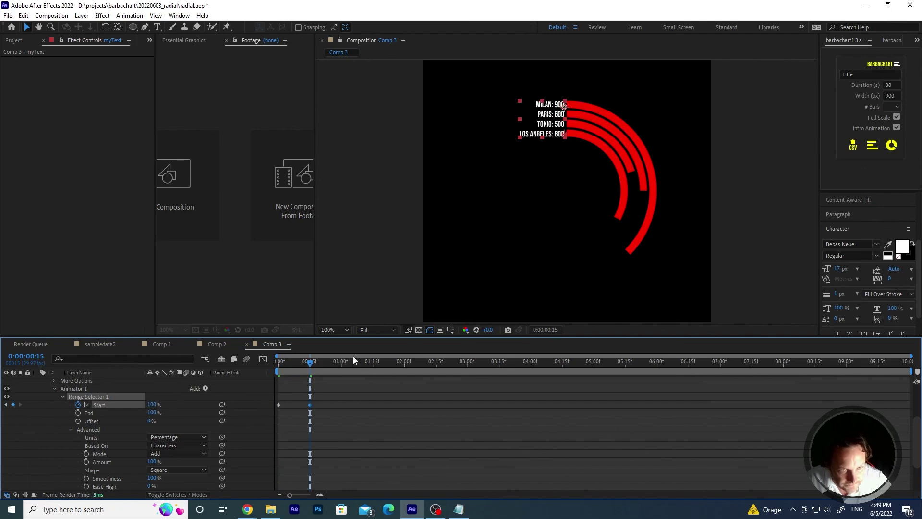
- Preview the text reveal with the bars from the start and scrub to 0:00:00:15
key("Home")
key("space")
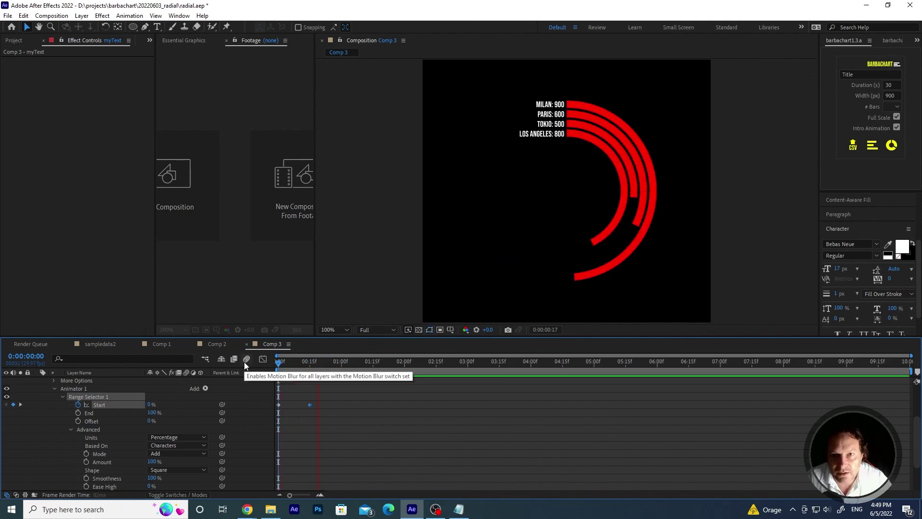
key("space")
key("space")
left_click_drag(297, 363, 310, 364)
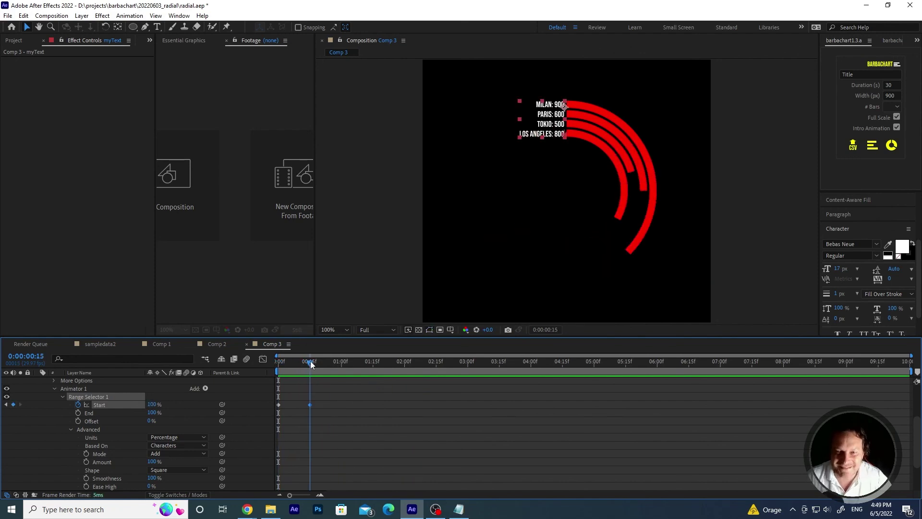